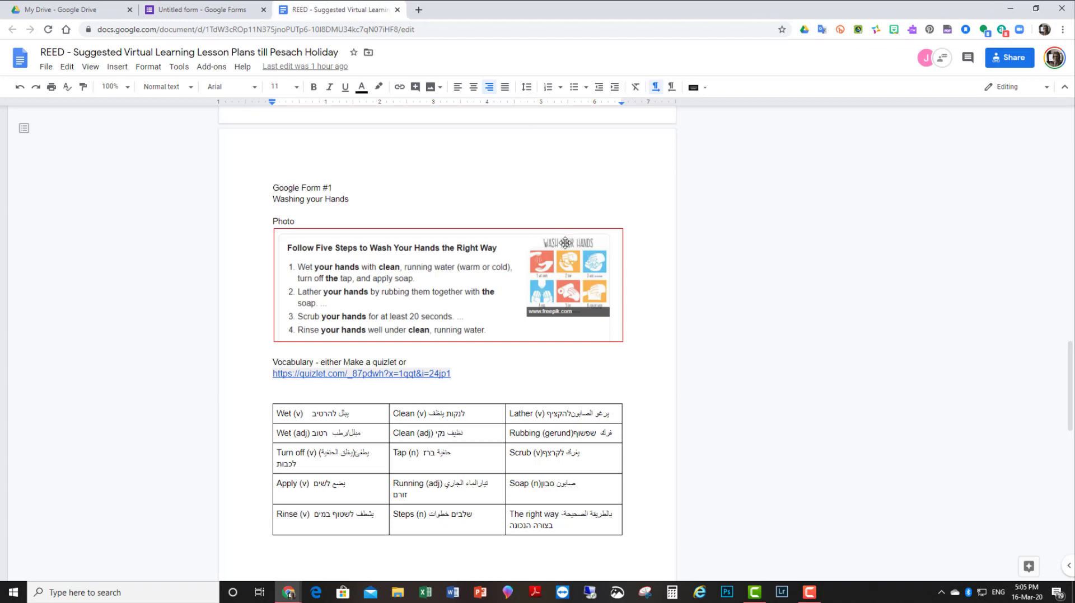
Review the hand-washing lesson plan's questions, links and tasks, and move the document out of the browser window that holds the form.
scroll(565, 242, down, 6)
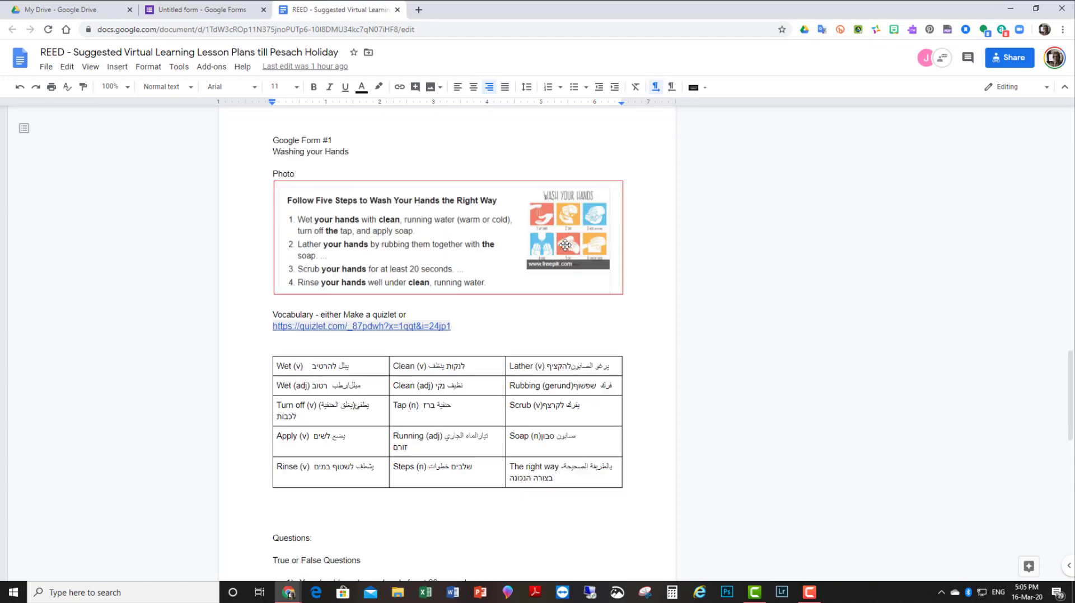
scroll(566, 245, down, 6)
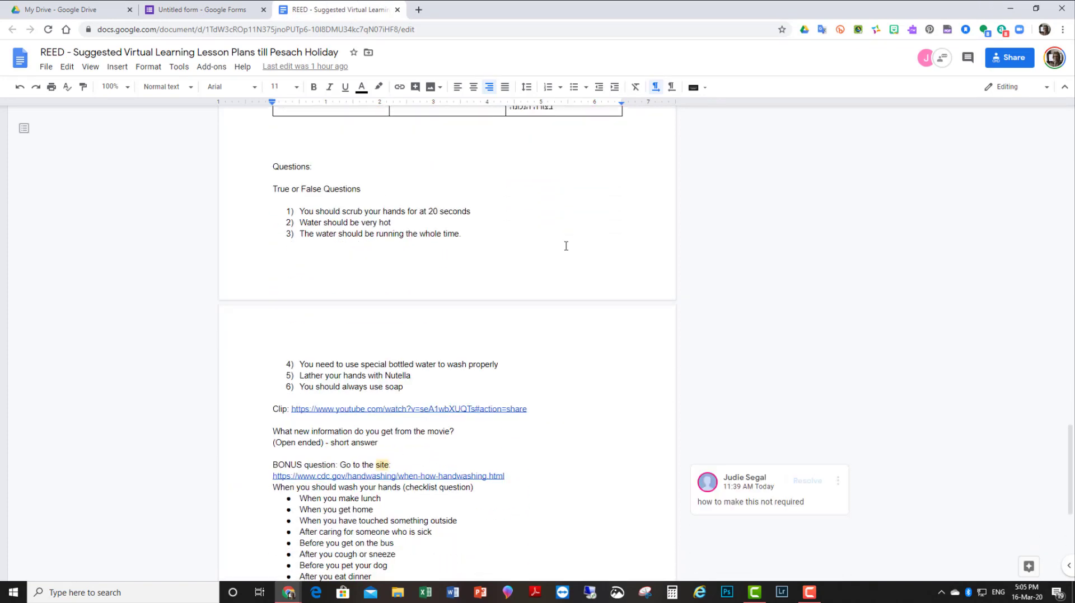
scroll(457, 253, down, 1)
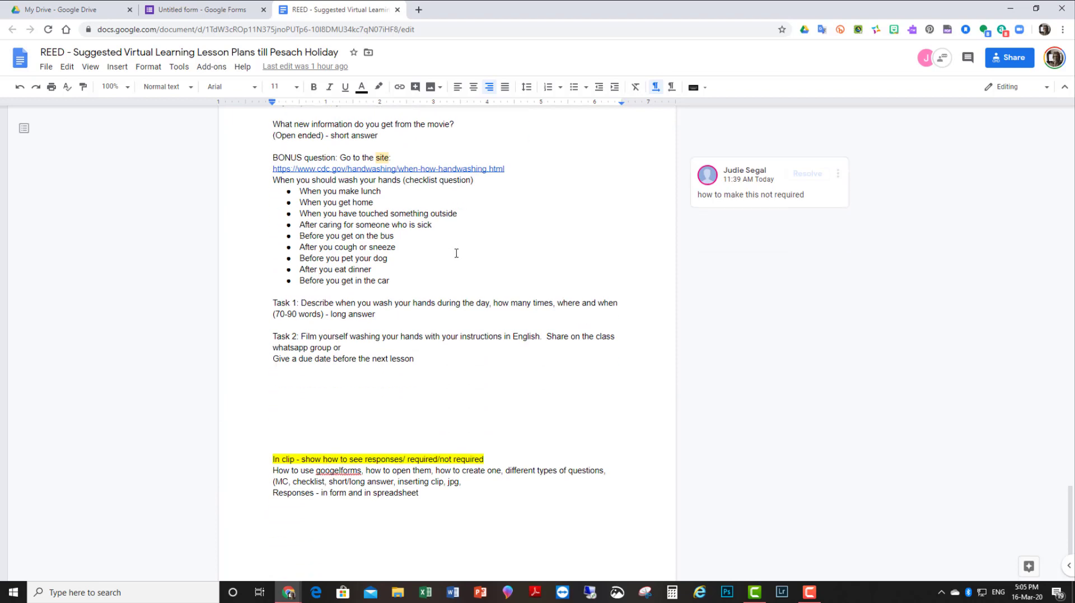
scroll(457, 252, up, 6)
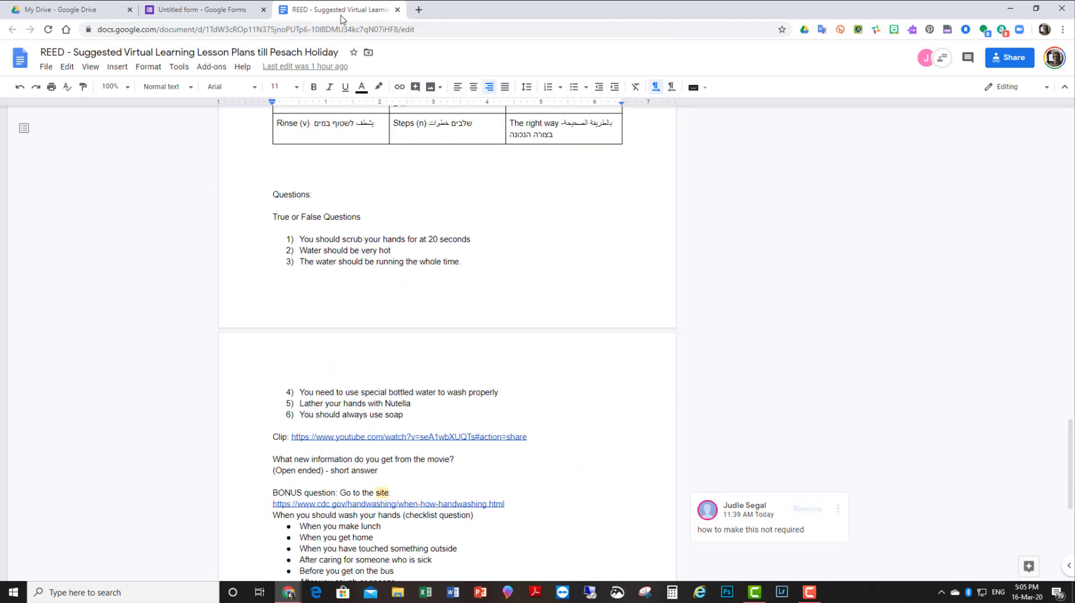
drag(341, 15, 1074, 63)
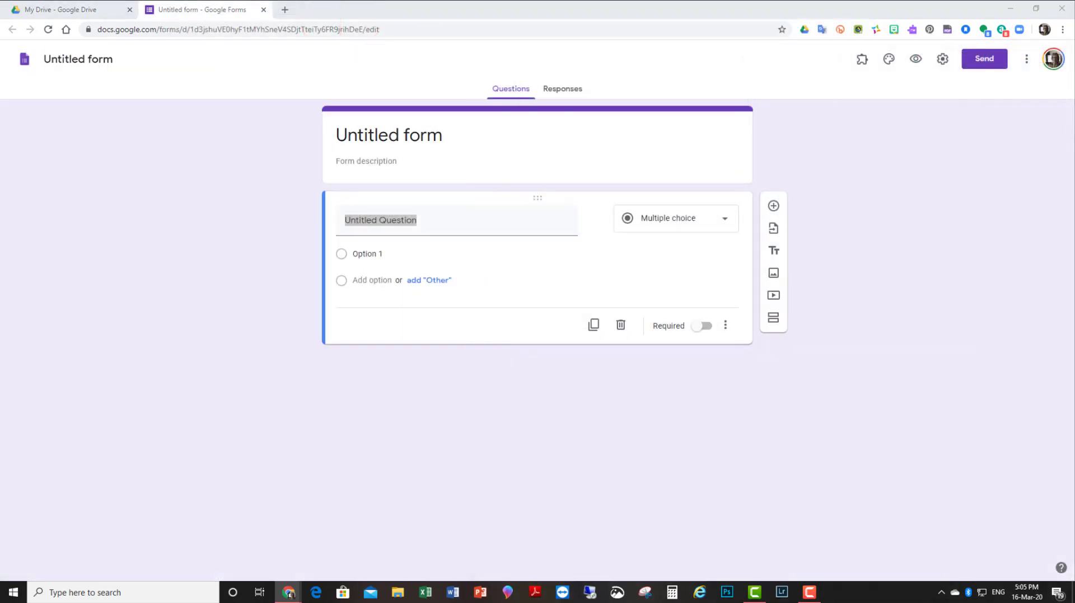
Title the form "Washing your Hands" and apply the same name to the form file.
click(364, 135)
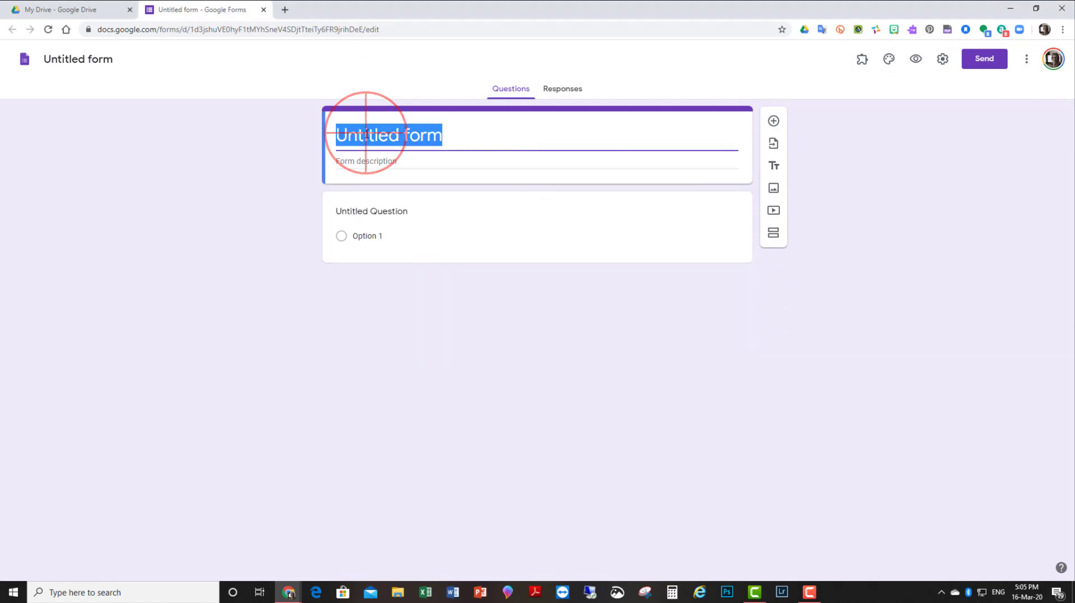
text(Washing your Hands)
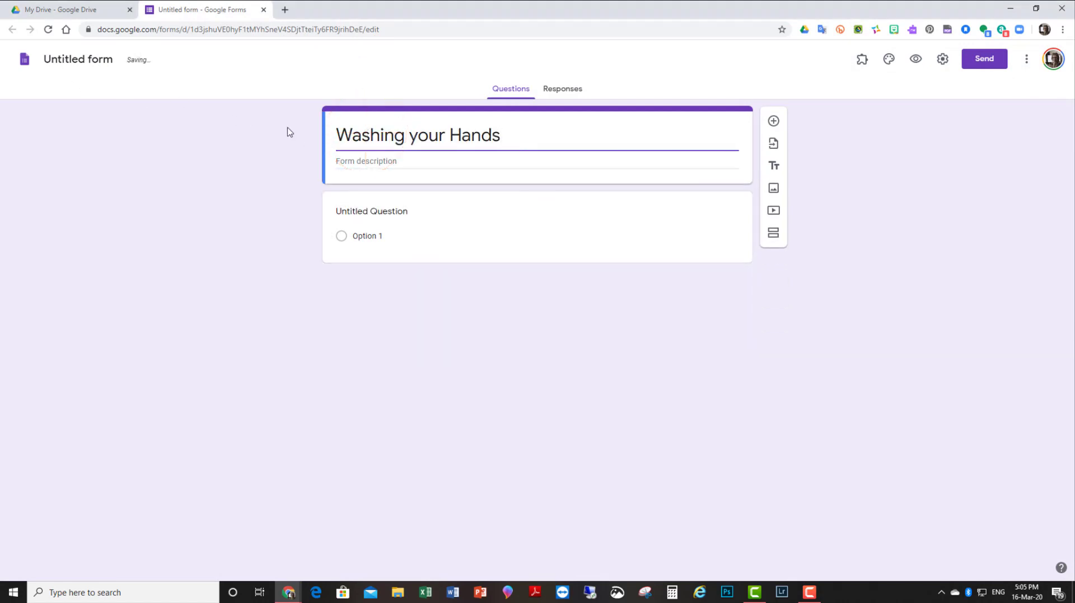
click(70, 60)
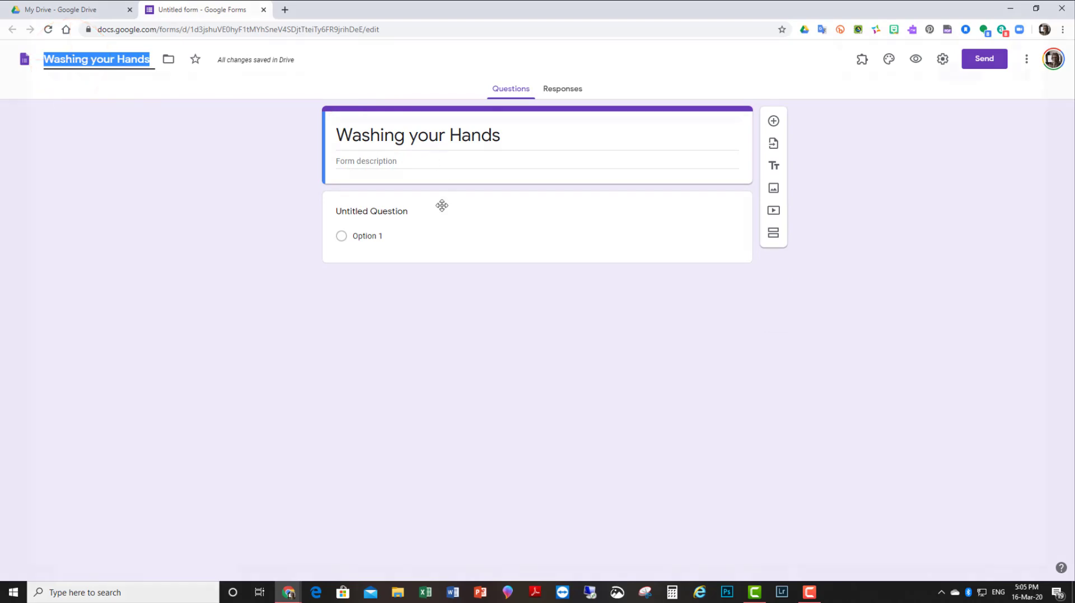
click(371, 161)
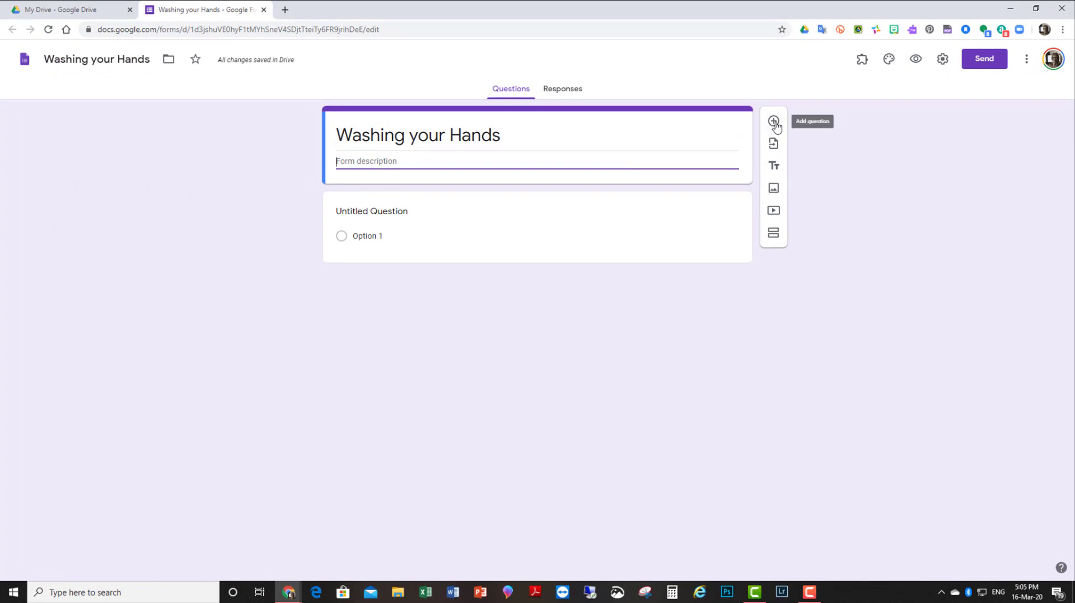
Insert the "Five steps" image below the form header and title it "Read these instructions and answer the questions, below.".
click(773, 190)
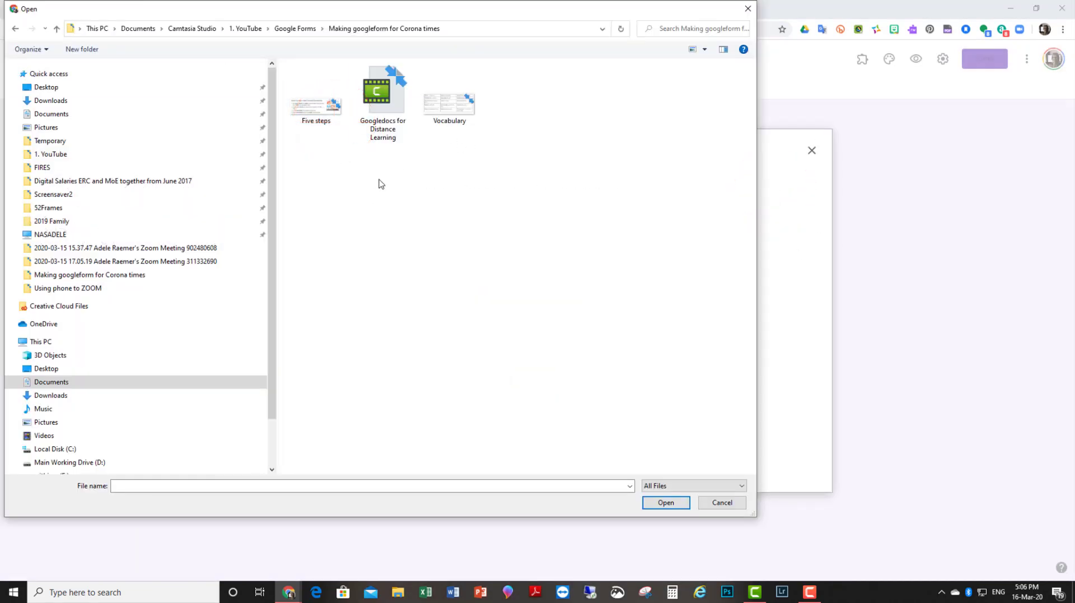
double_click(307, 119)
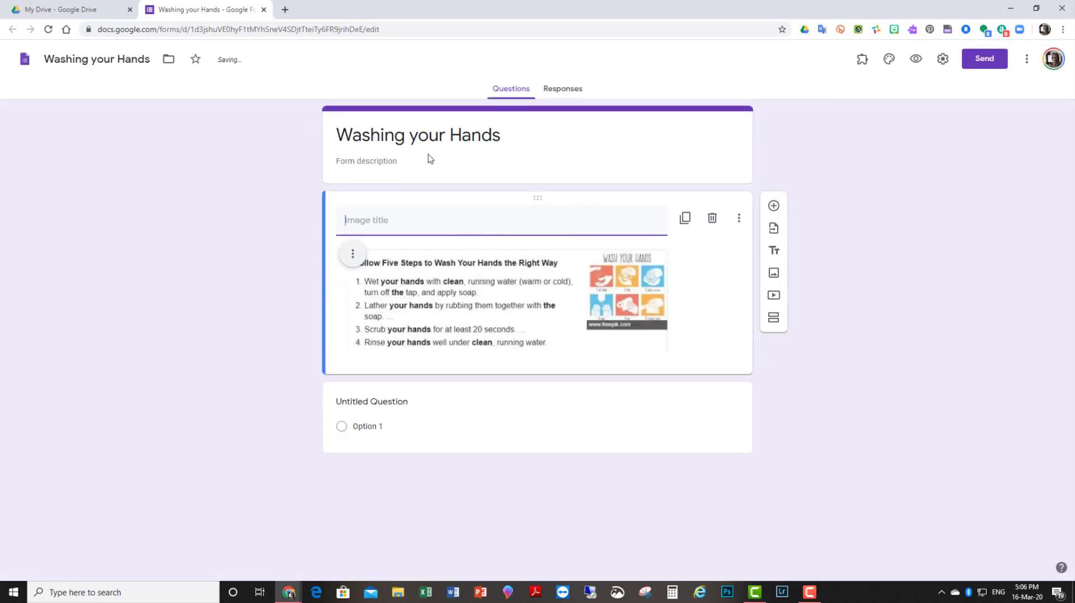
click(397, 224)
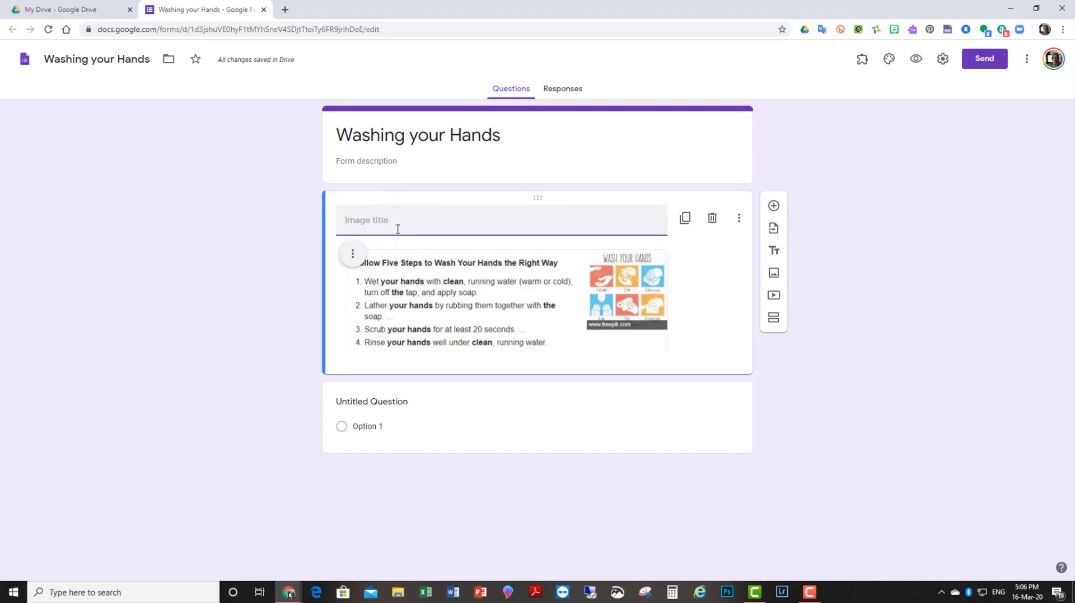
text(Read)
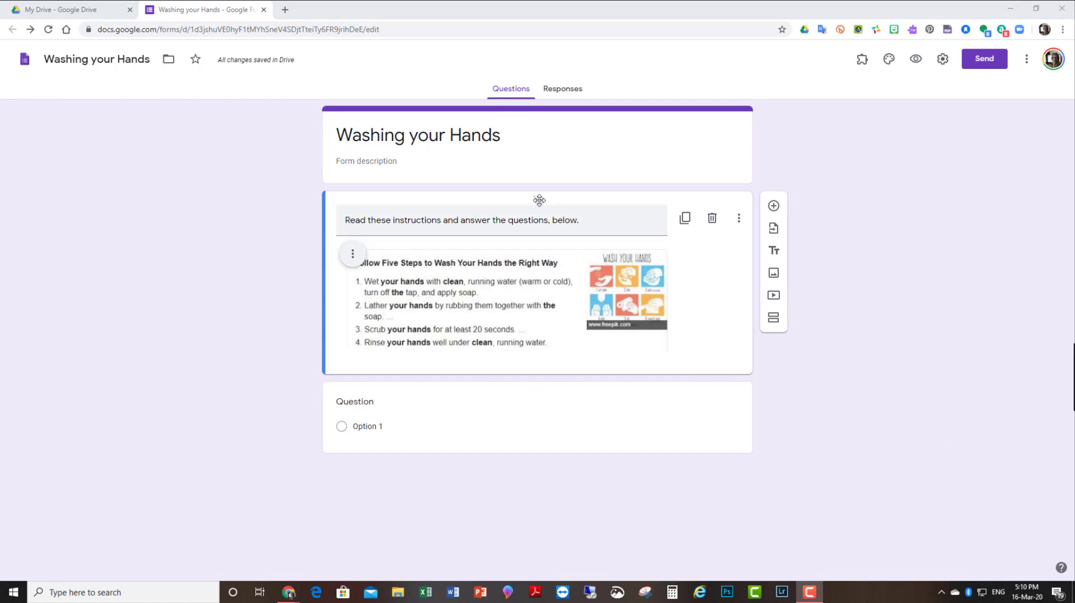
click(585, 220)
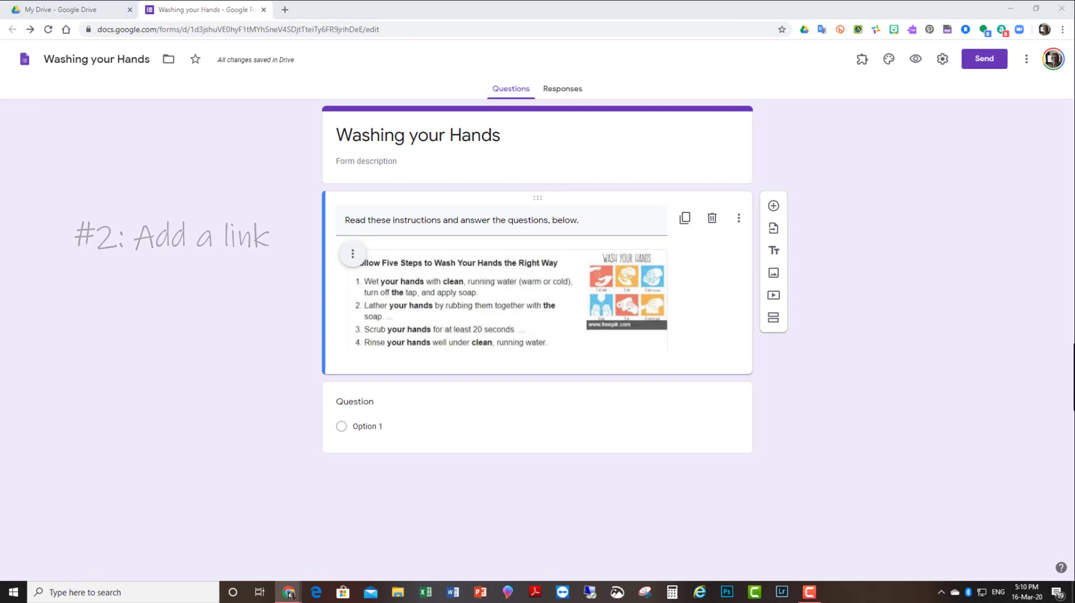
click(591, 227)
text(Learn the vocabulary with this Quizlet: https://quizlet.com/_87pdwh?x=1qqt&i=24jp1)
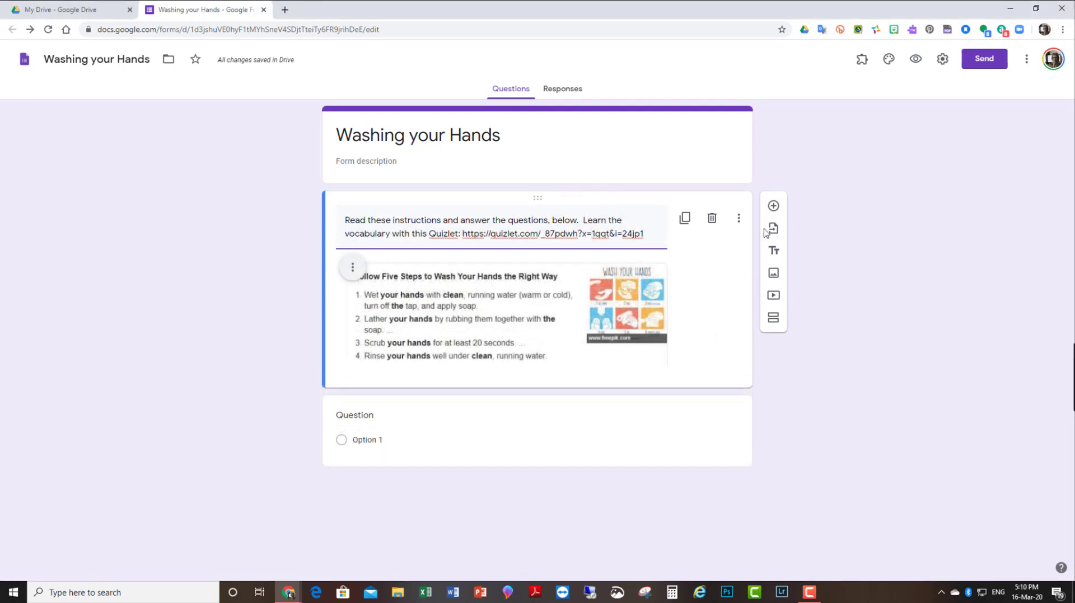
Upload the "Vocabulary" image below the five-steps image and title it "Learn this vocabulary".
click(780, 283)
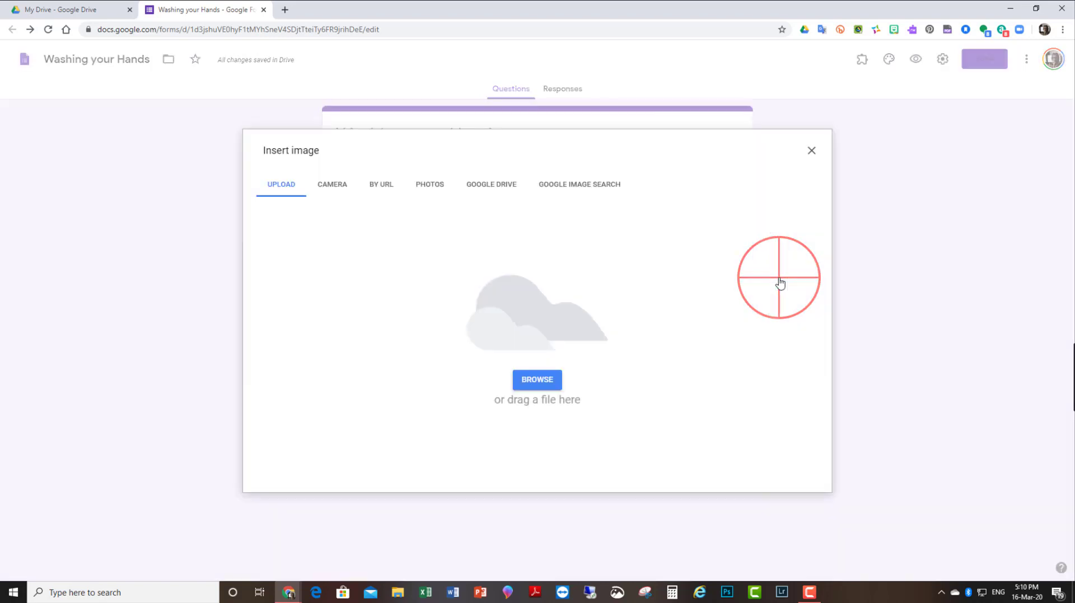
click(548, 381)
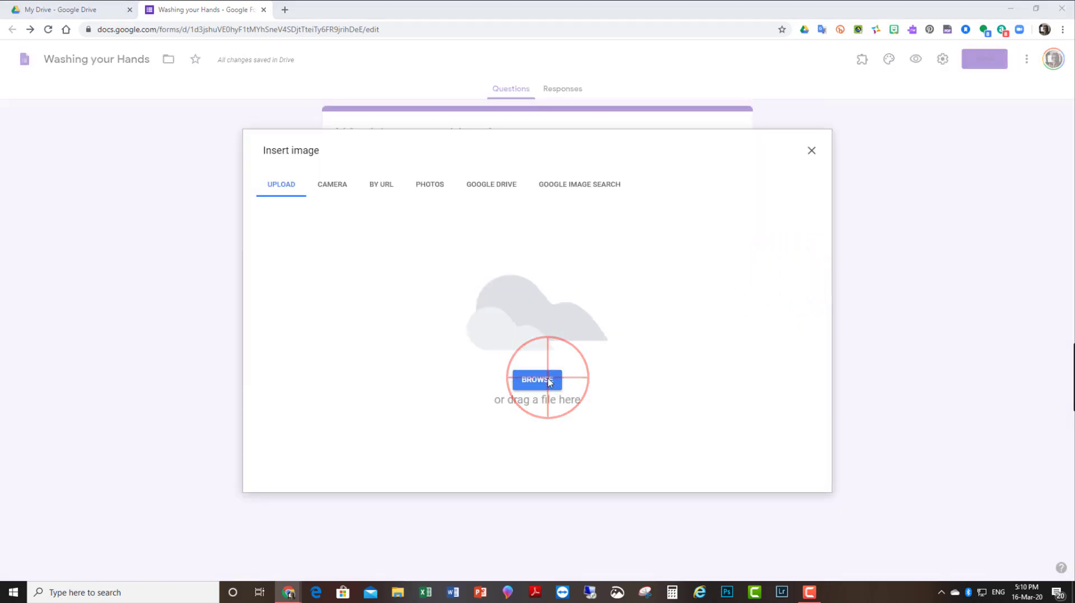
double_click(459, 108)
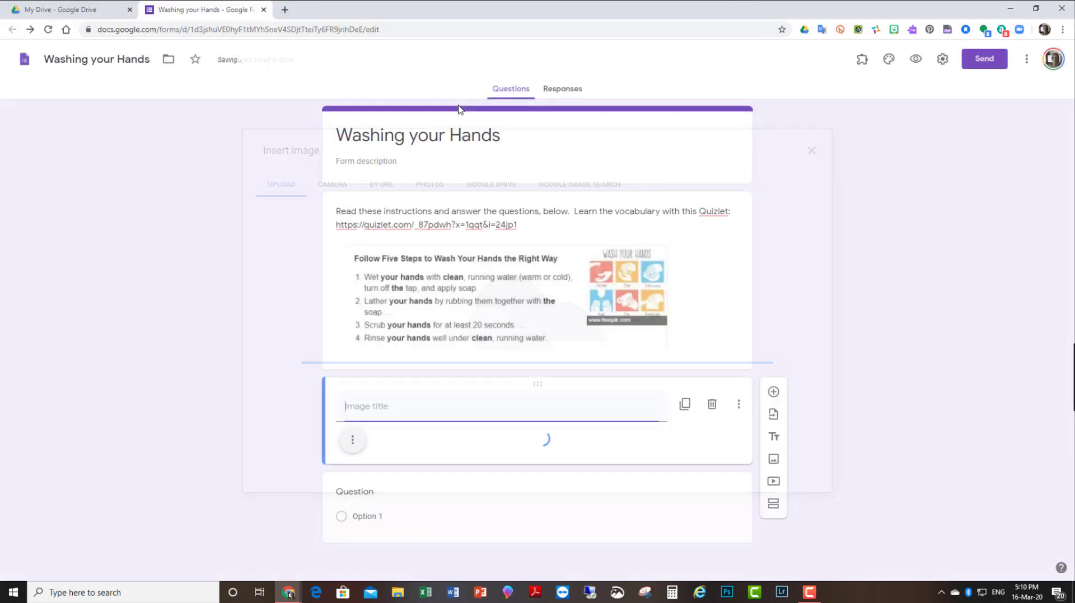
scroll(898, 320, down, 3)
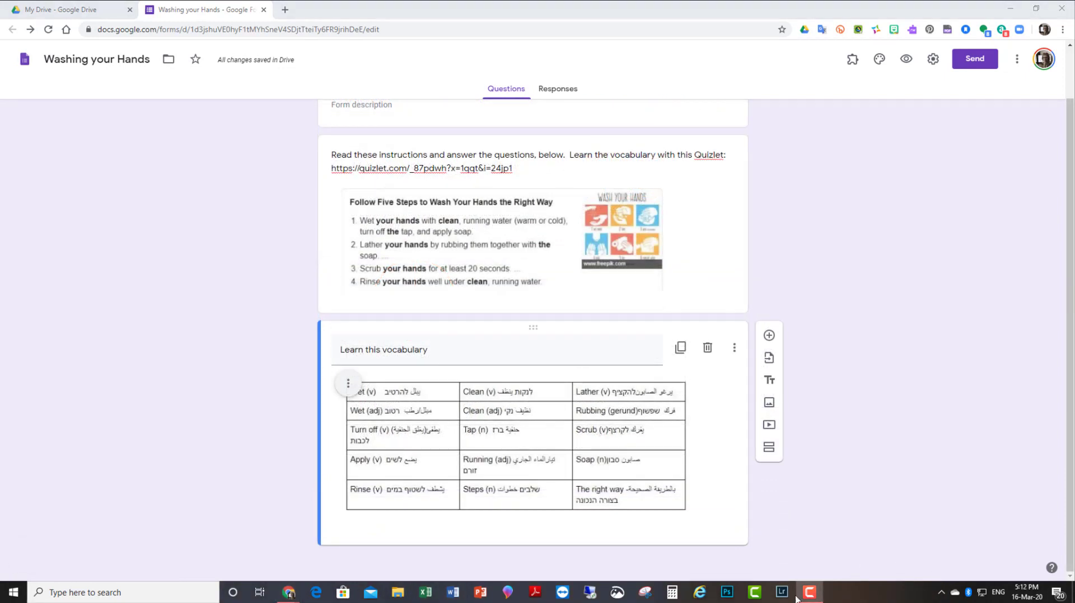
Add a multiple-choice question below the vocabulary image reading "You should scrub your hands for at 20 seconds".
click(769, 335)
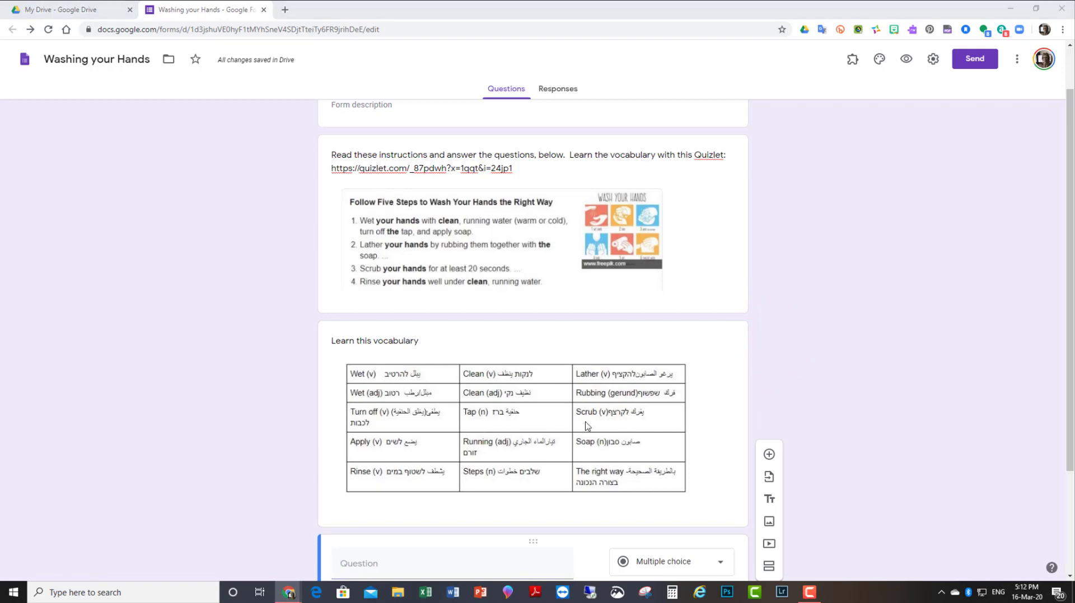
scroll(393, 560, down, 3)
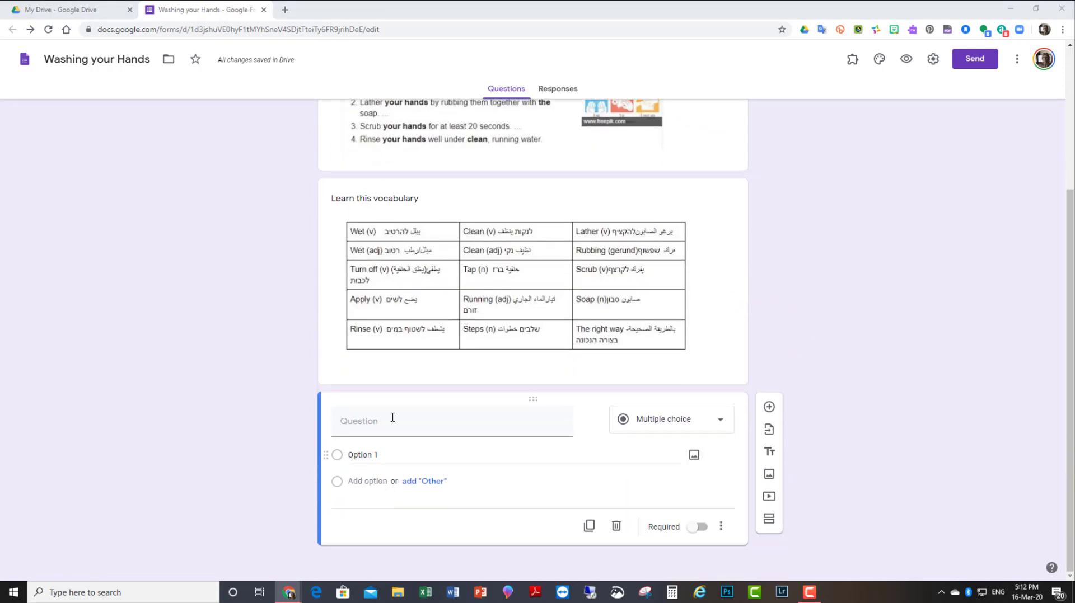
click(392, 419)
text(You should scrub your hands for at 20 seconds)
Give the hand-scrubbing question the answer options True and False and make it required.
click(364, 453)
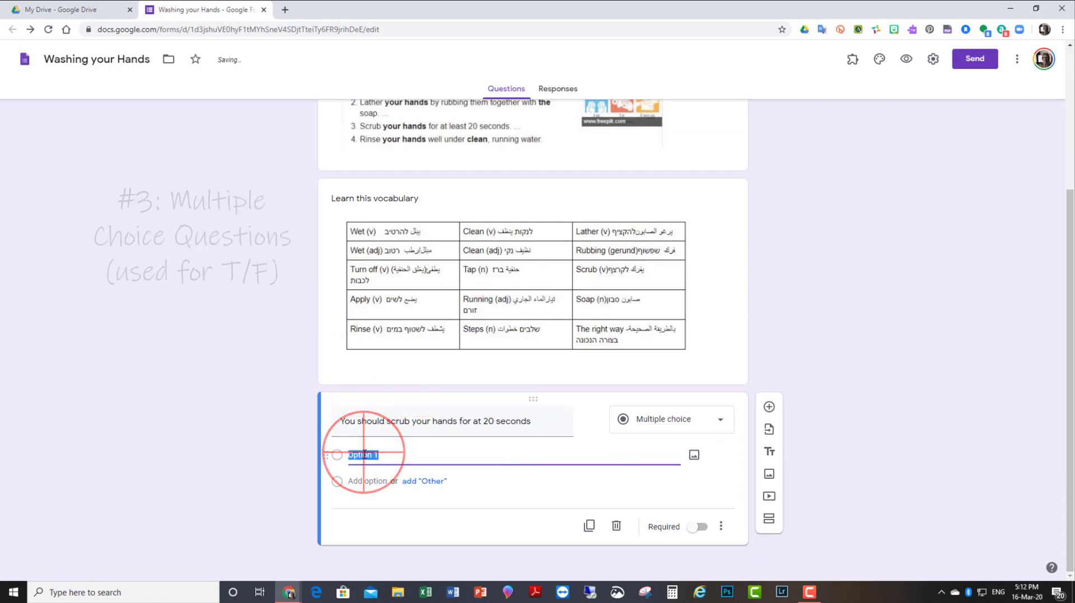
text(True)
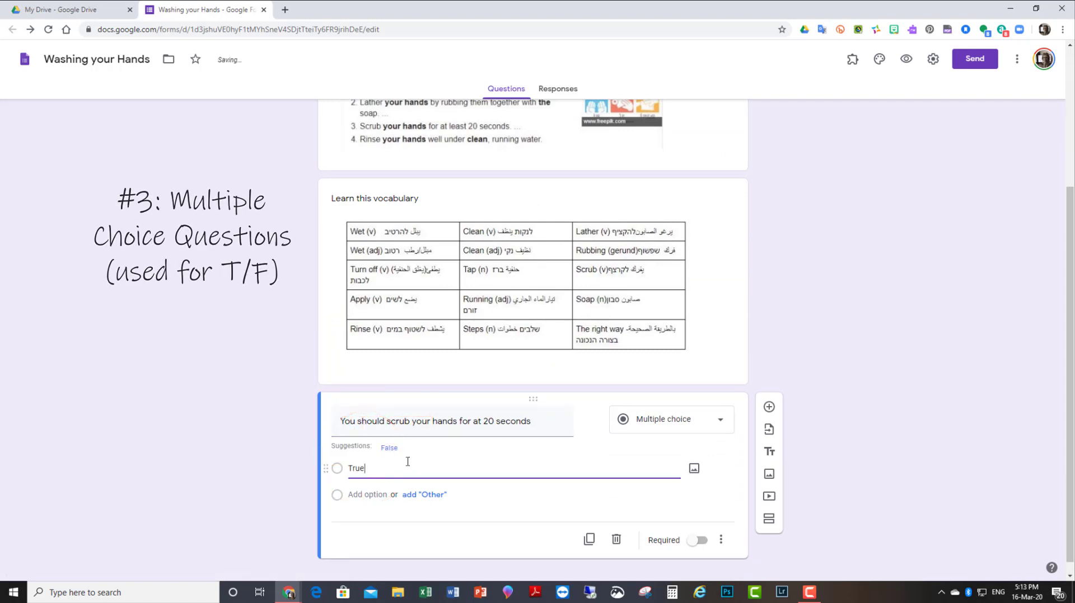
click(389, 448)
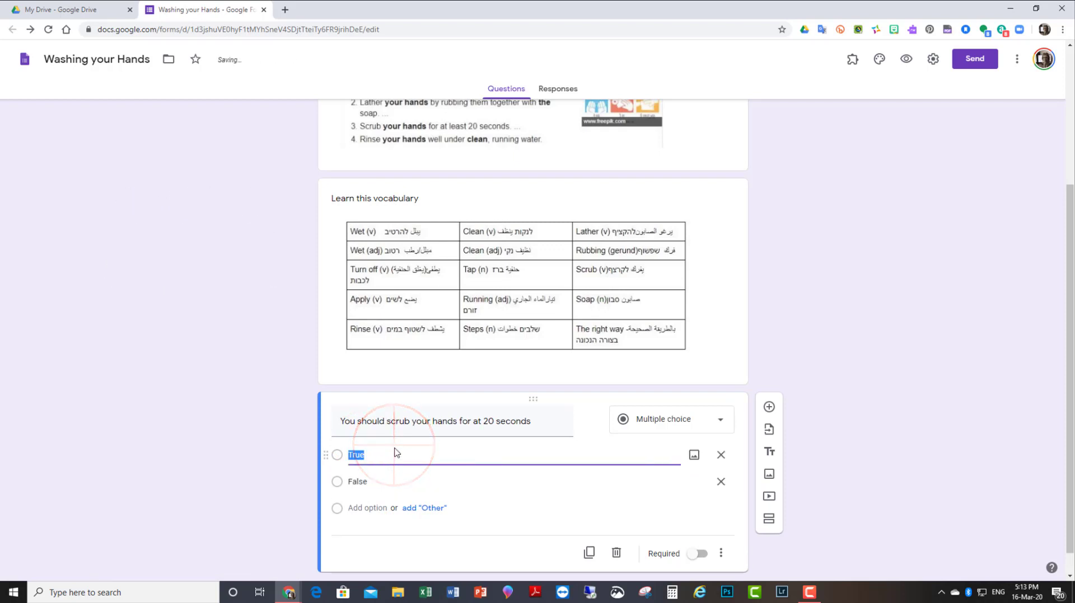
click(700, 554)
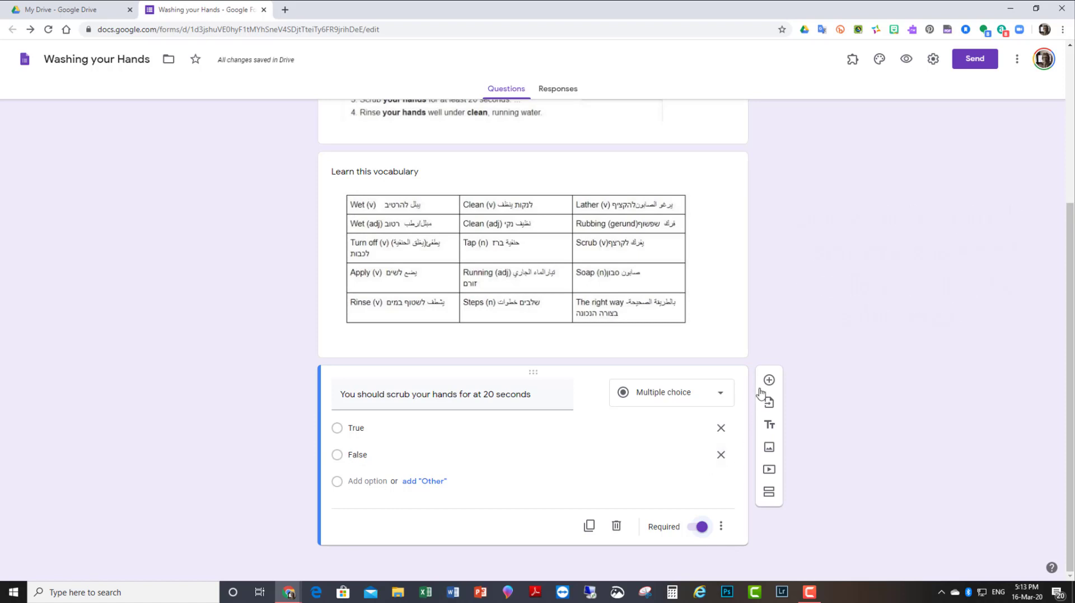
Add another multiple-choice question after the hand-scrubbing one, reading "The water should be very hot".
click(767, 380)
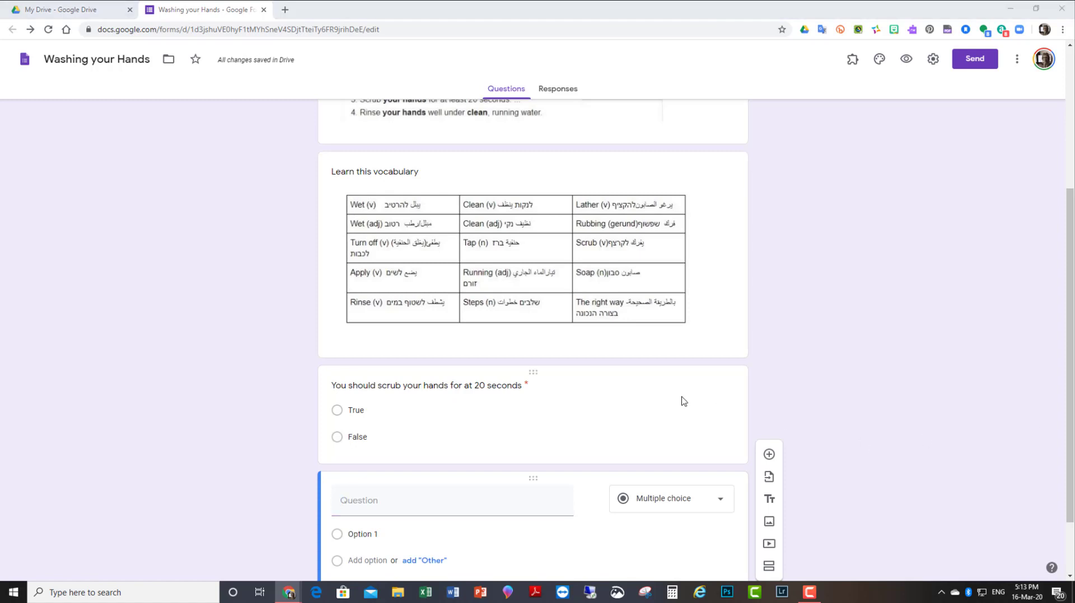
click(420, 500)
text(Water should be very hot)
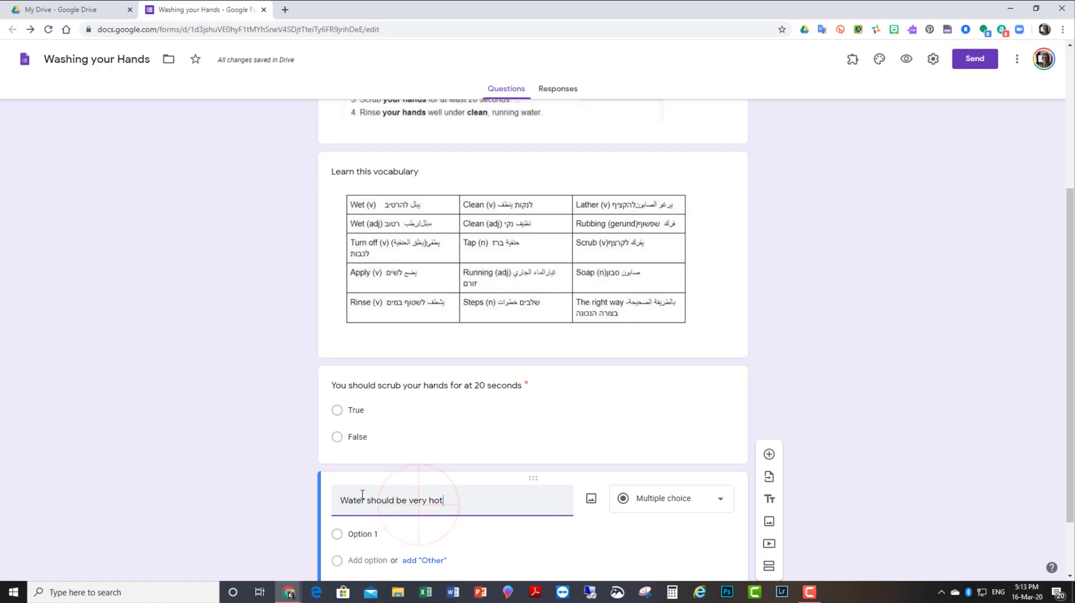
click(343, 501)
text(The)
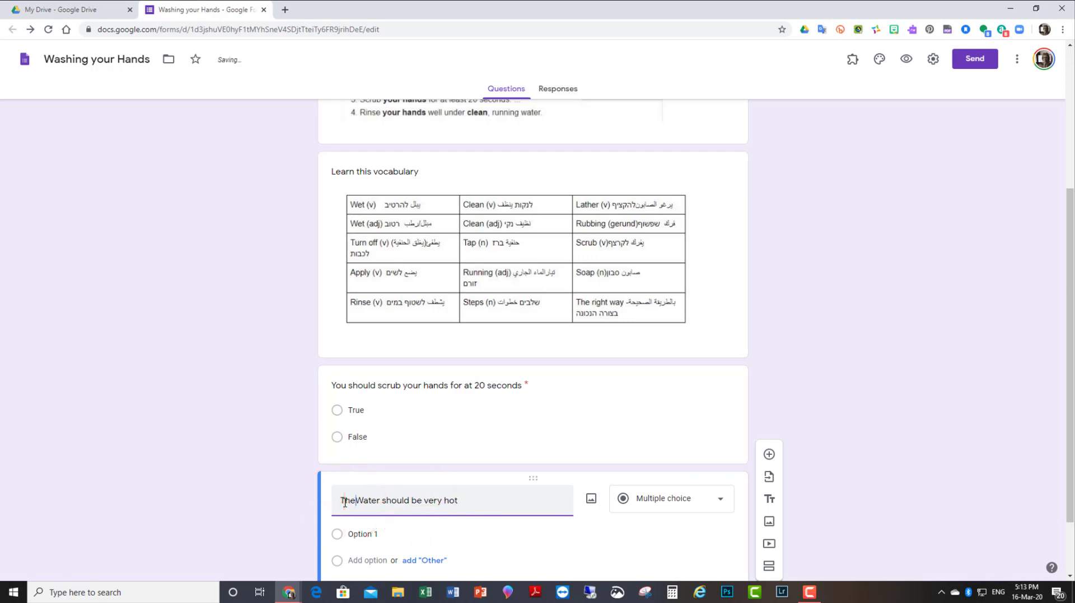
key(Delete)
text(w)
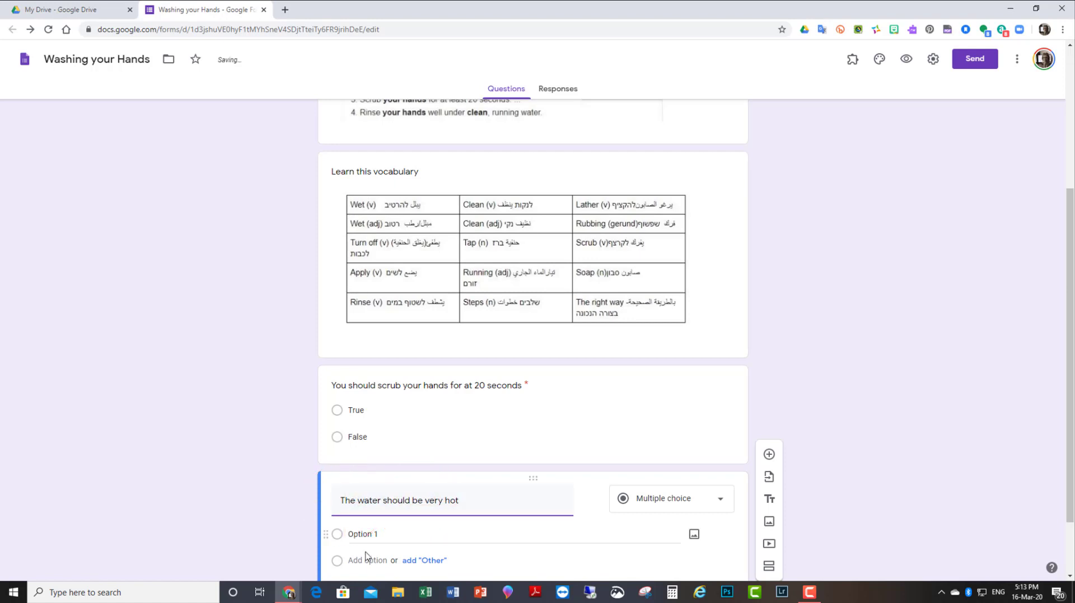
Give the water temperature question the answer options True and False and make it required.
click(358, 534)
text(T)
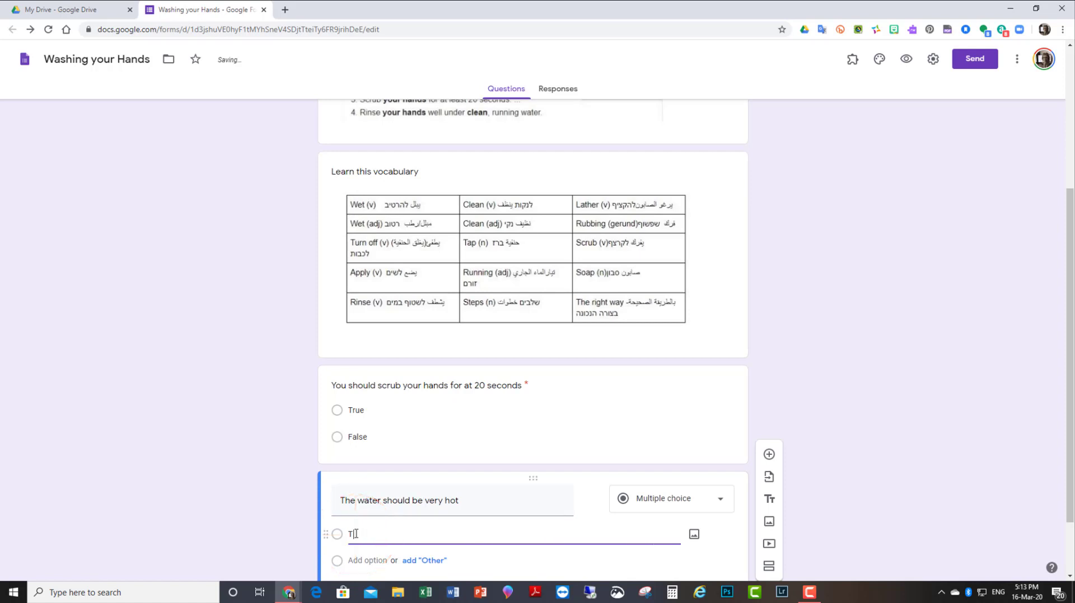
text(rue)
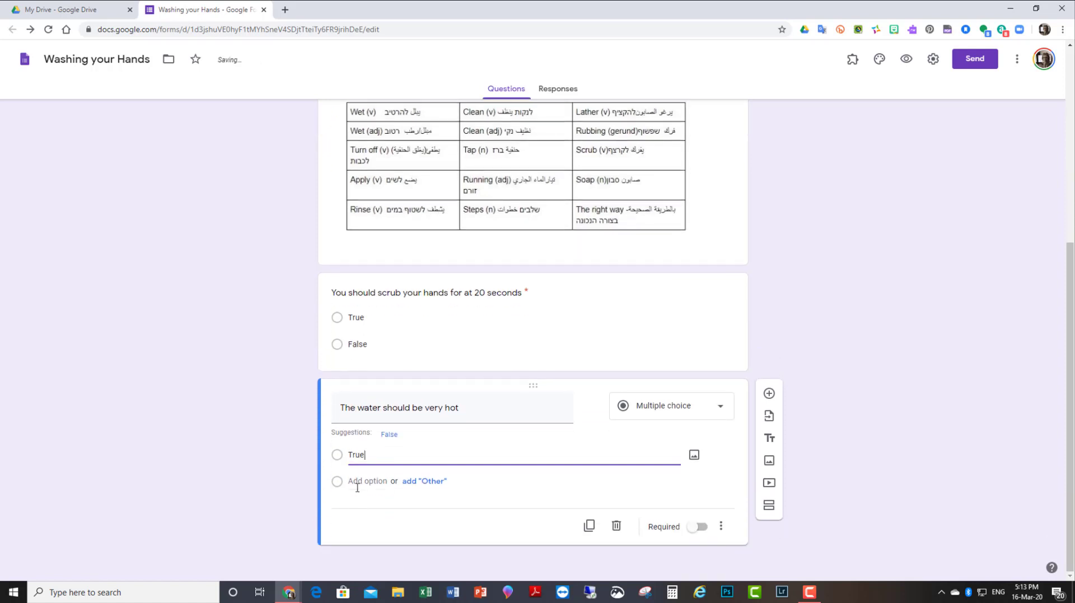
click(389, 435)
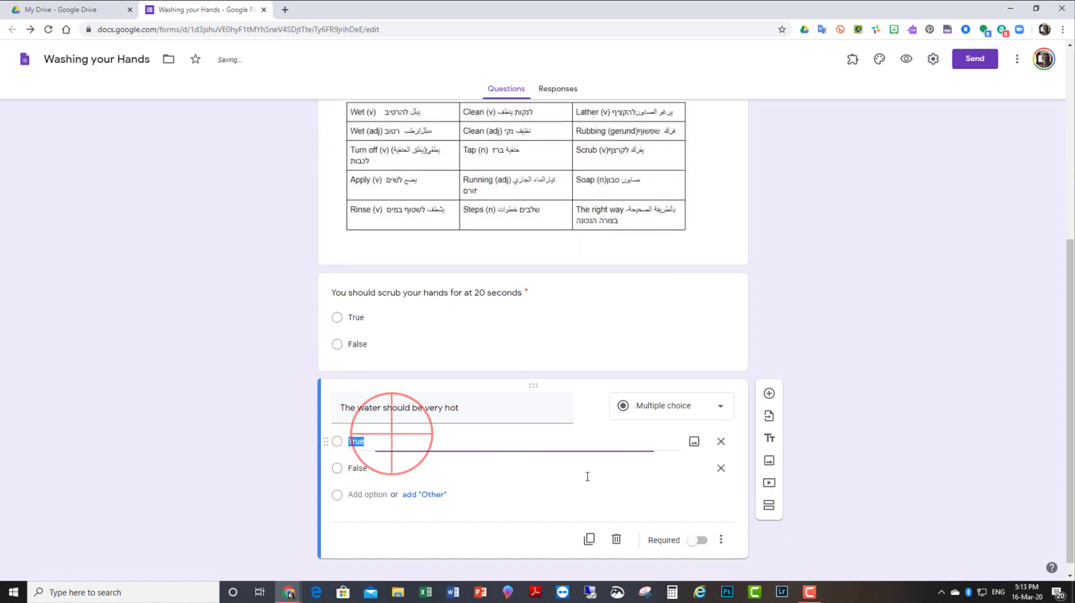
click(699, 541)
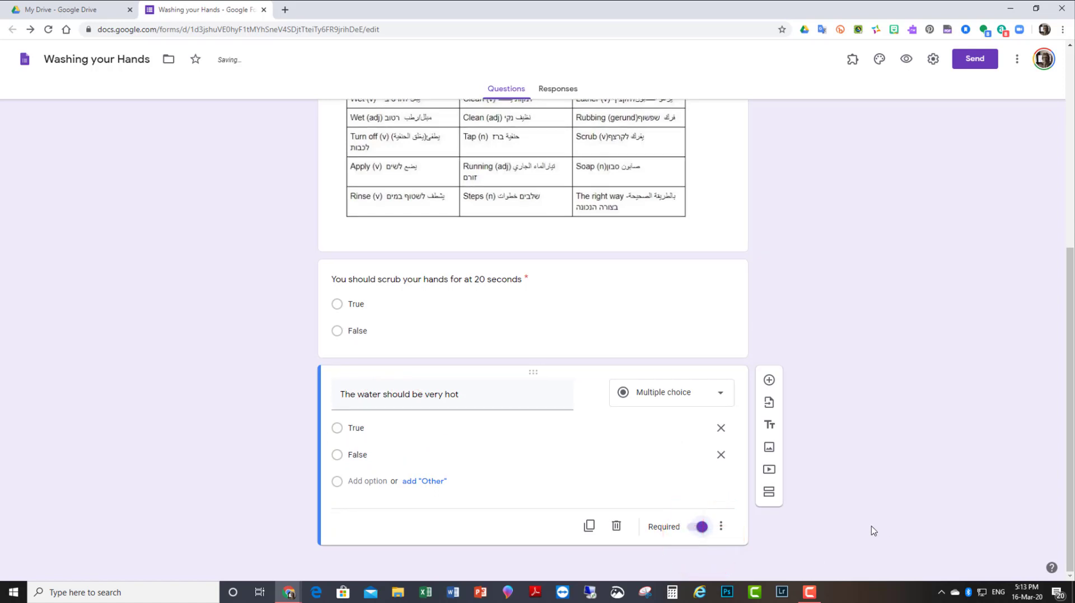
Duplicate the water temperature question and reword the copy as "The water should be running the whole time.".
click(589, 527)
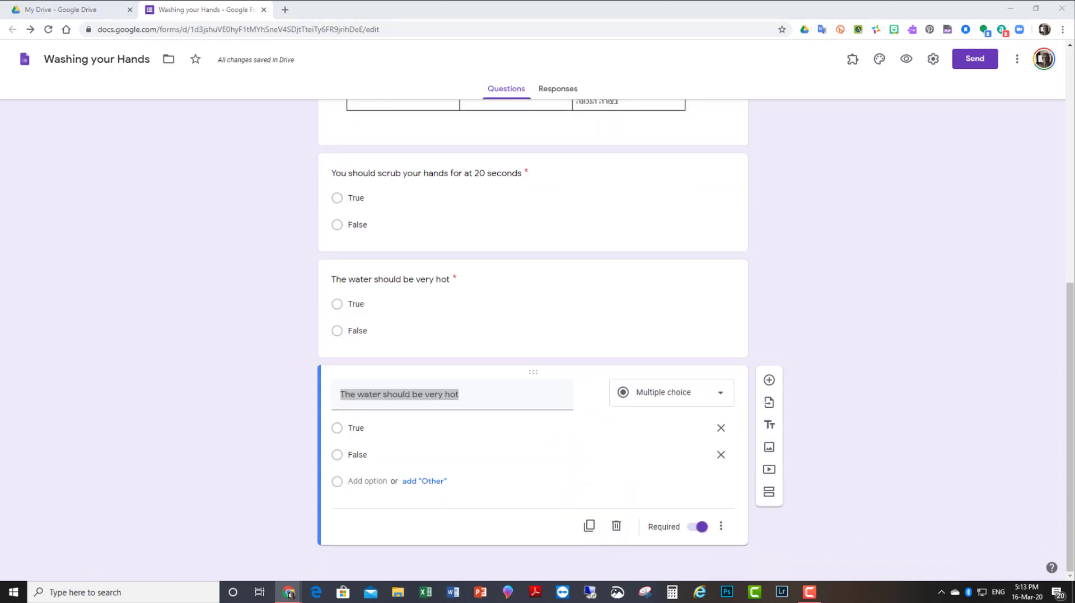
click(470, 399)
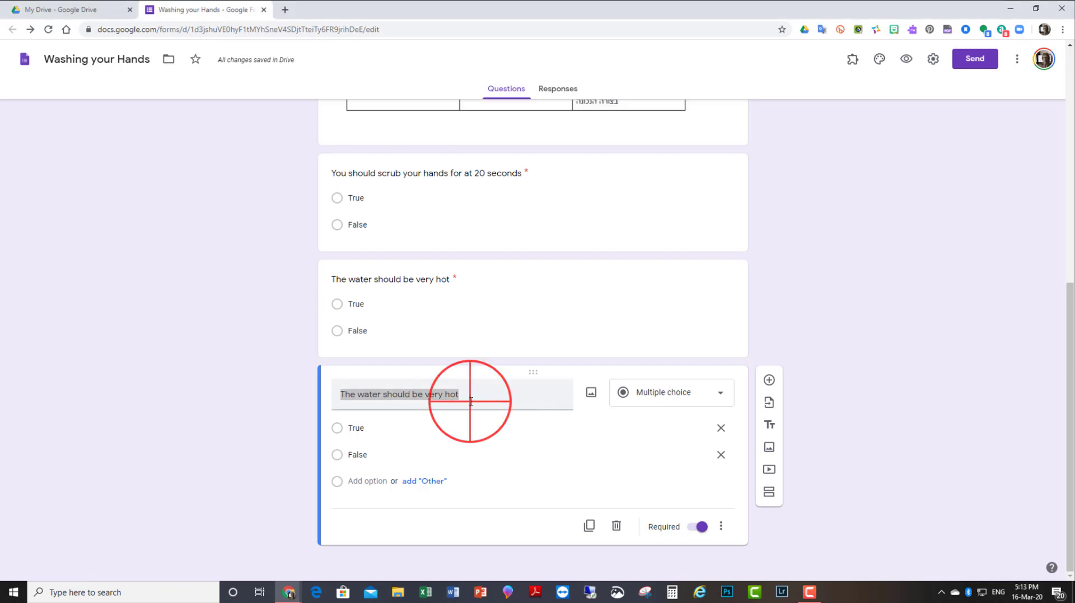
drag(470, 399, 280, 402)
text(The water should be running the whole time.)
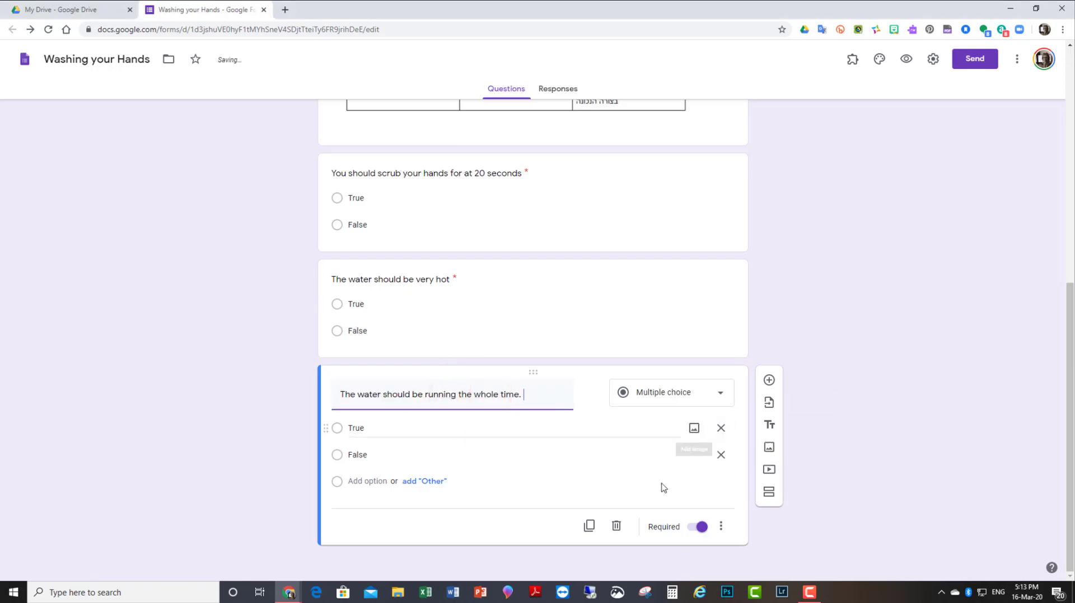
Duplicate the running water question and reword the copy as "You need to use special bottled water to wash properly".
click(588, 526)
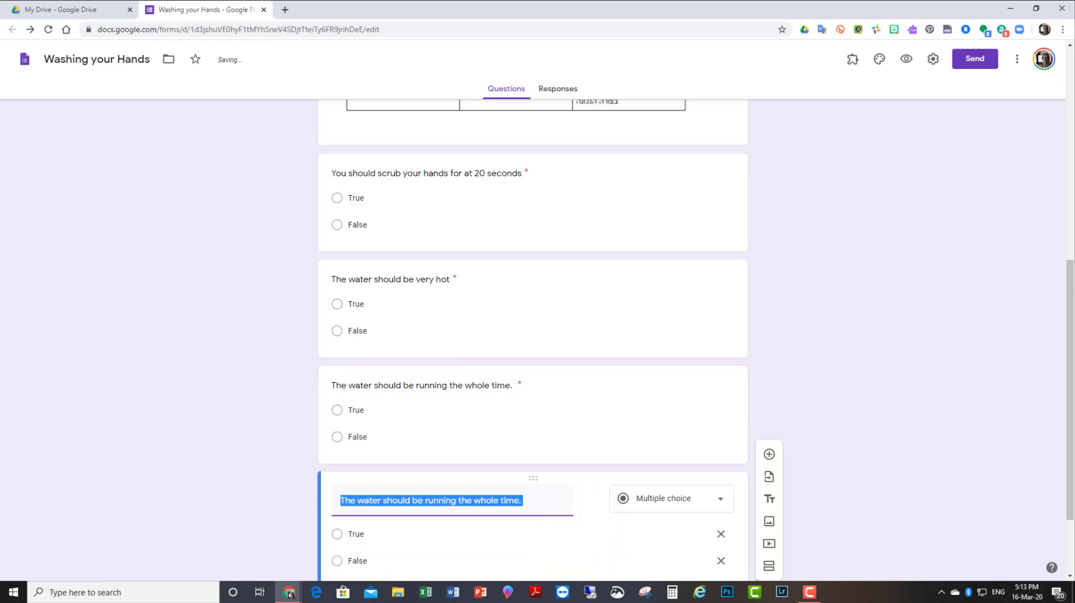
key(alt+Tab)
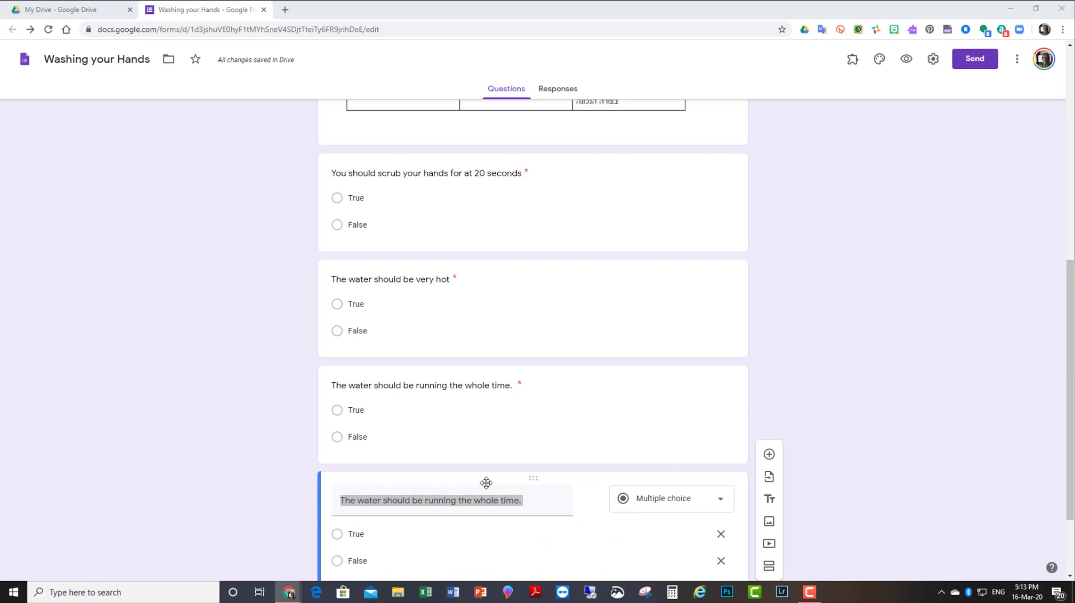
click(527, 506)
drag(465, 504, 307, 523)
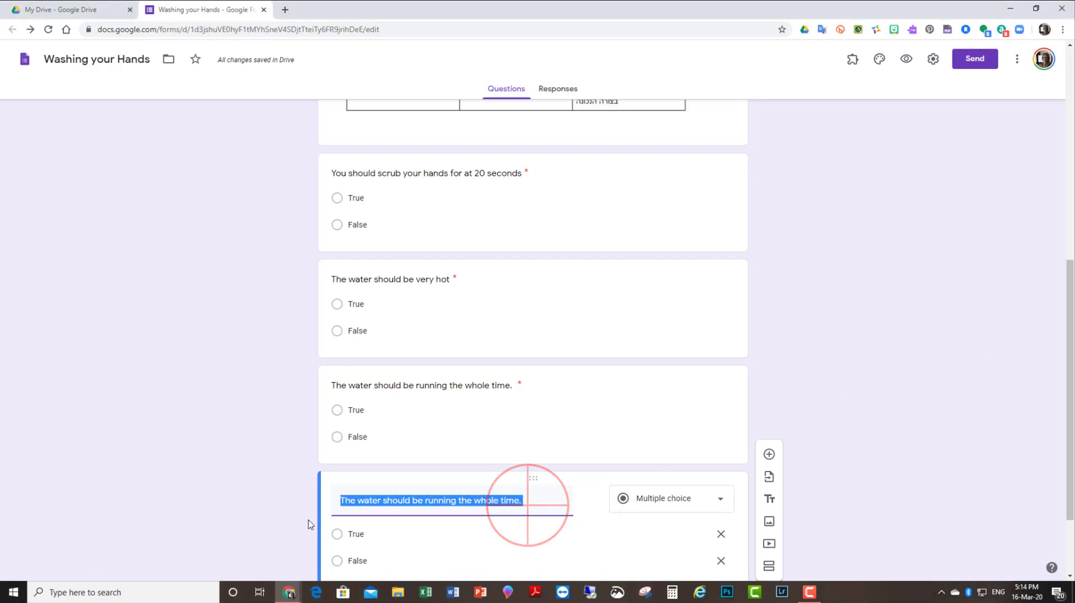
text(You need to use special bottled water to wash properly)
Duplicate the bottled water question and reword the copy as "Lather your hands with Nutella".
scroll(865, 437, down, 2)
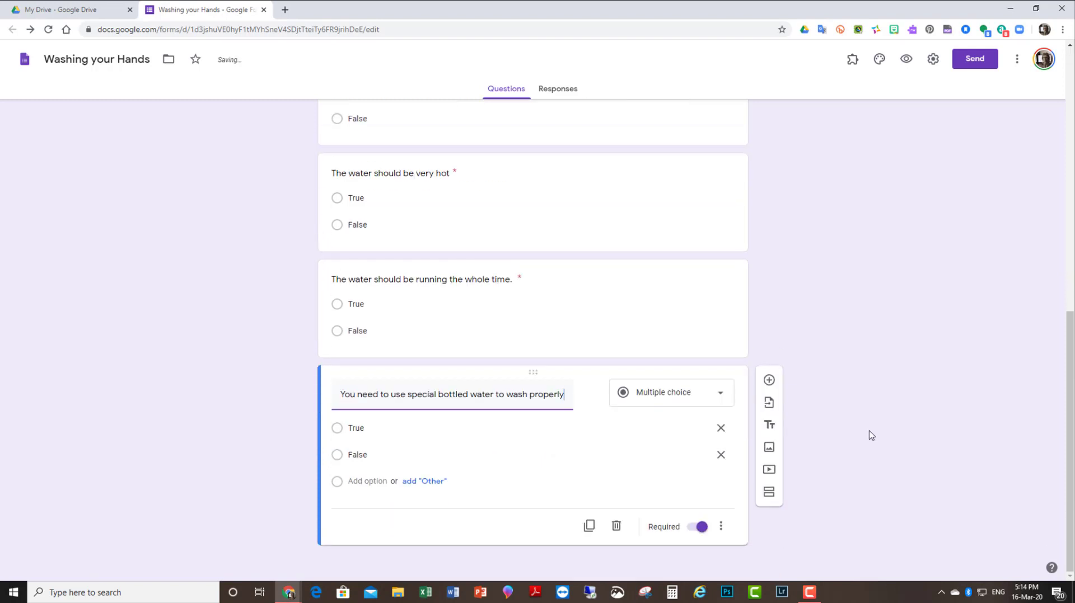
click(588, 527)
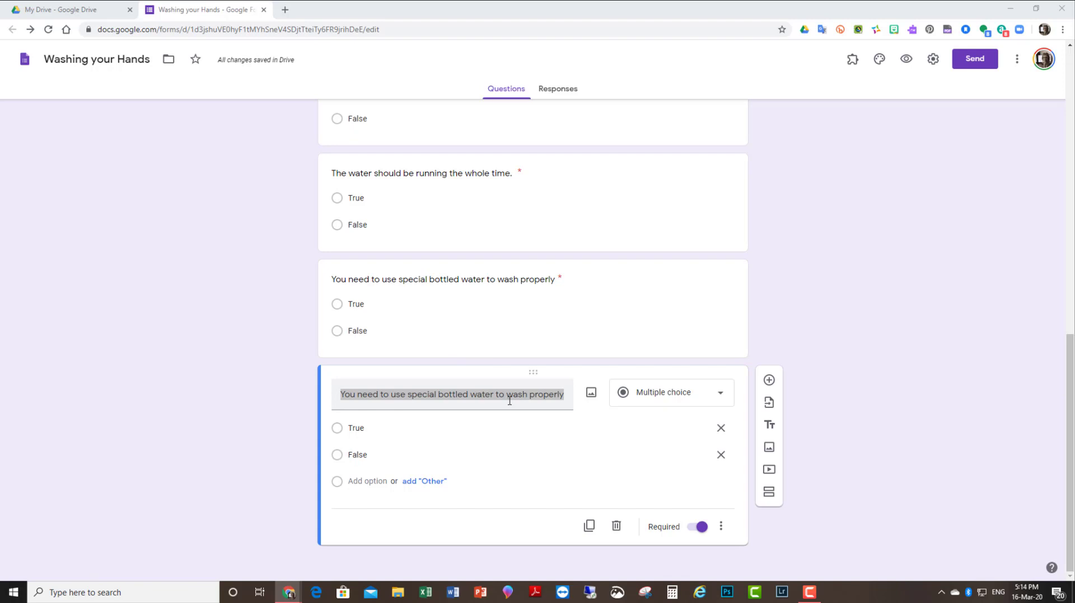
click(568, 392)
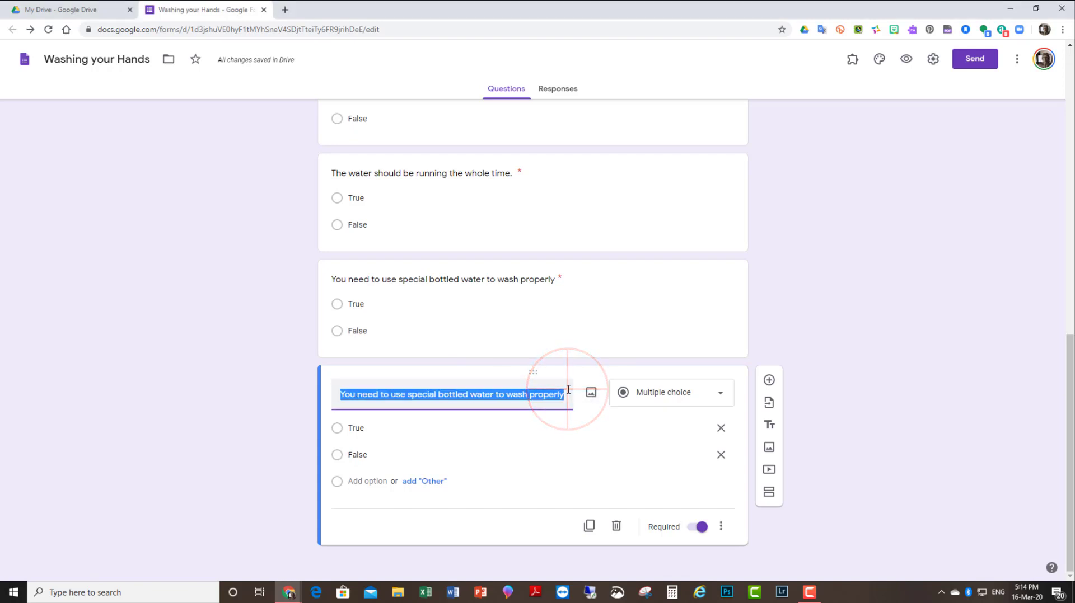
text(Lather your hands with Nutella)
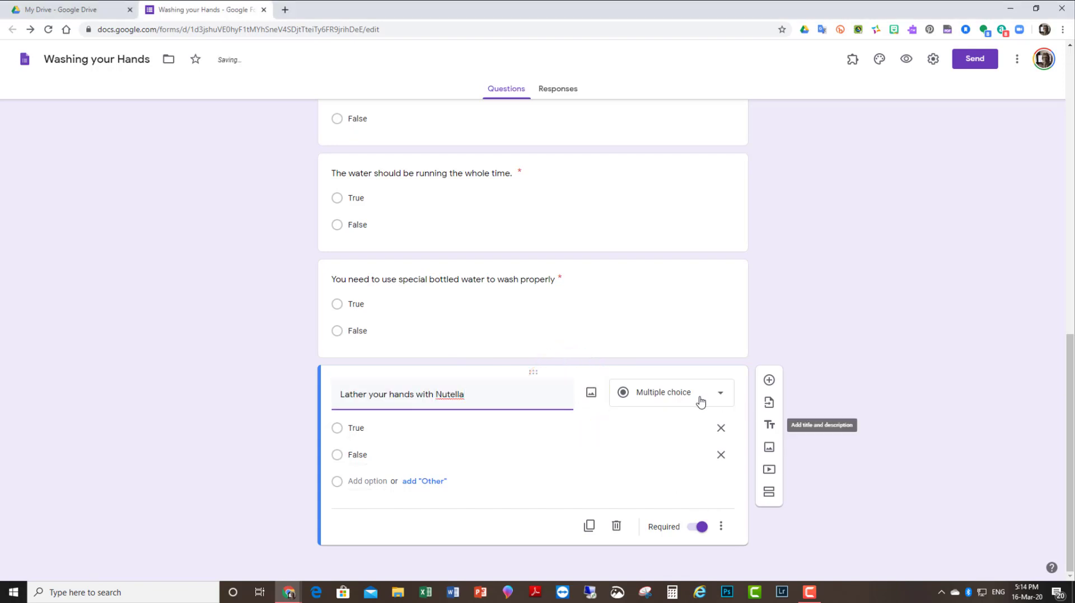
Duplicate the Nutella question and reword the copy as "You should always use soap".
click(582, 529)
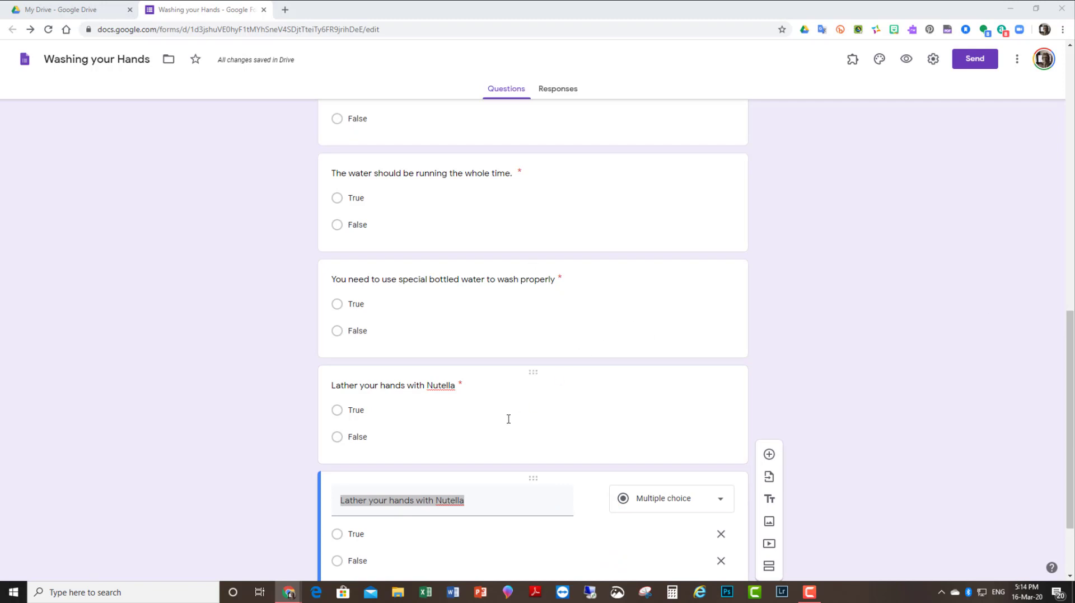
click(469, 501)
double_click(469, 500)
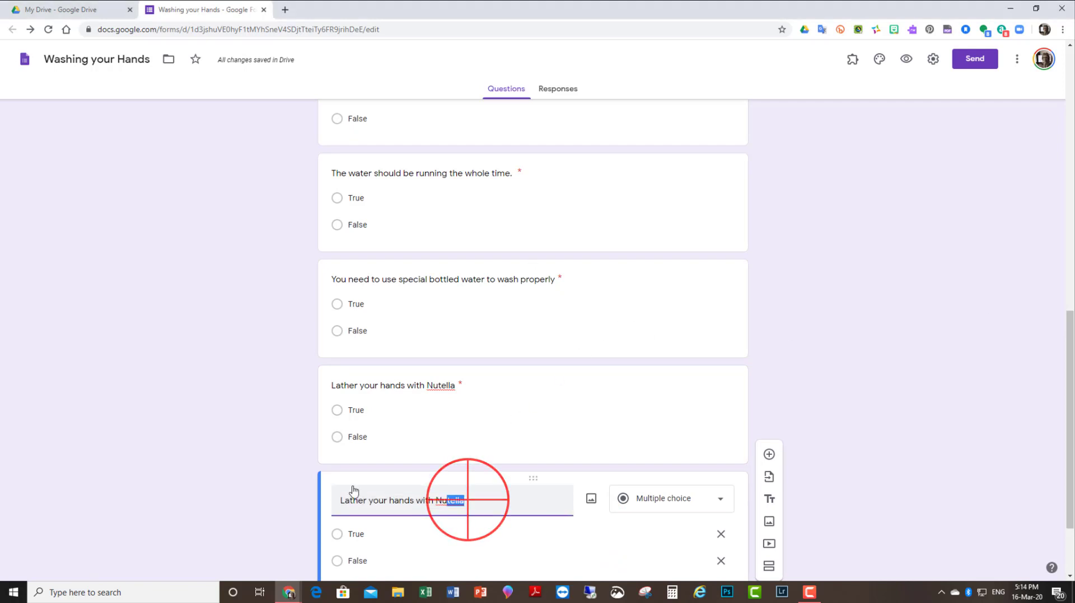
click(468, 500)
text(You should always use soap)
scroll(822, 416, down, 2)
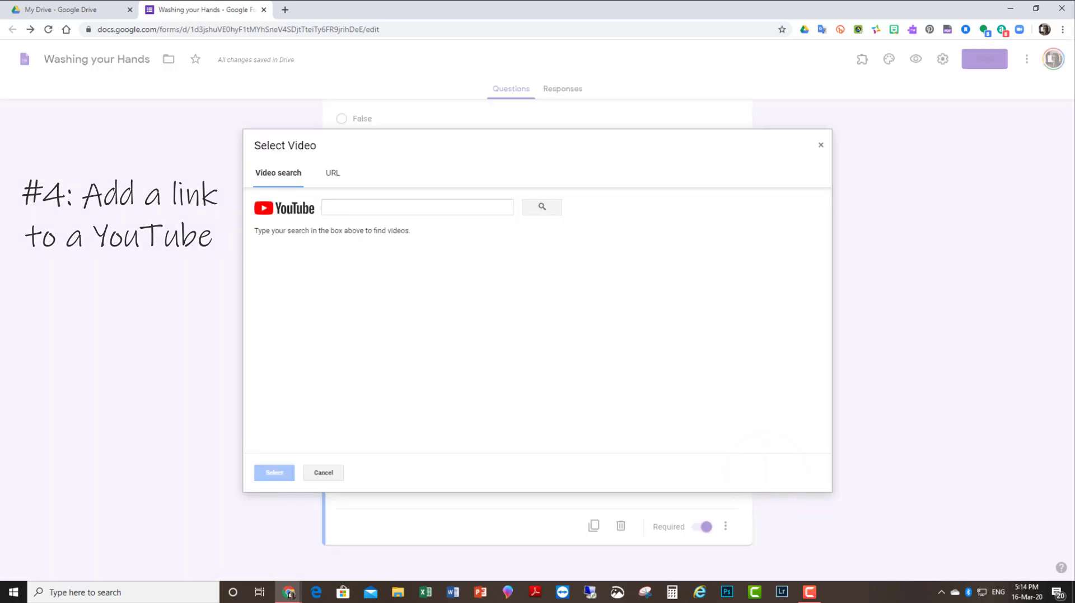
click(338, 207)
text(https://www.youtube.com/watch?v=seA1wbXUQTs#action=share)
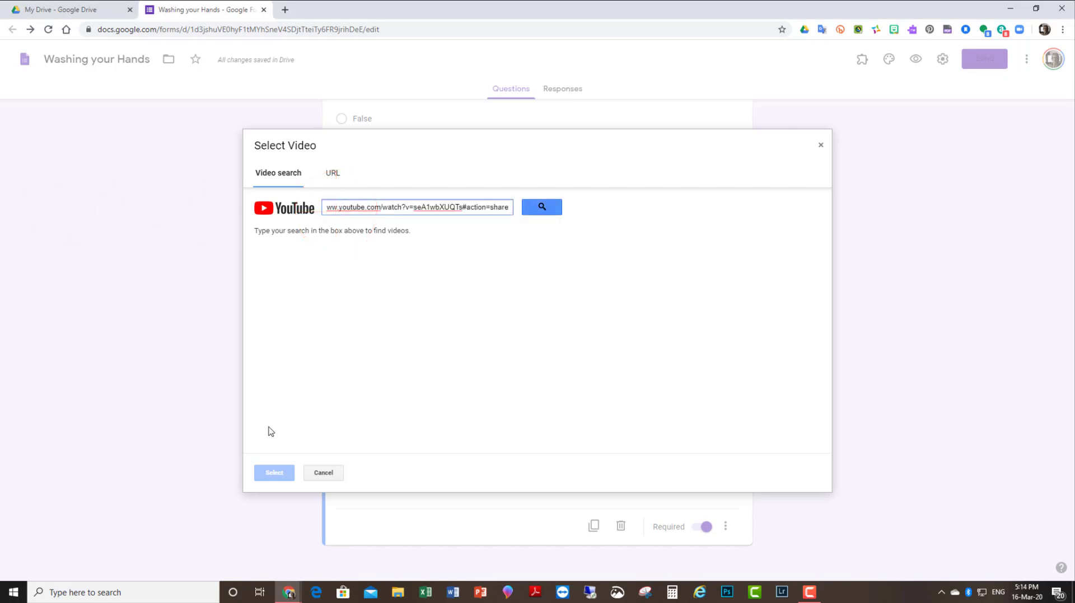
click(542, 207)
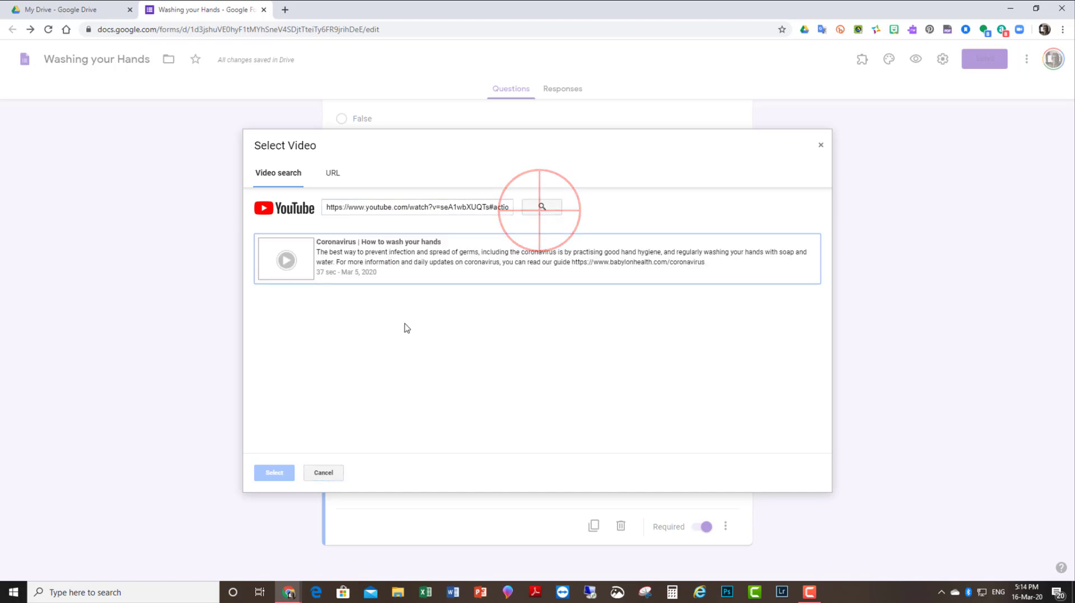
click(330, 256)
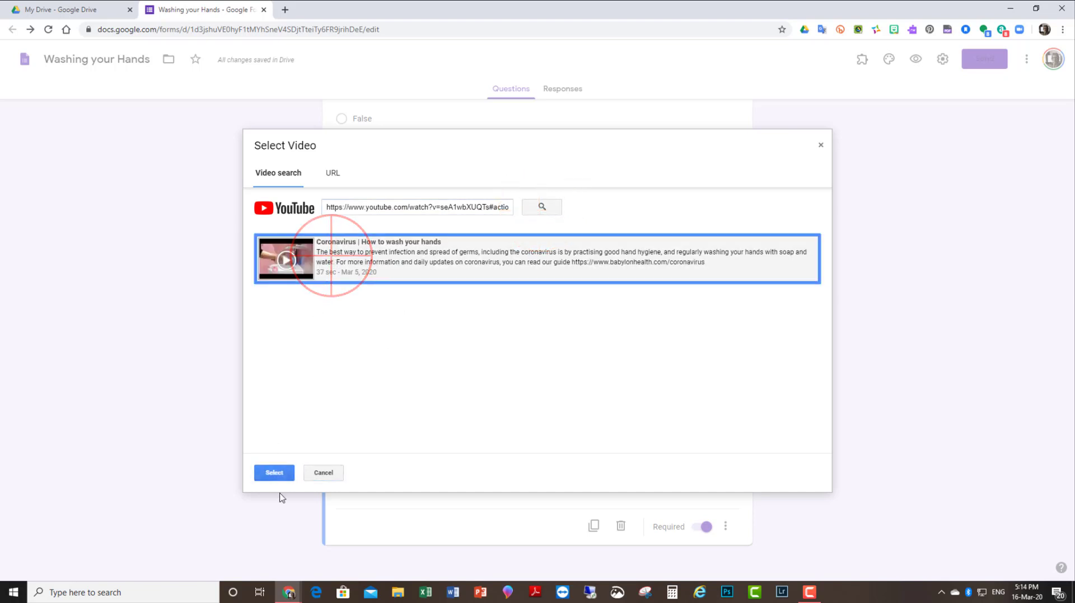
click(272, 473)
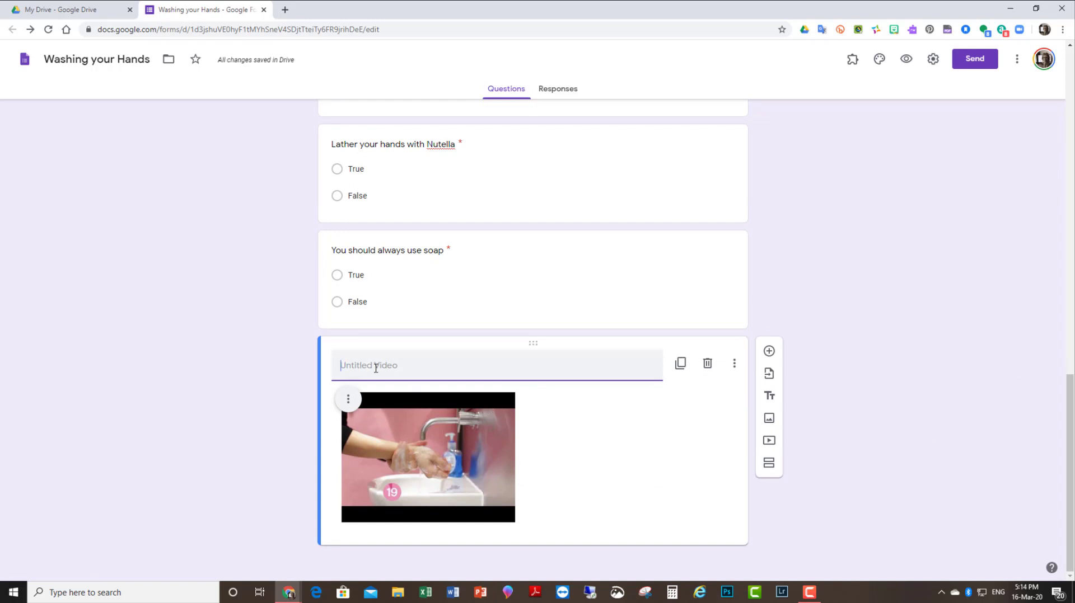
Add a new question below the video and set its type to Paragraph.
click(769, 353)
click(672, 419)
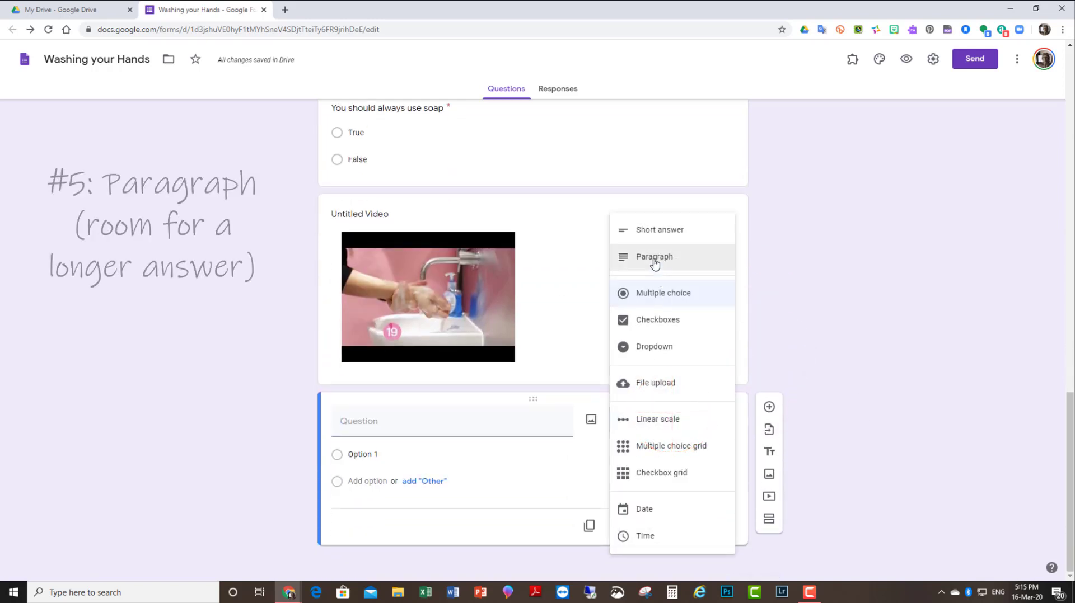
click(653, 259)
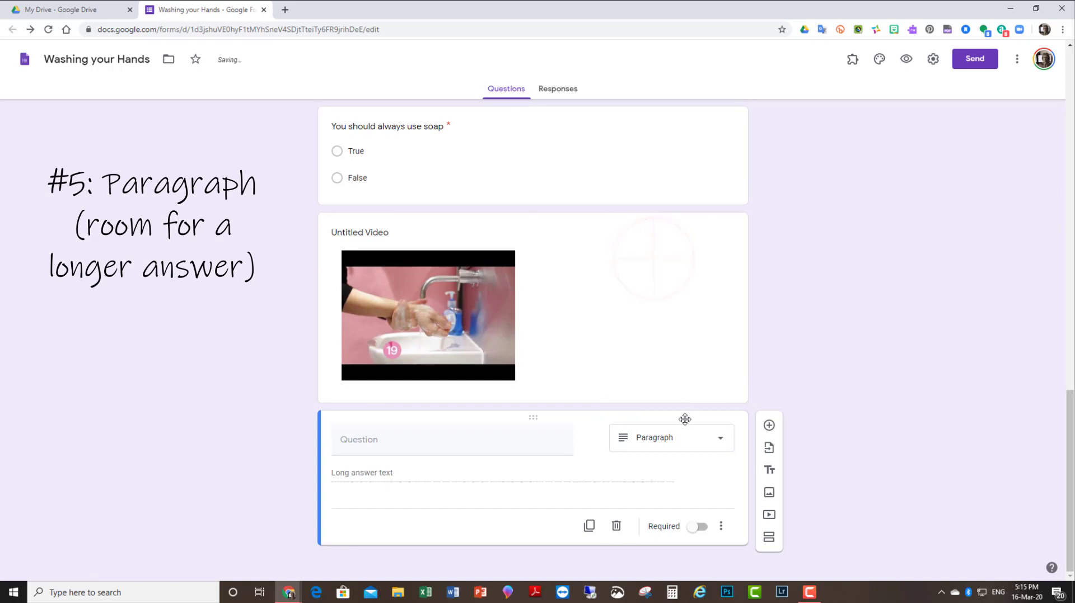
Switch the new question's type to Short answer and back to Paragraph.
click(671, 437)
click(659, 238)
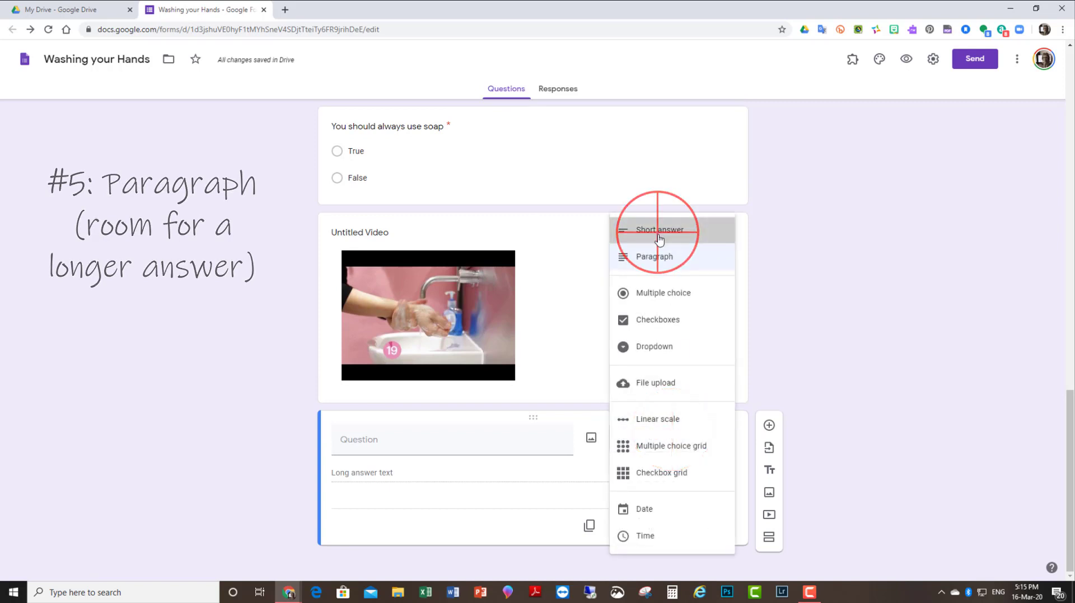
click(643, 438)
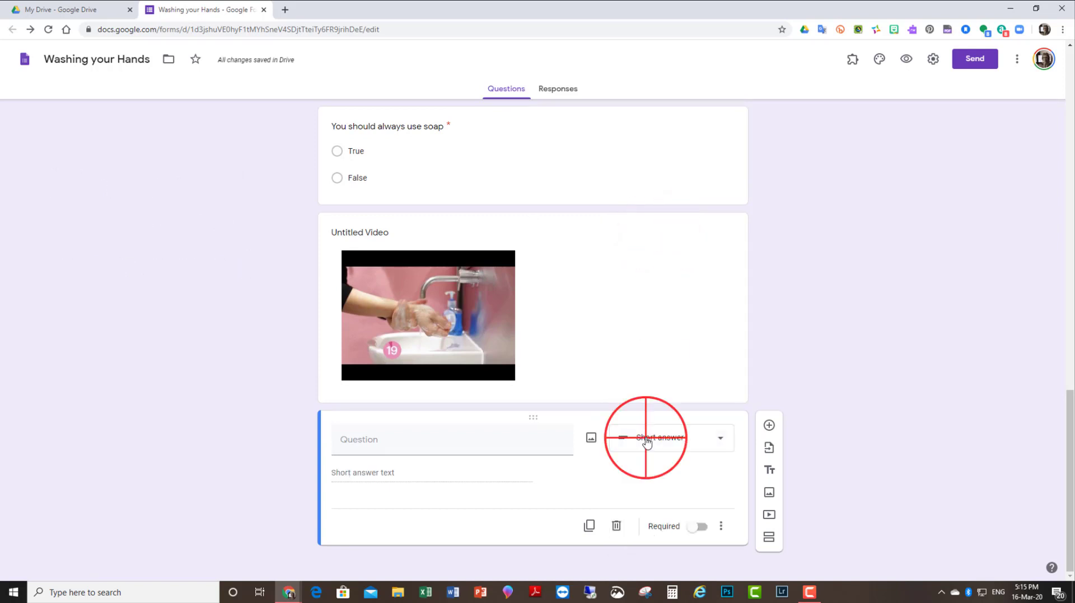
click(669, 267)
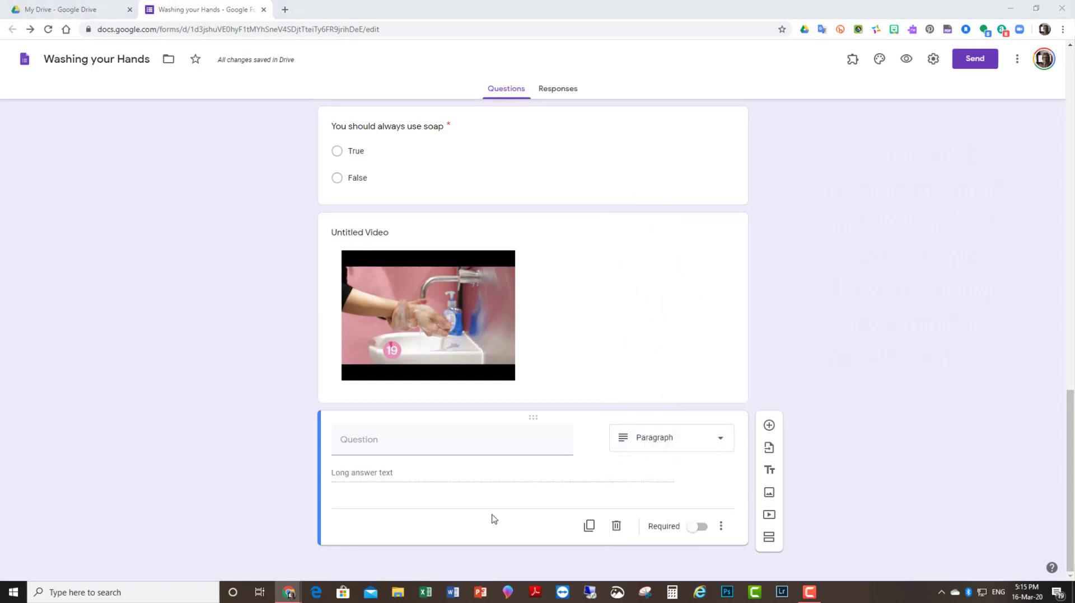
Word the paragraph question as "What new information do you get from the movie?" and make it required.
click(397, 445)
text(What new information do you get from the movie?)
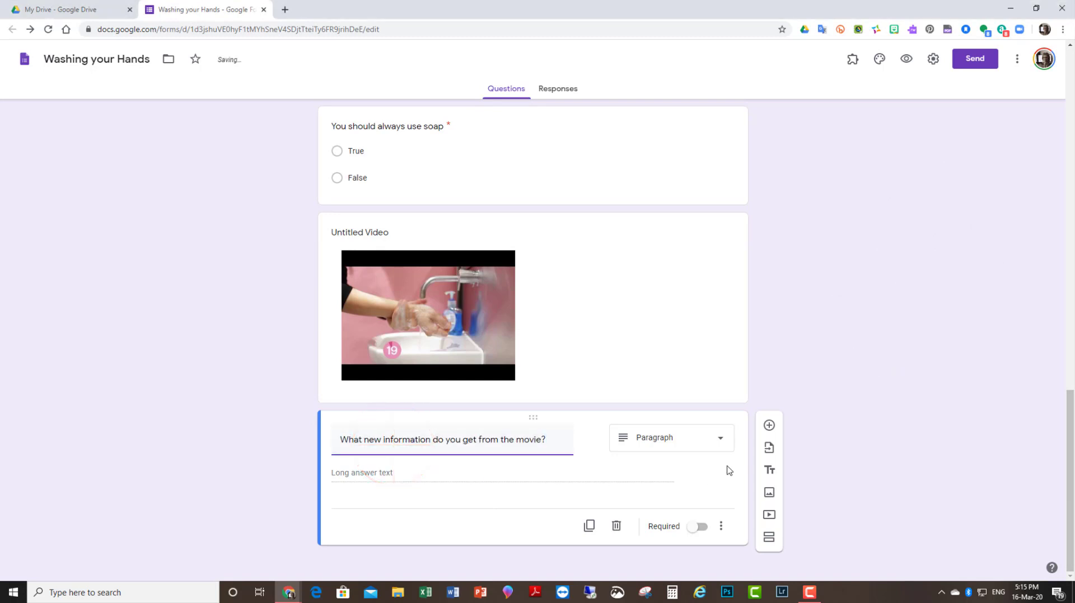
click(700, 527)
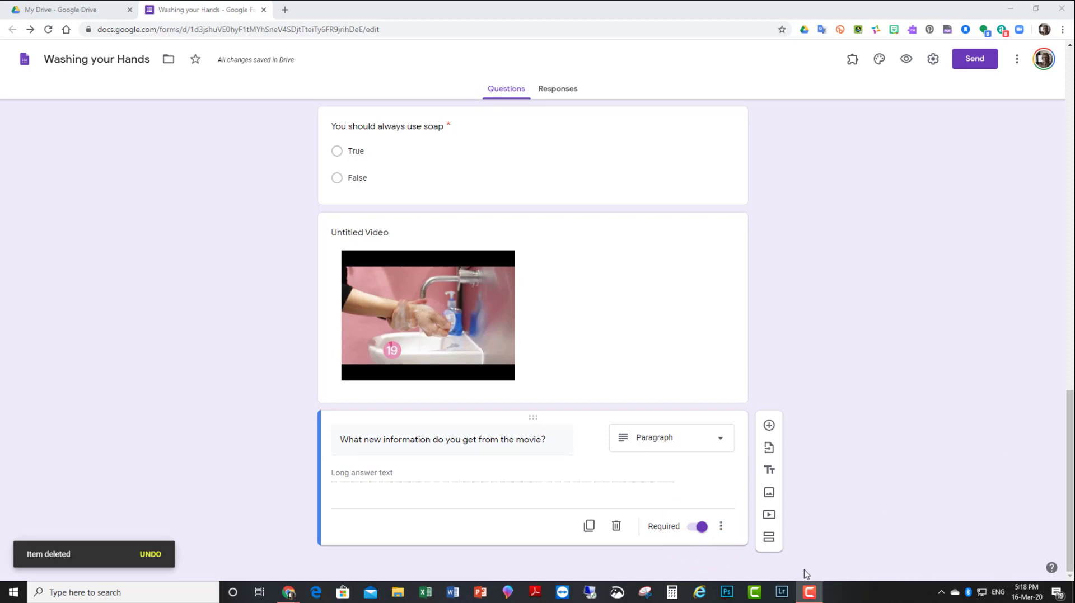
Add a new section after the movie question, title it "Bonus Question" and put a blank question in it.
click(775, 540)
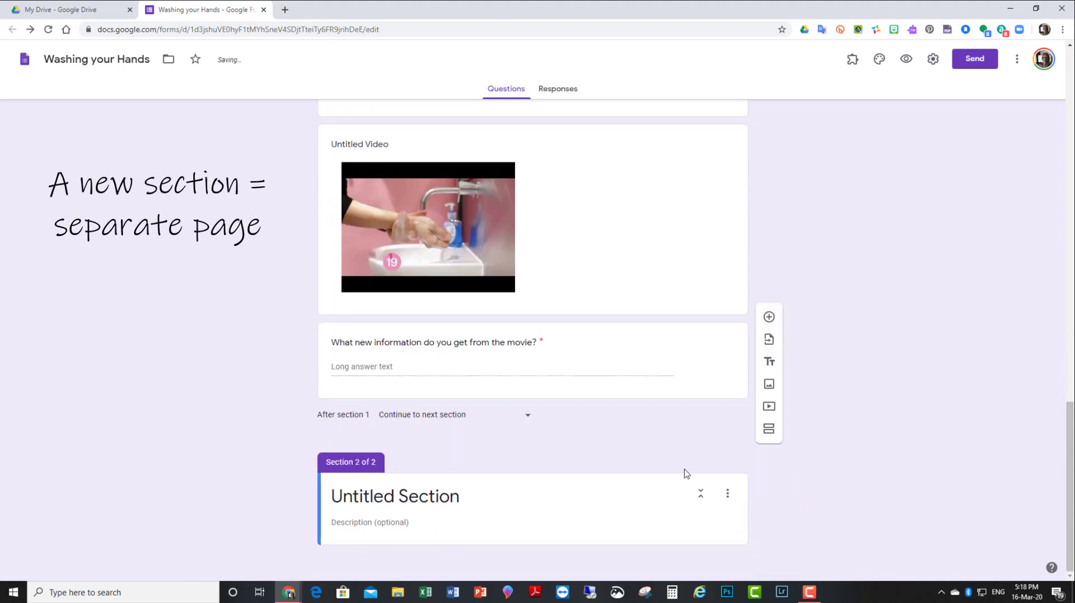
click(415, 503)
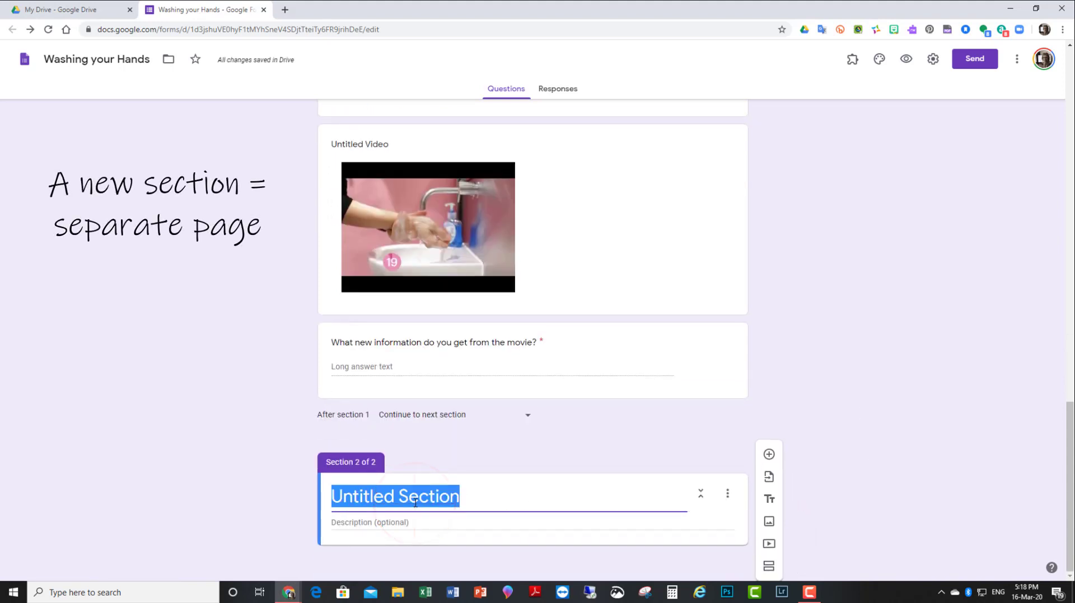
text(Bonus)
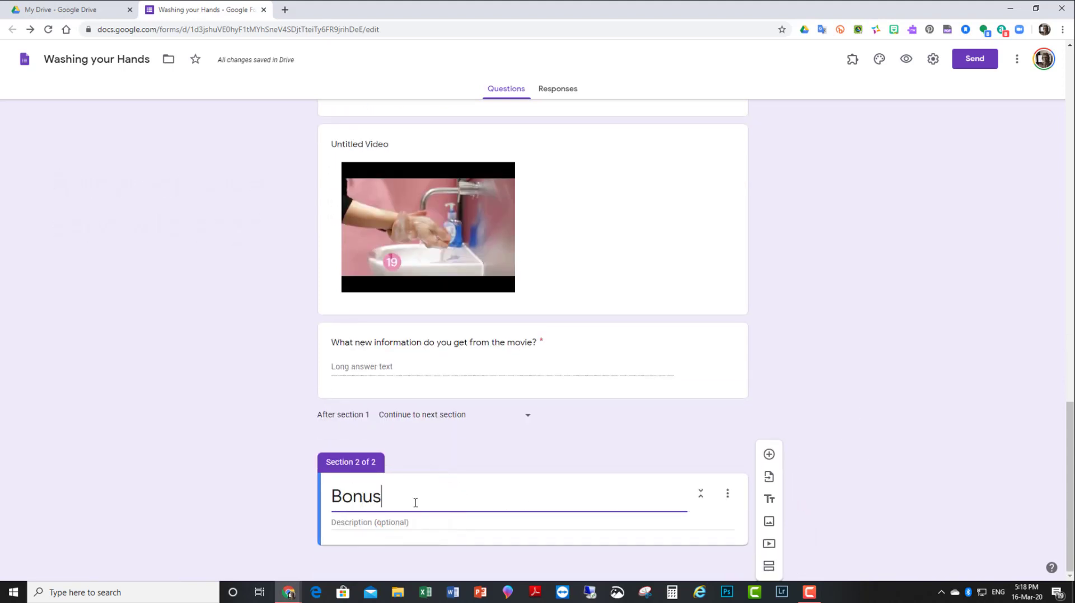
text( Question)
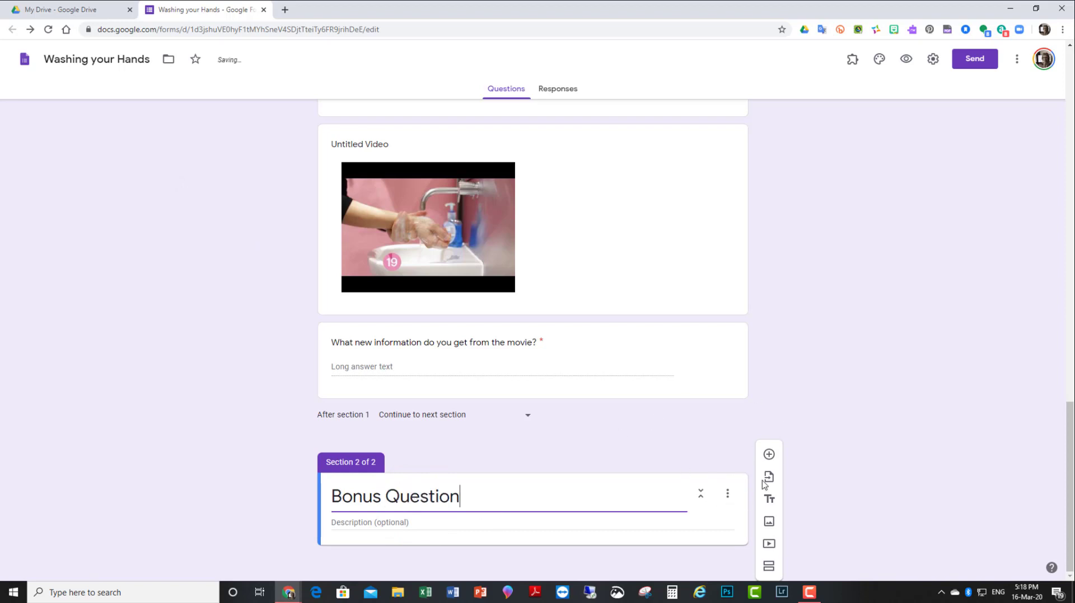
click(768, 455)
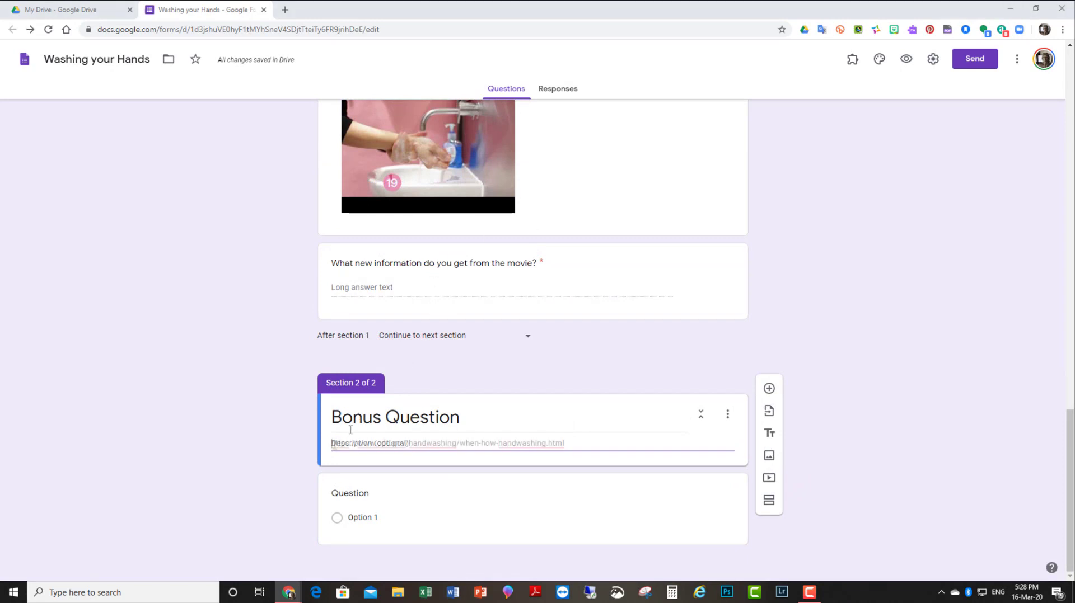
key(Return)
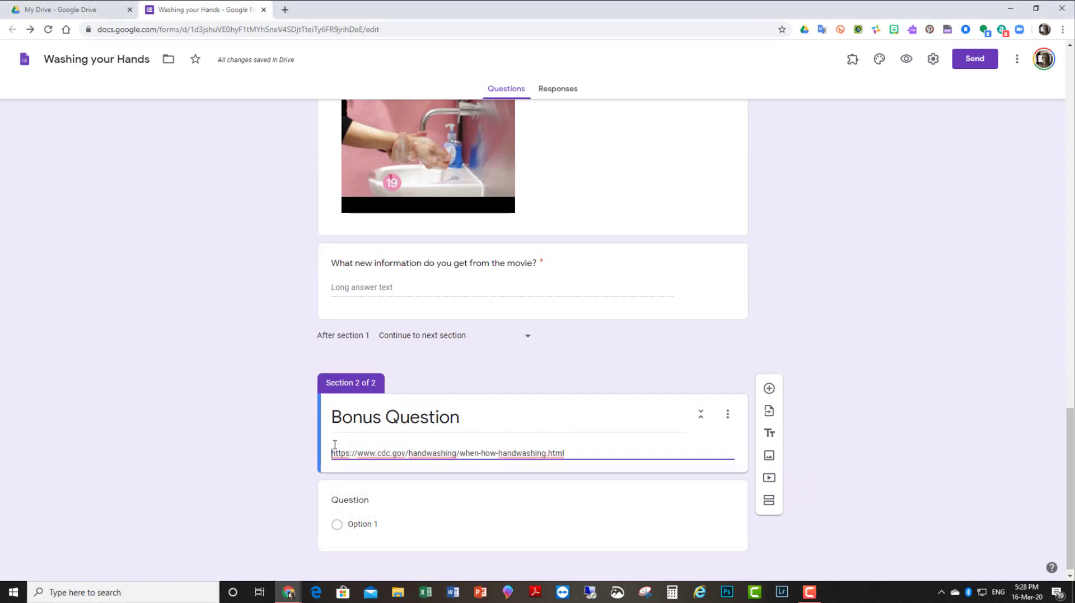
click(335, 444)
text(Read the information on this page and answer the questions below)
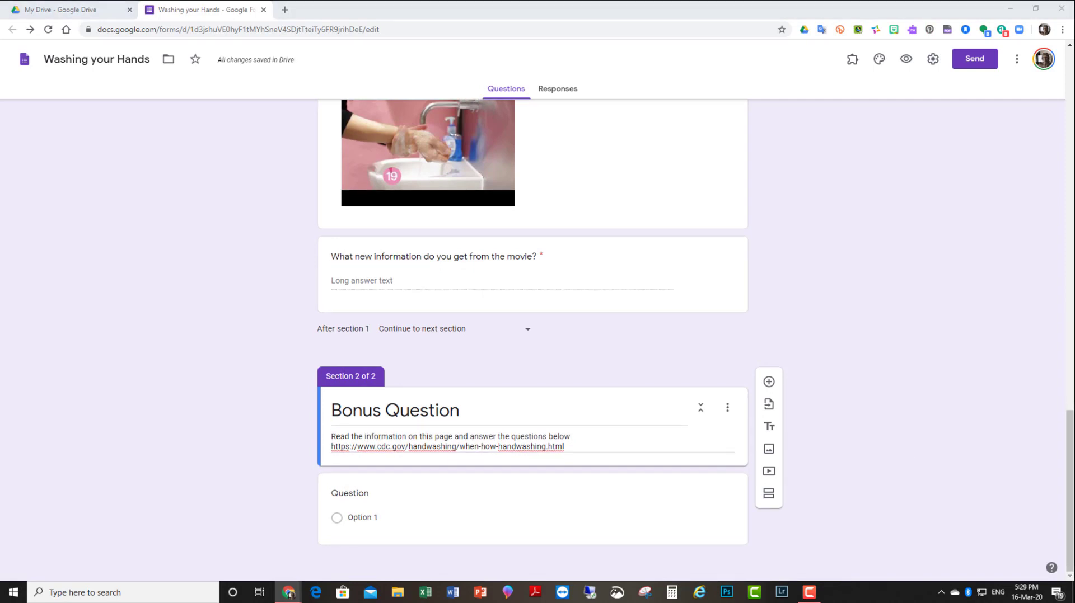
Word the blank question in the bonus section as "When you should wash your hands?".
drag(1074, 139, 1072, 79)
click(352, 499)
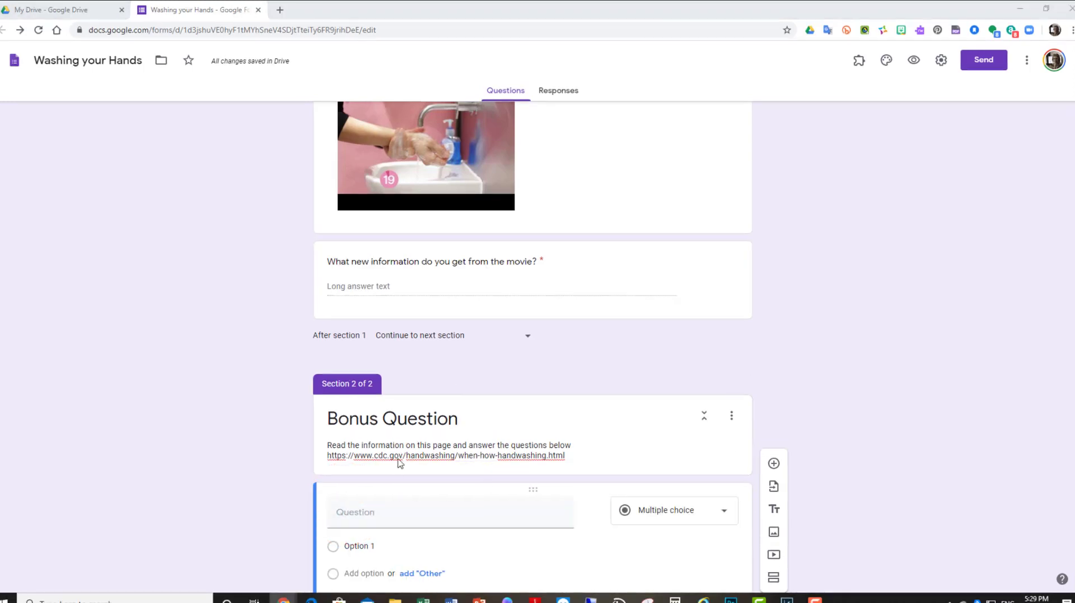
click(341, 519)
text(When you should wash your hands)
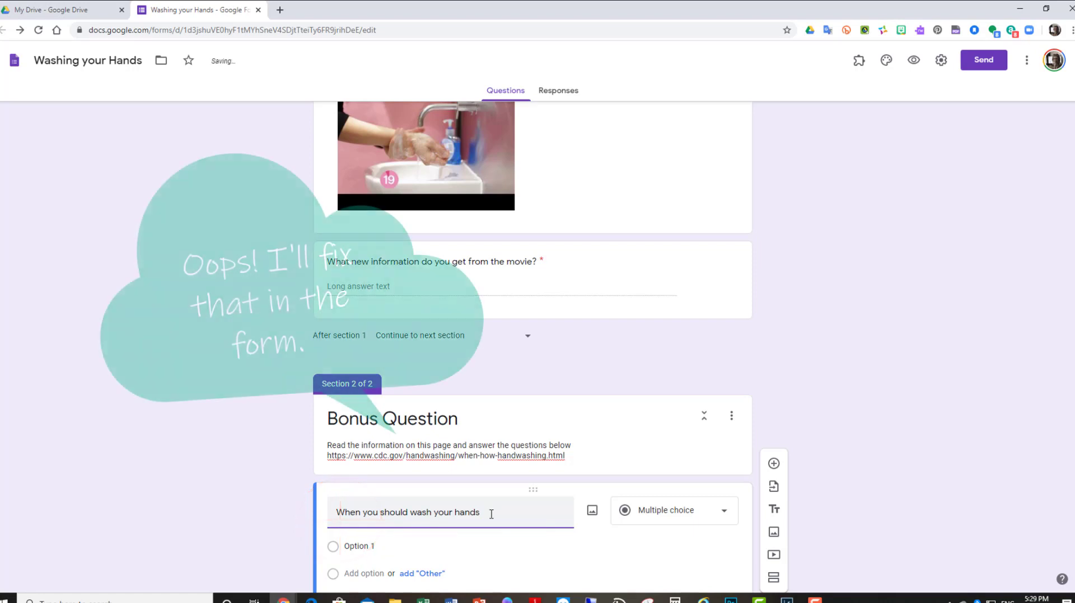
text(?)
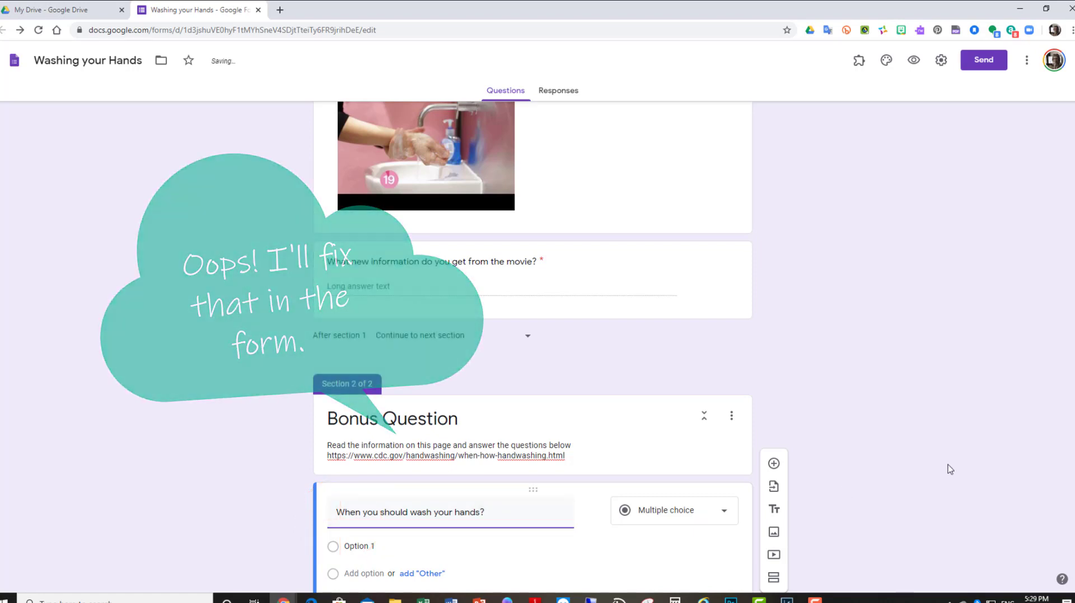
Make the bonus question a checkboxes question with nine options, from "When you make lunch" to "Before you get in the car".
scroll(950, 469, down, 1)
click(708, 439)
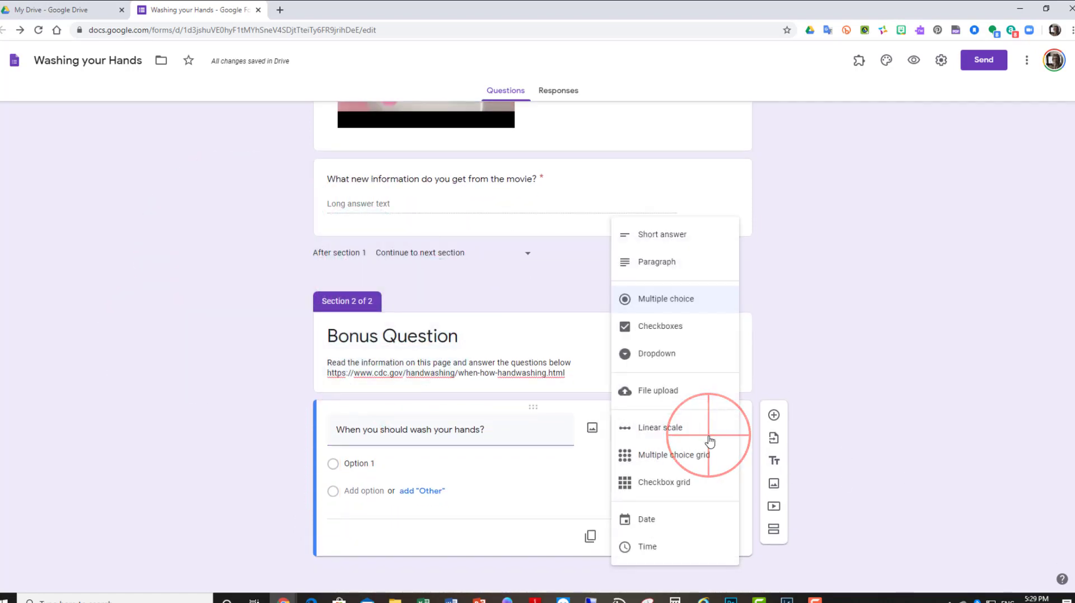
click(679, 328)
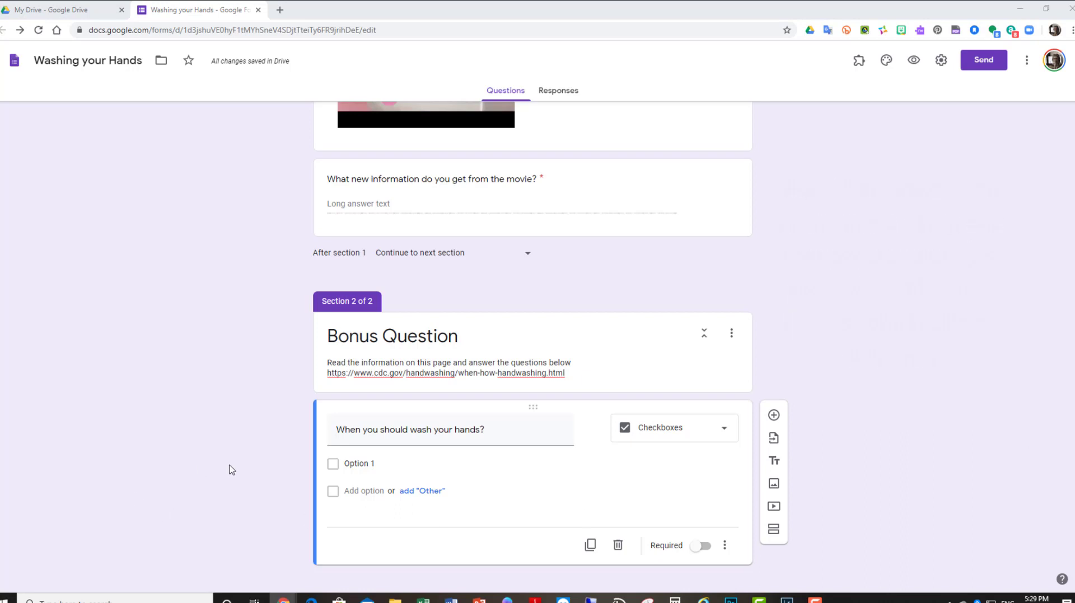
click(360, 464)
text(When you make lunch When you get home When you have touched something outside After caring for someone who is sick Before you get on the bus After you cough or sneeze Before you pet your dog After you eat dinner Before you get in the car)
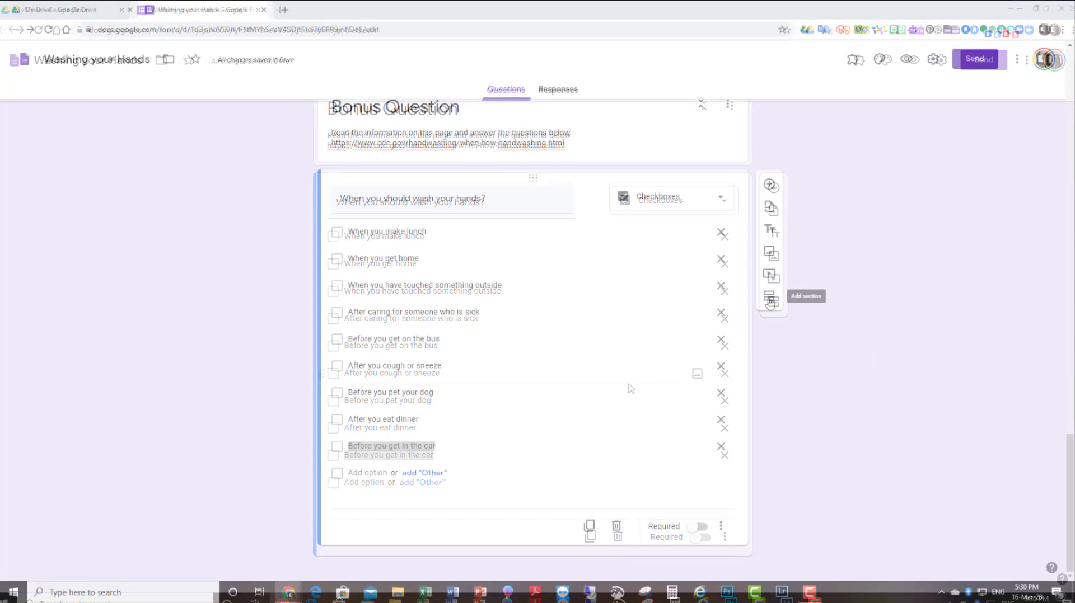
Add a new section after the bonus question and title it "Writing".
click(768, 300)
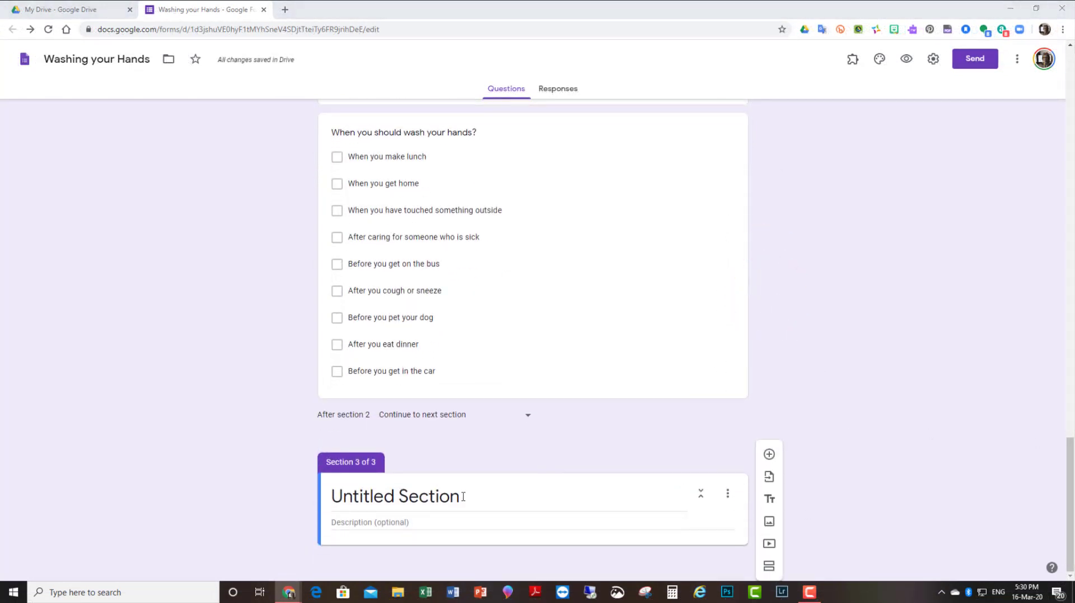
triple_click(458, 499)
text(Wri)
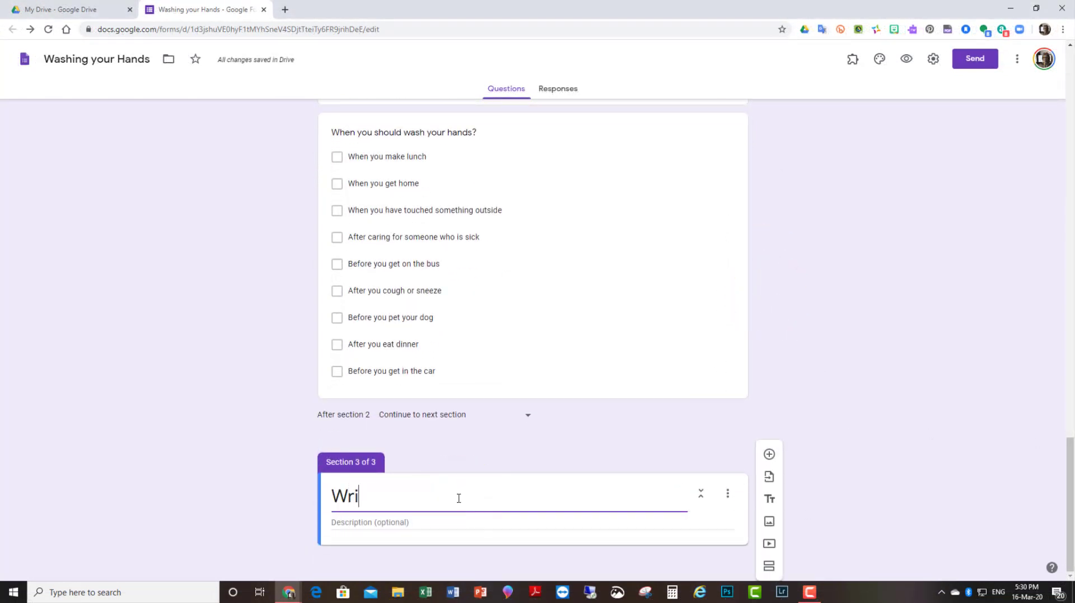
text(ting)
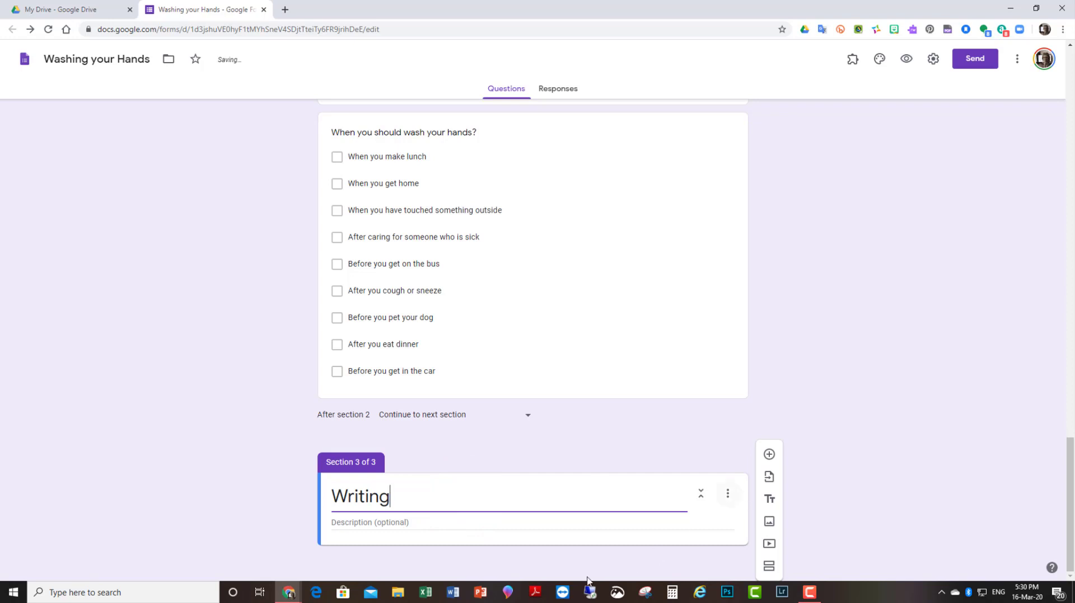
Add the paragraph question "Task 1: Describe when you wash your hands during the day, how many times, where and when (70-90 words)" to the Writing section.
click(768, 455)
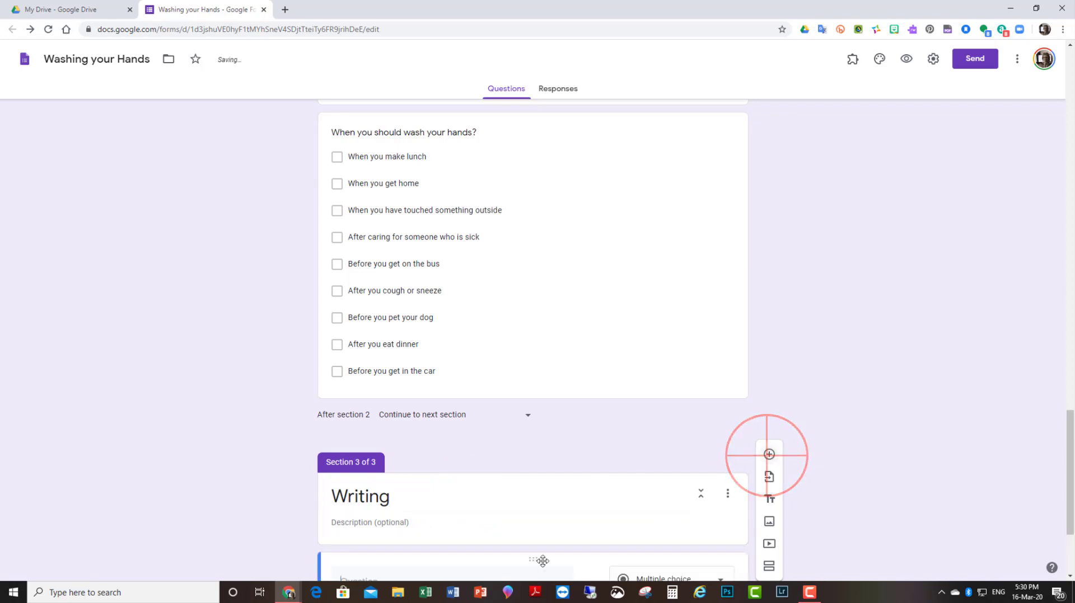
click(357, 424)
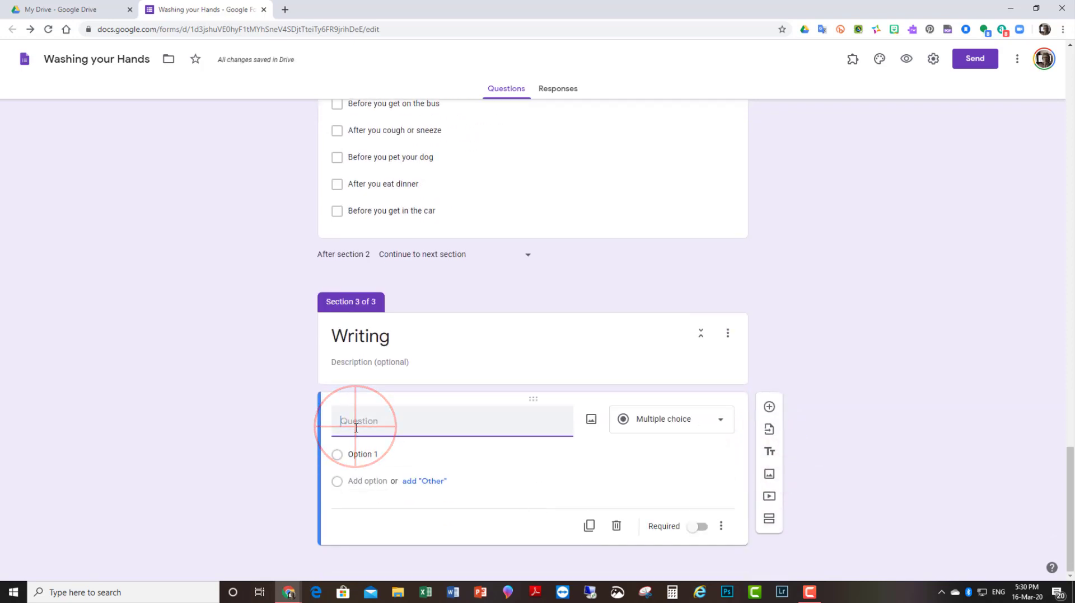
text(Task 1: Describe when you wash your hands during the day, how many times, where and when (70-90 words))
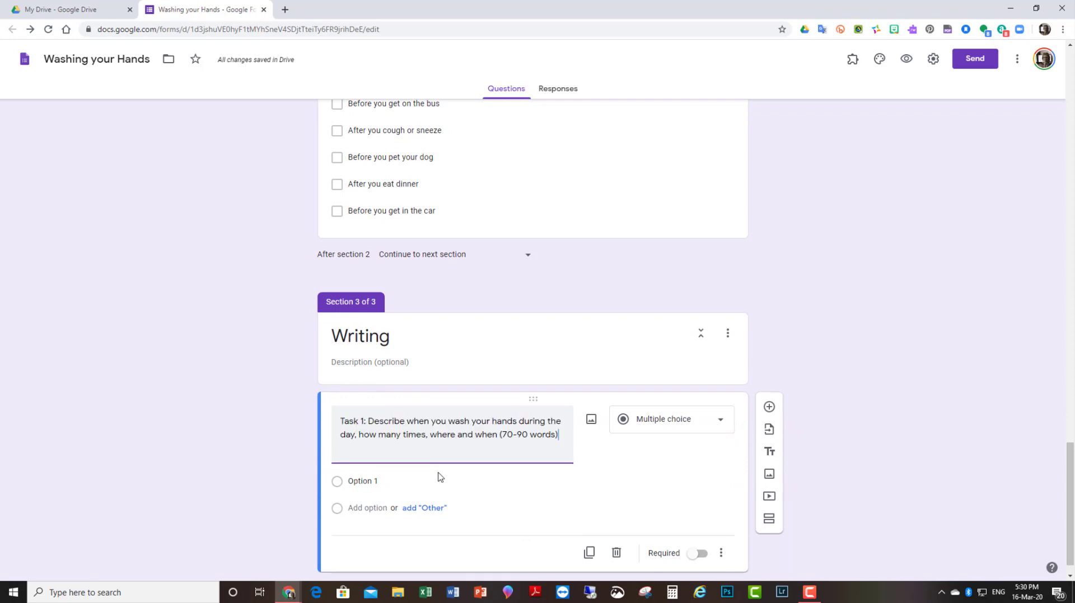
click(699, 427)
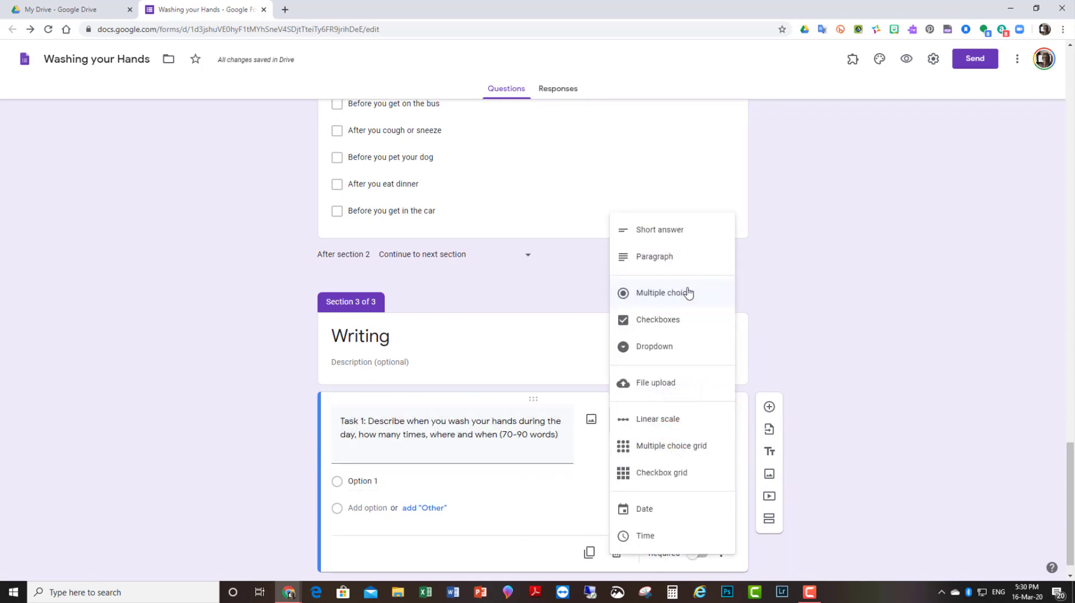
click(666, 257)
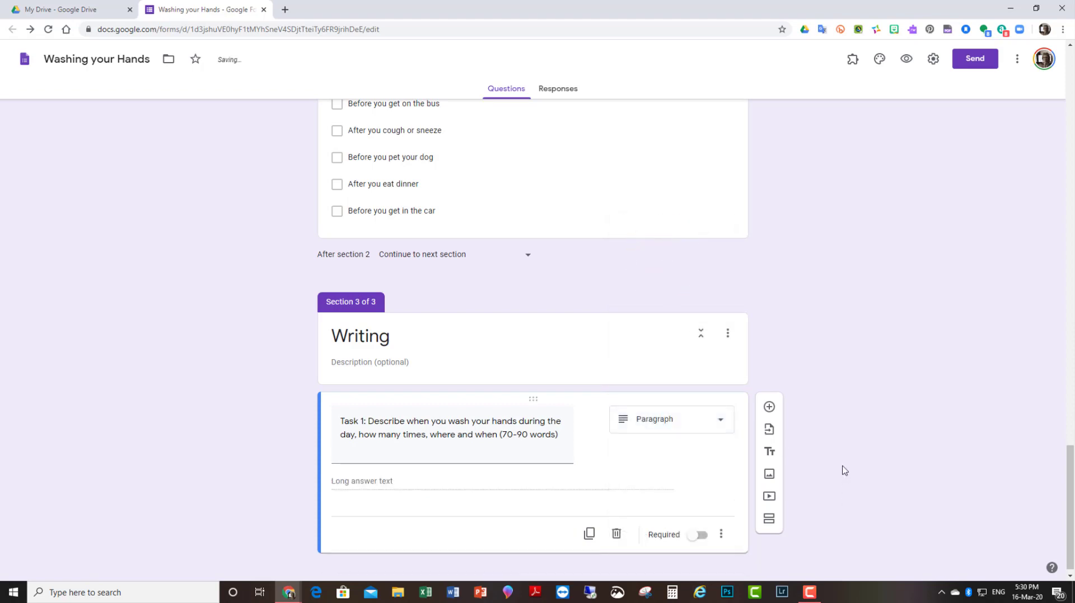
Change the question "What new information do you get from the movie?" to the Short answer type.
scroll(844, 470, up, 20)
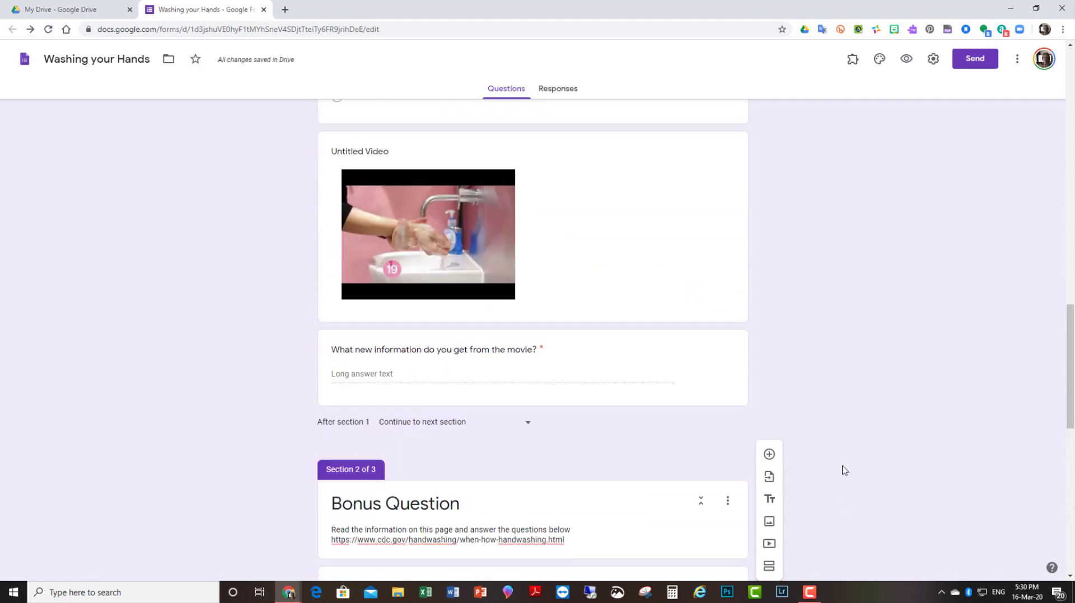
scroll(844, 470, up, 10)
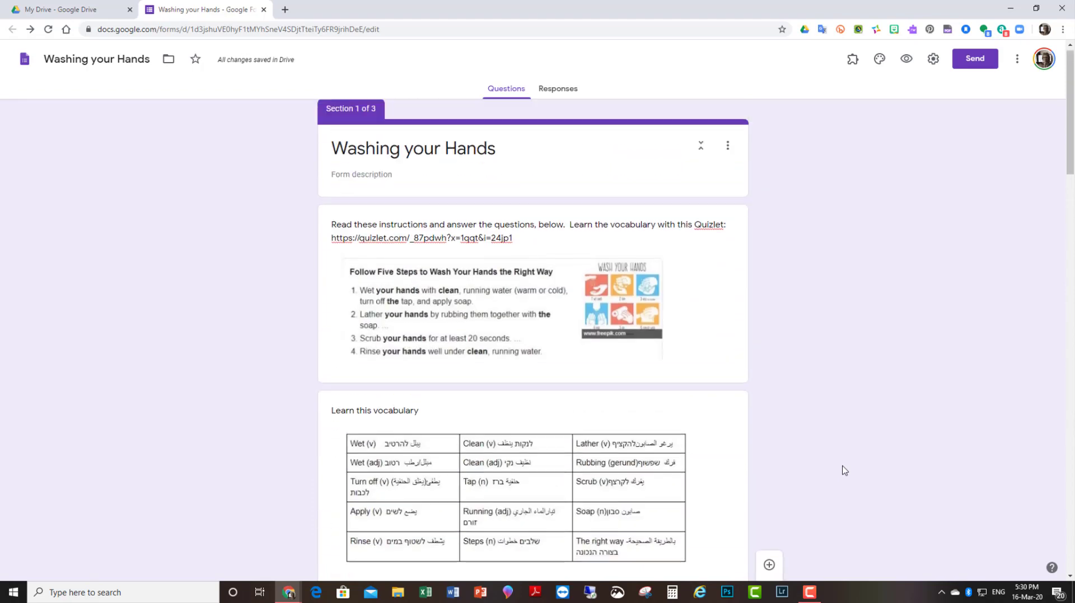
scroll(844, 470, down, 7)
scroll(844, 469, down, 10)
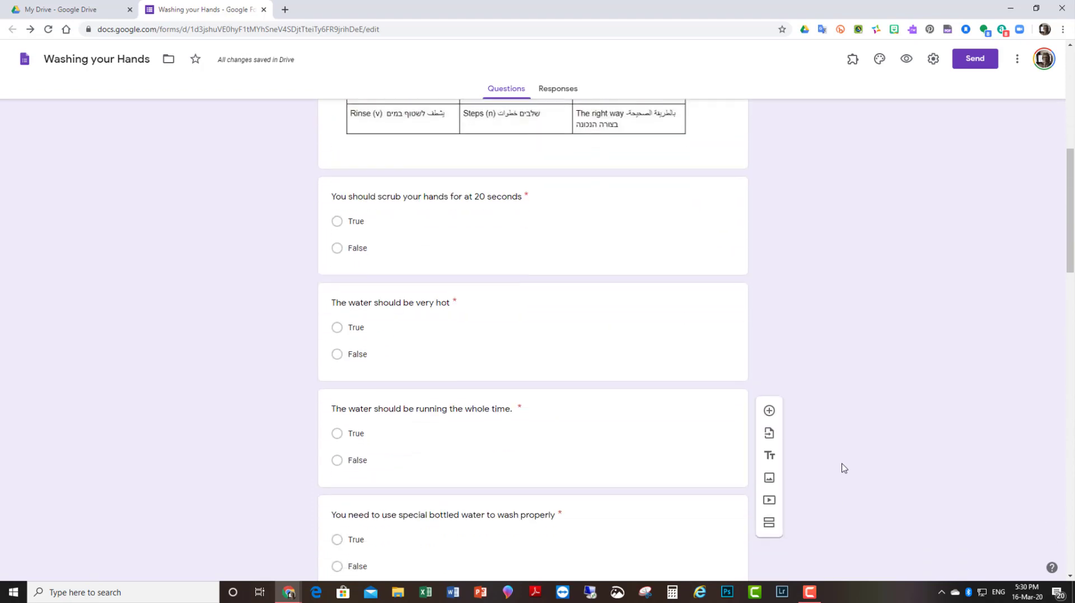
scroll(844, 469, down, 2)
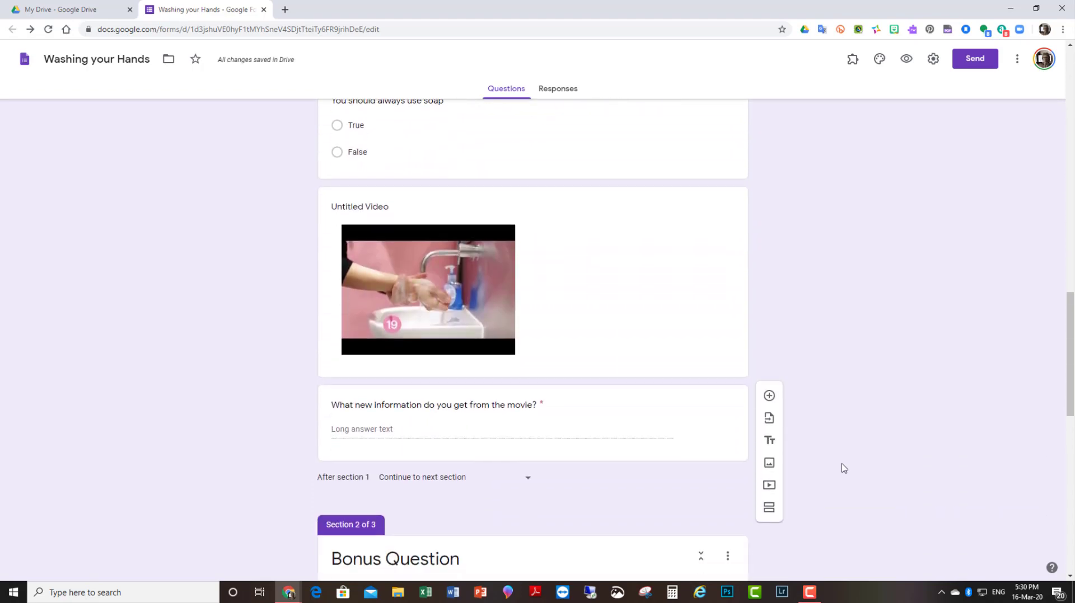
click(529, 439)
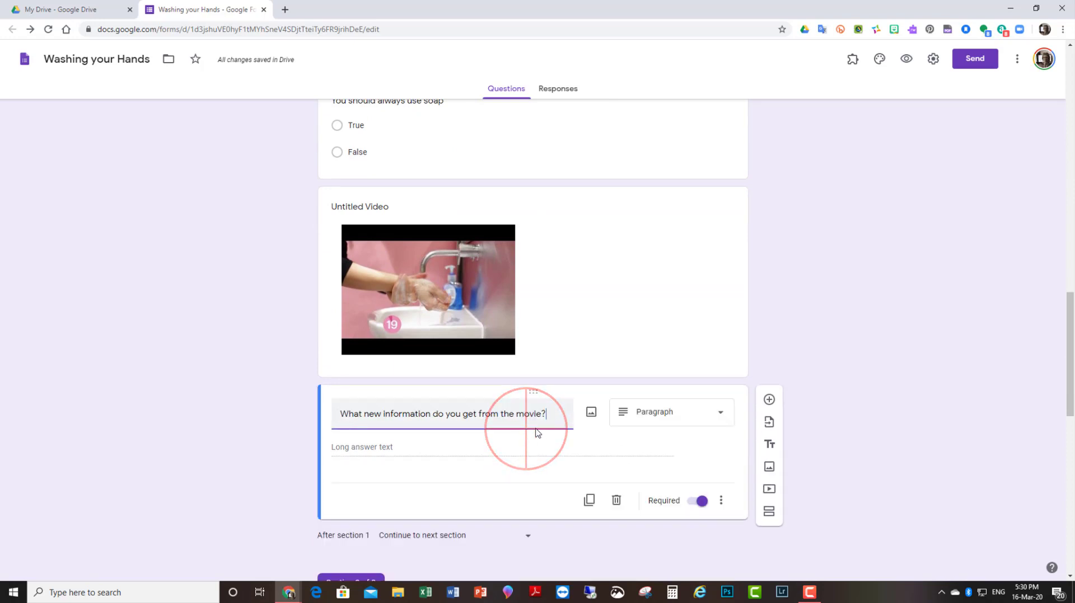
click(692, 421)
click(658, 221)
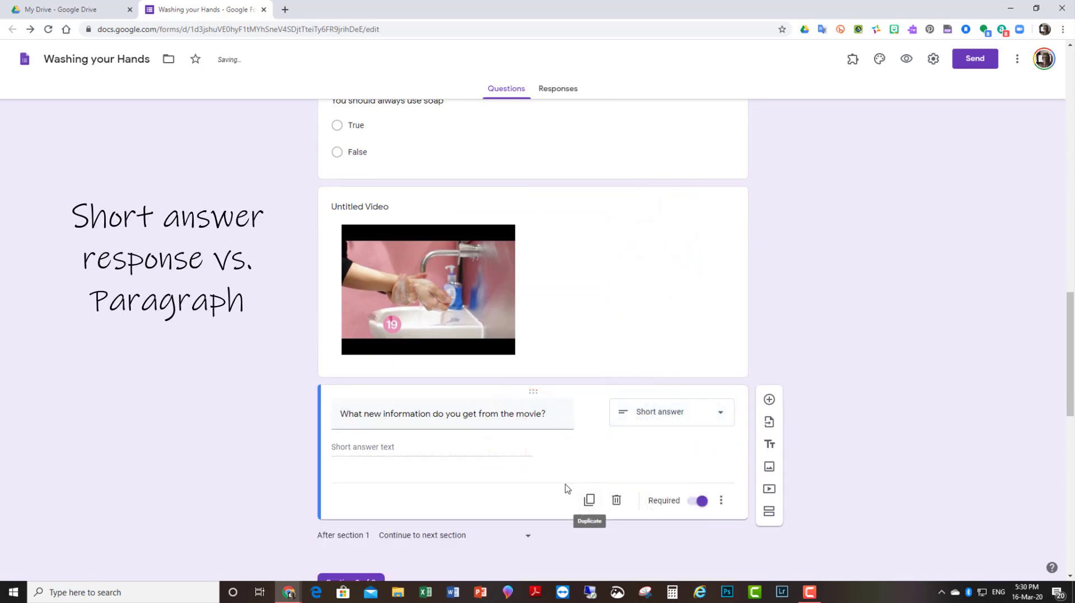
Add a final section titled "Film yourself", described as "Task 2: Film yourself washing your hands with your instructions in English. Share on the class whatsapp group".
scroll(566, 491, down, 4)
scroll(566, 489, down, 8)
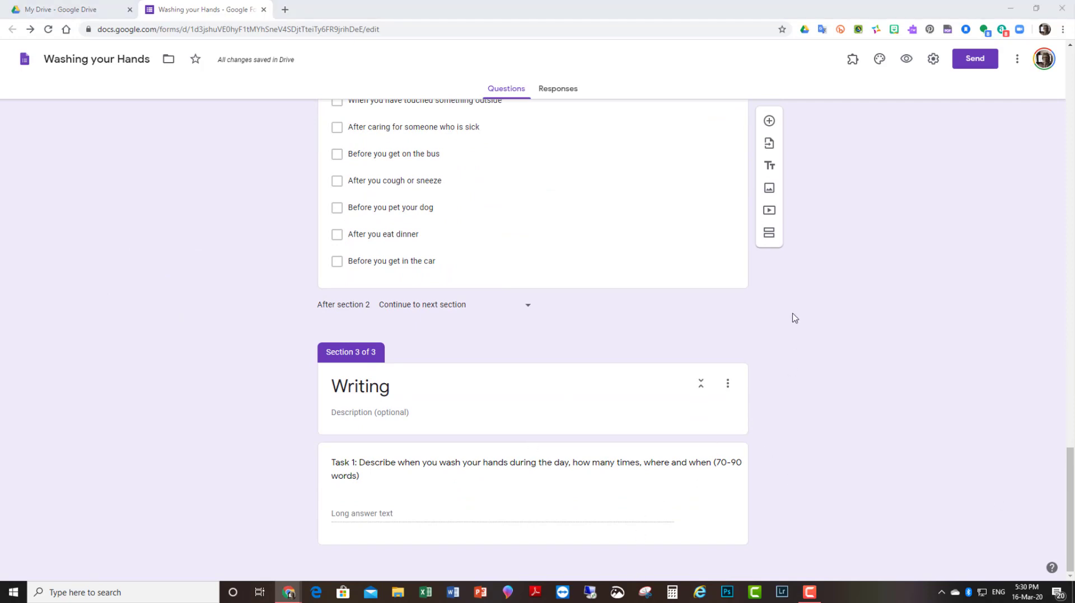
click(768, 121)
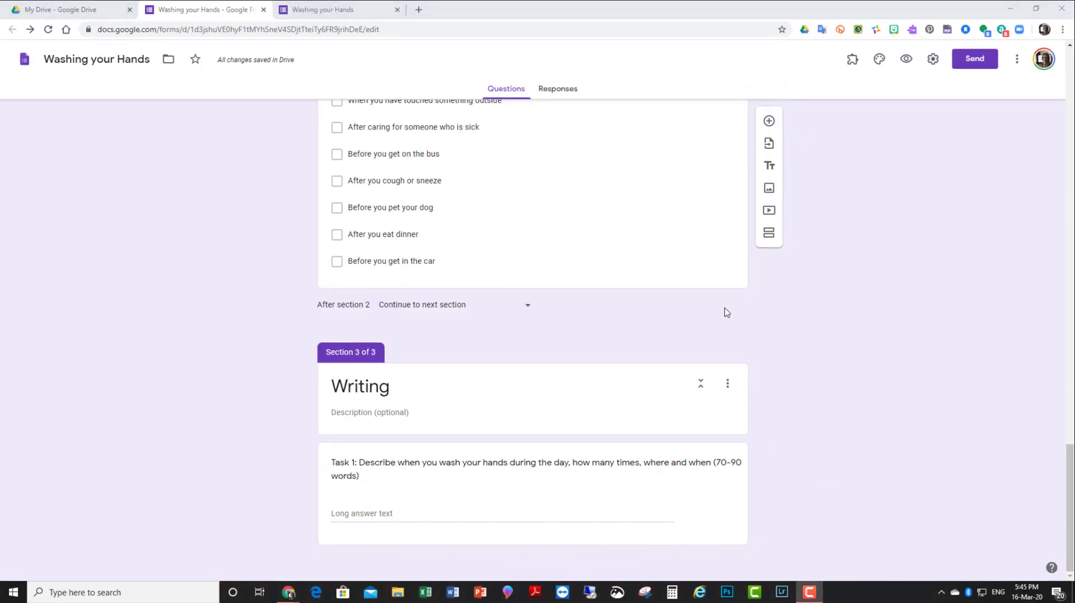
click(504, 532)
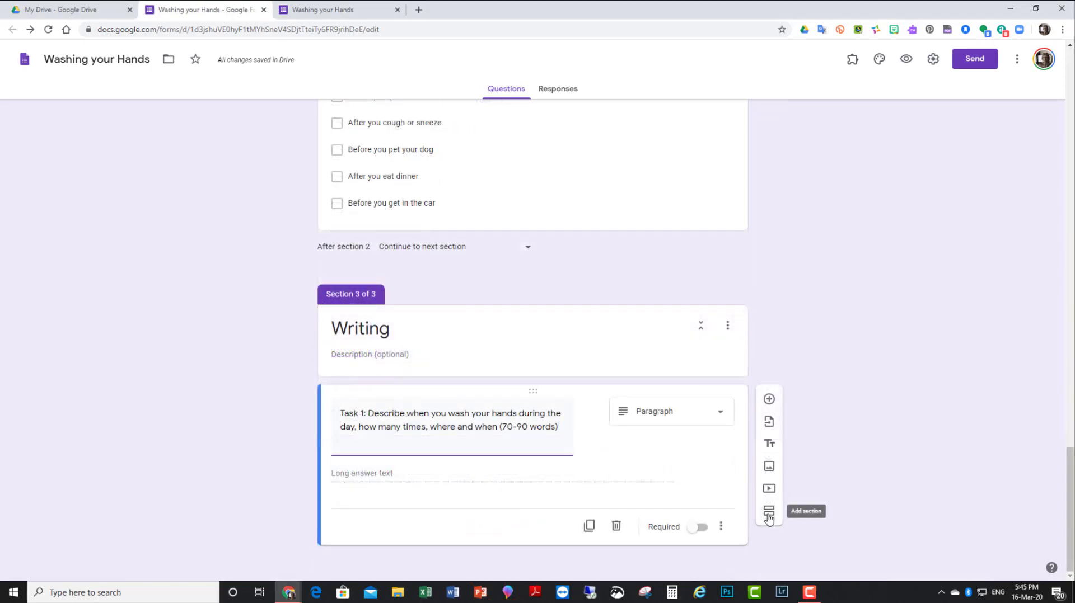
click(768, 511)
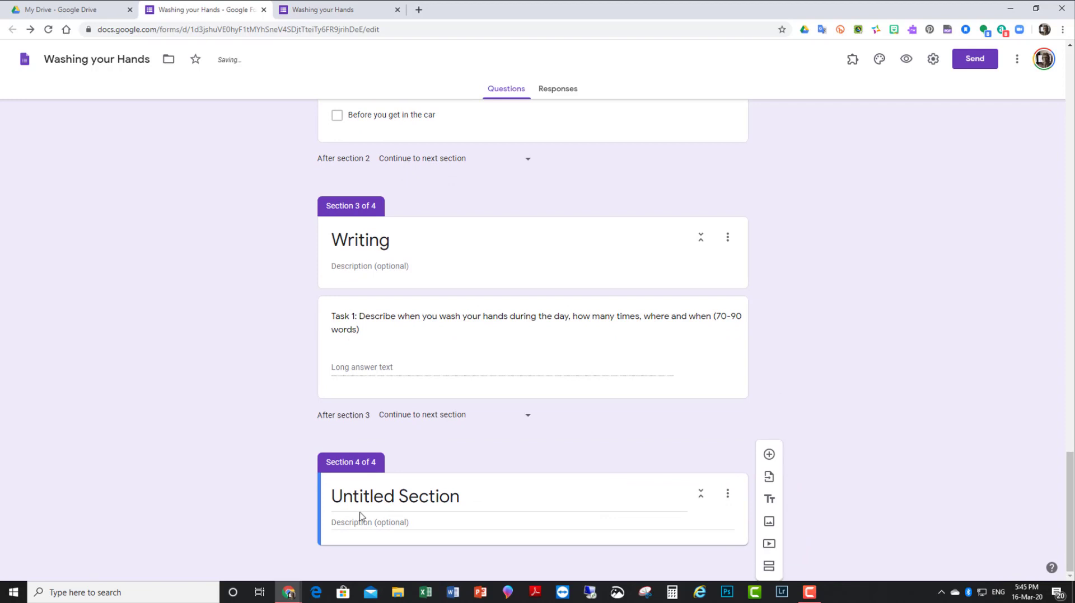
click(343, 498)
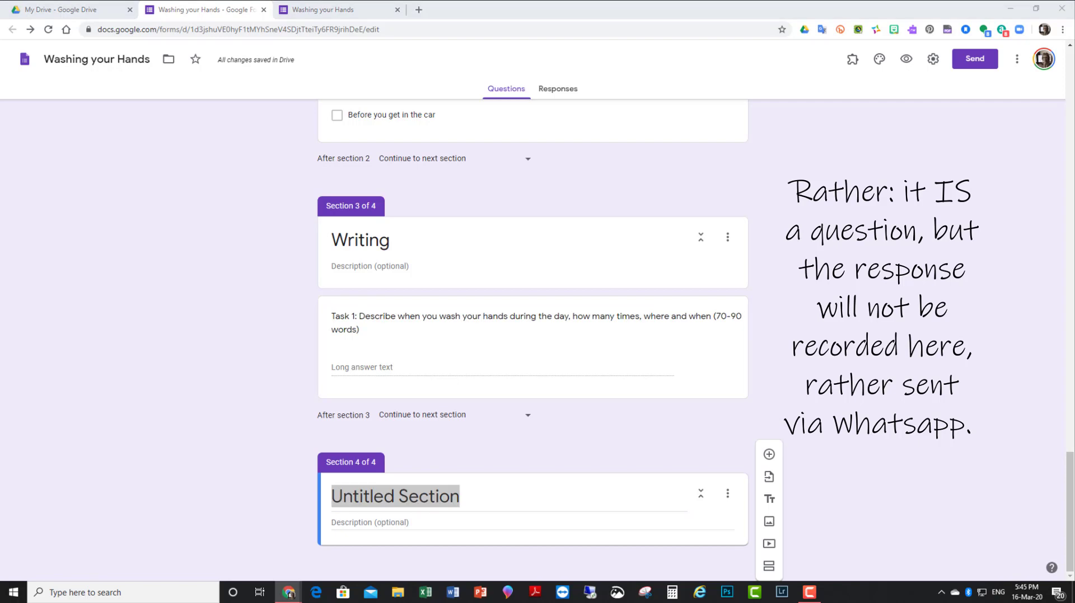
click(350, 497)
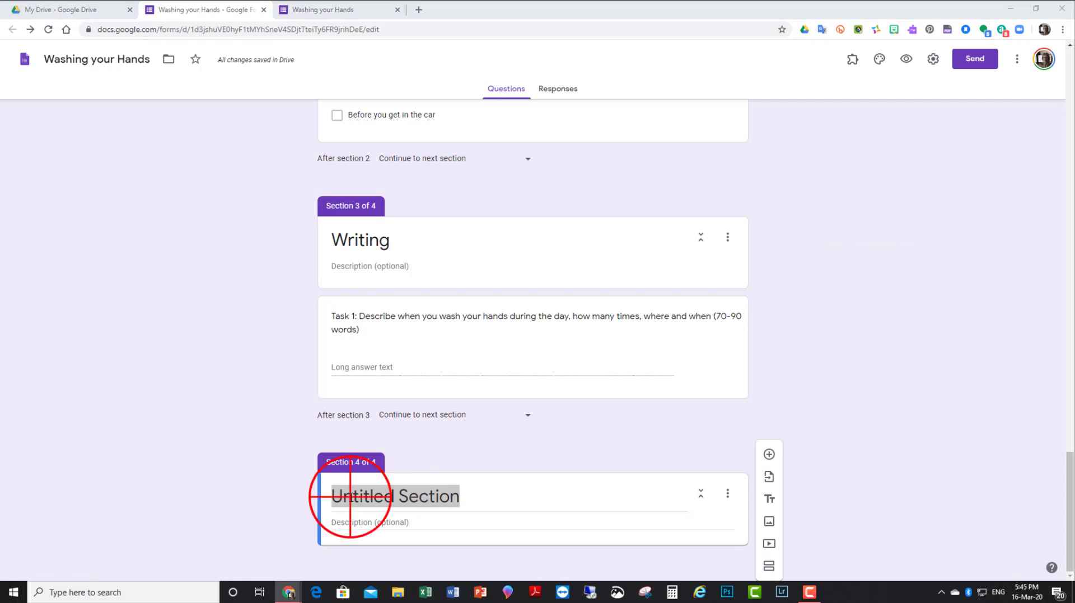
text(Film )
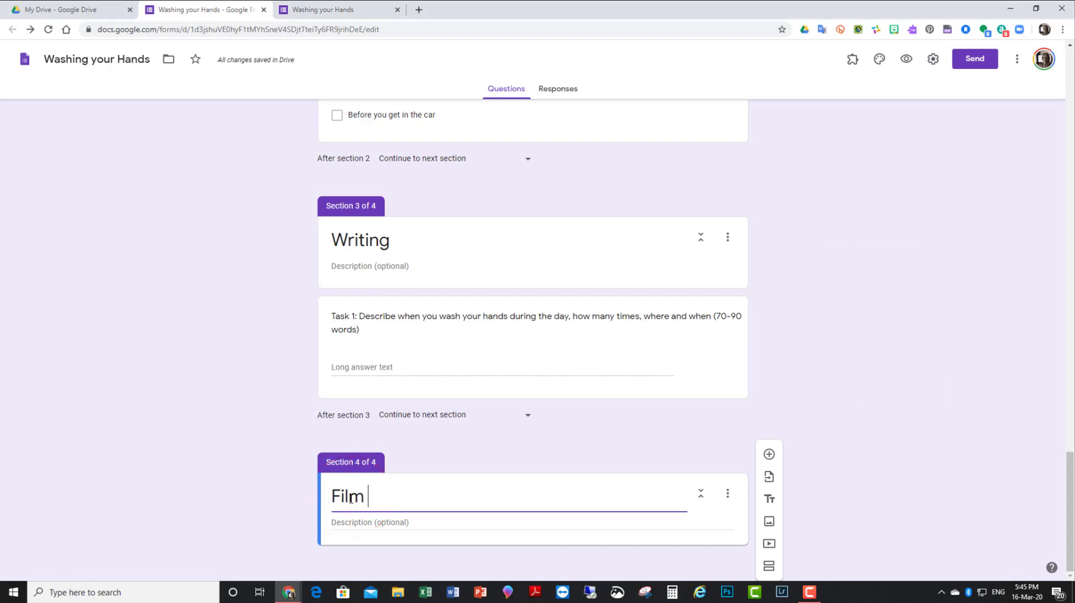
text(yourself)
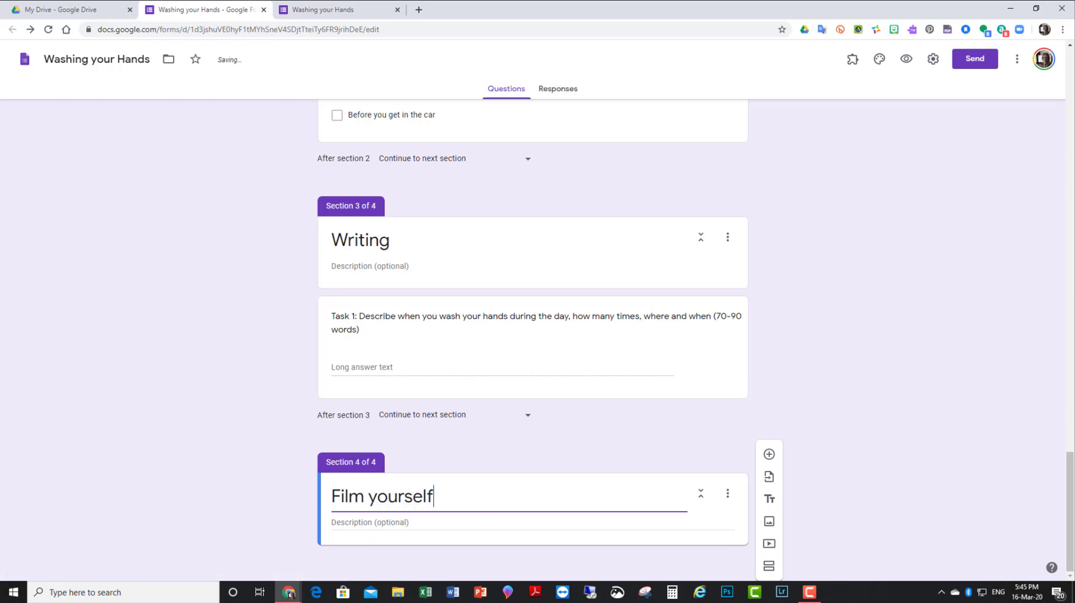
click(363, 523)
text(Task 2: Film yourself washing your hands with your instructions in English.  Share on the class whatsapp group)
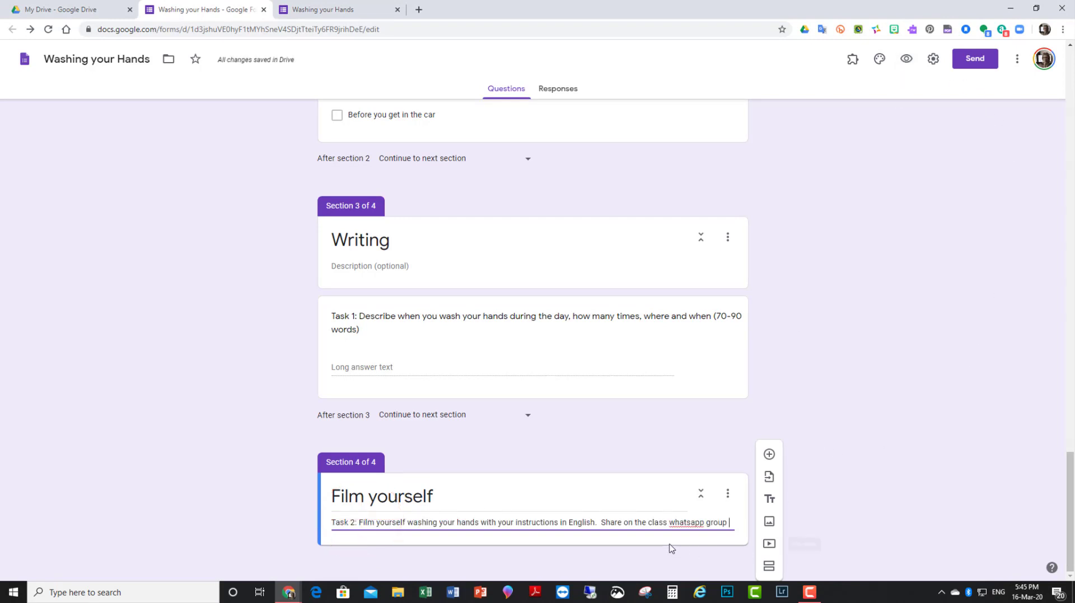
Preview the form, test its Quizlet link by flipping and advancing through a few flashcards, and close the Quizlet page.
click(907, 59)
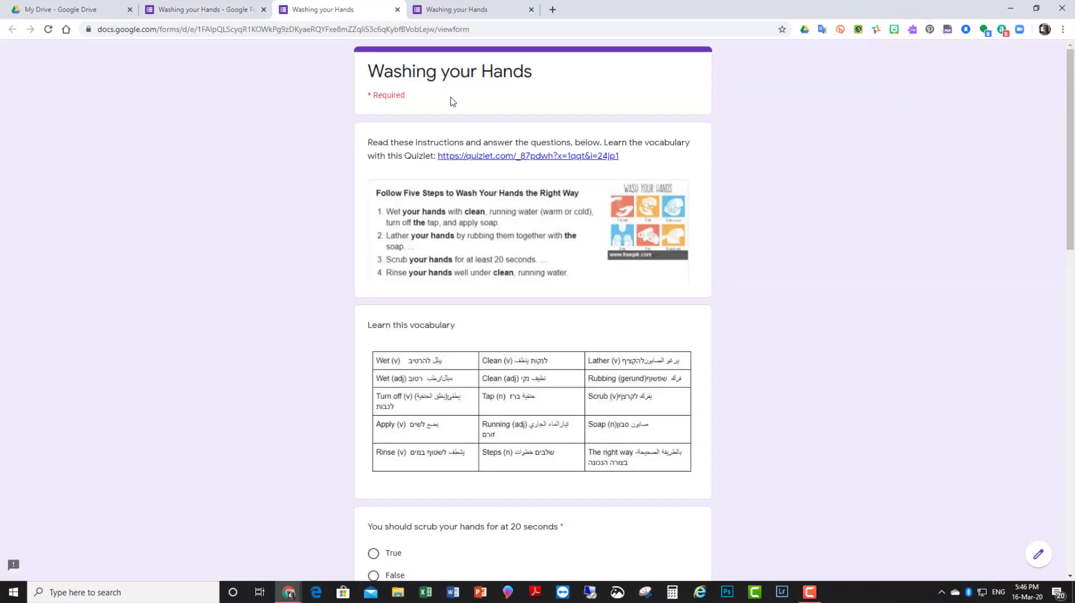
click(510, 161)
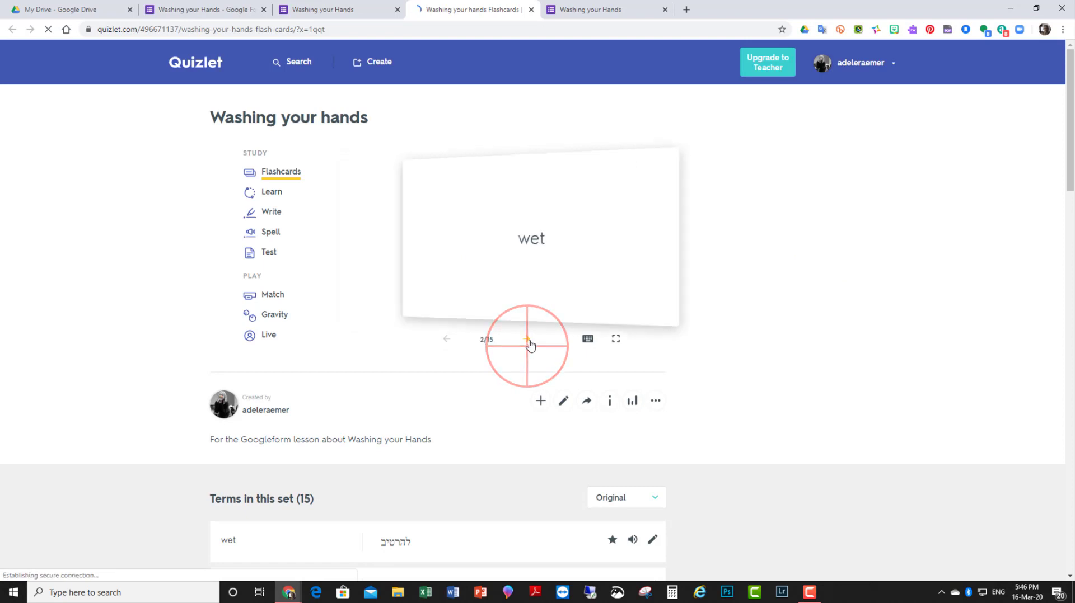
click(475, 253)
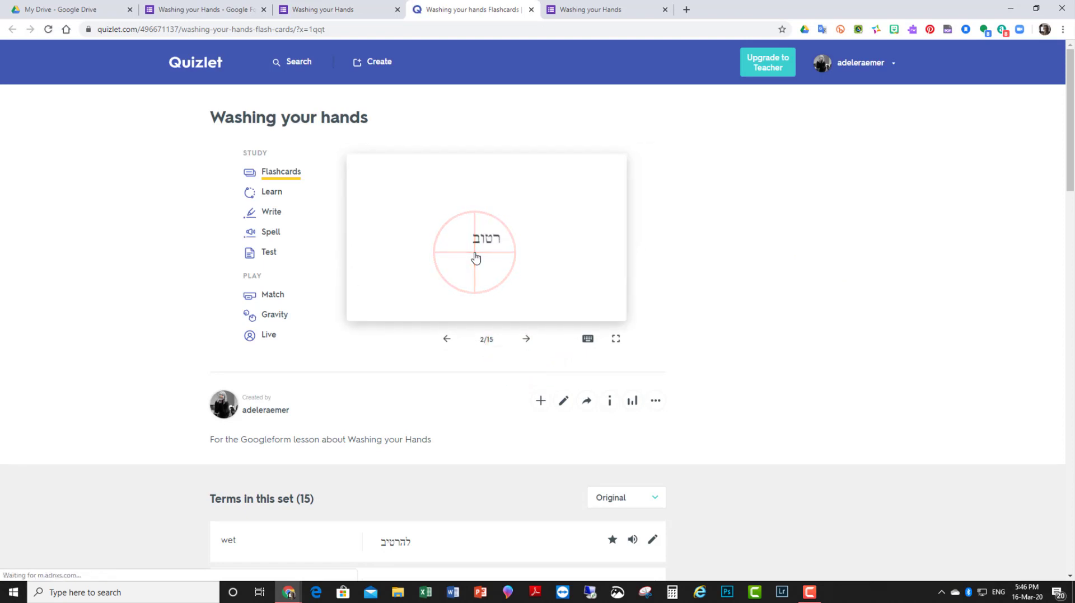
click(476, 256)
click(527, 338)
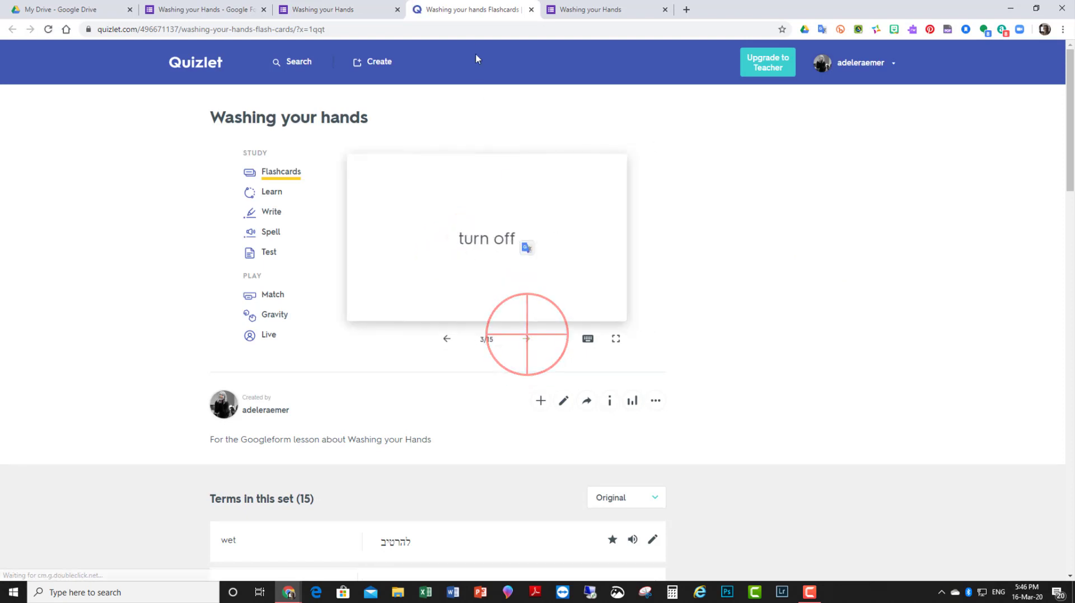
click(534, 16)
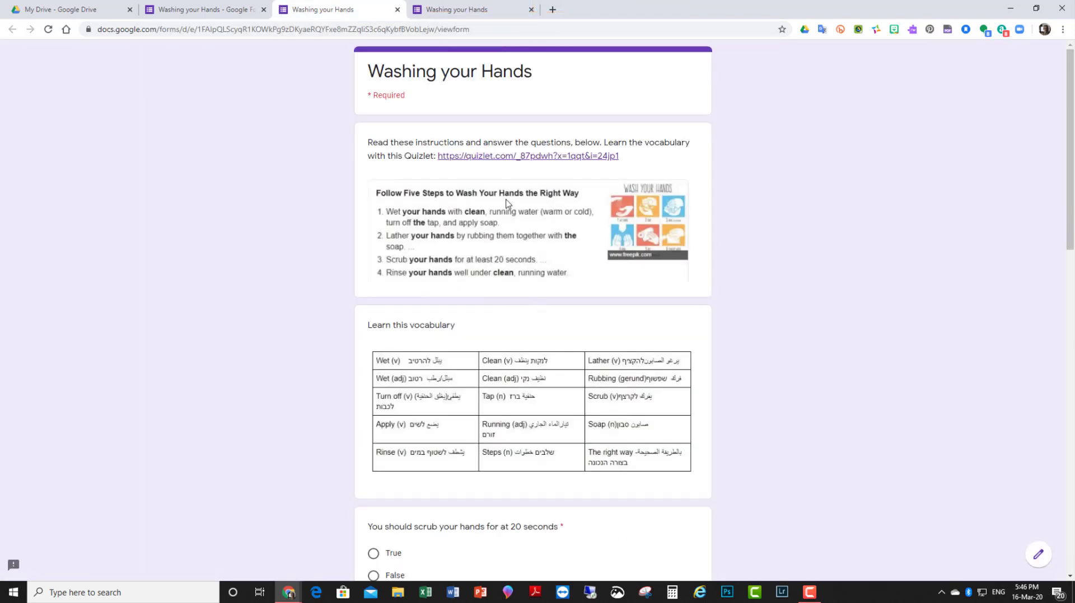
Answer True to all six true/false questions in the form preview, from scrubbing for 20 seconds to always using soap.
scroll(507, 203, down, 2)
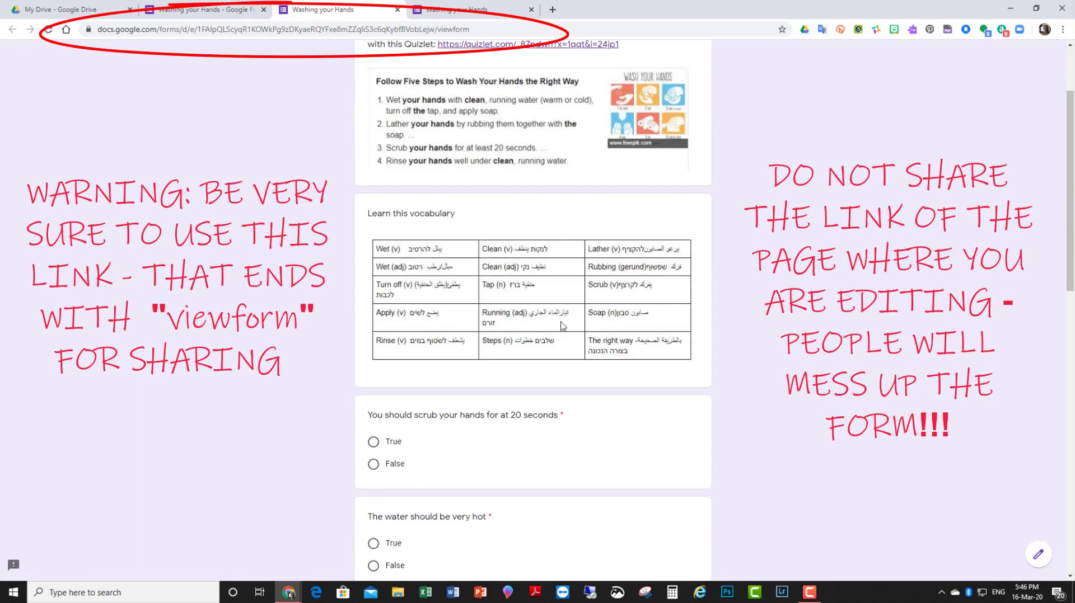
scroll(553, 286, up, 2)
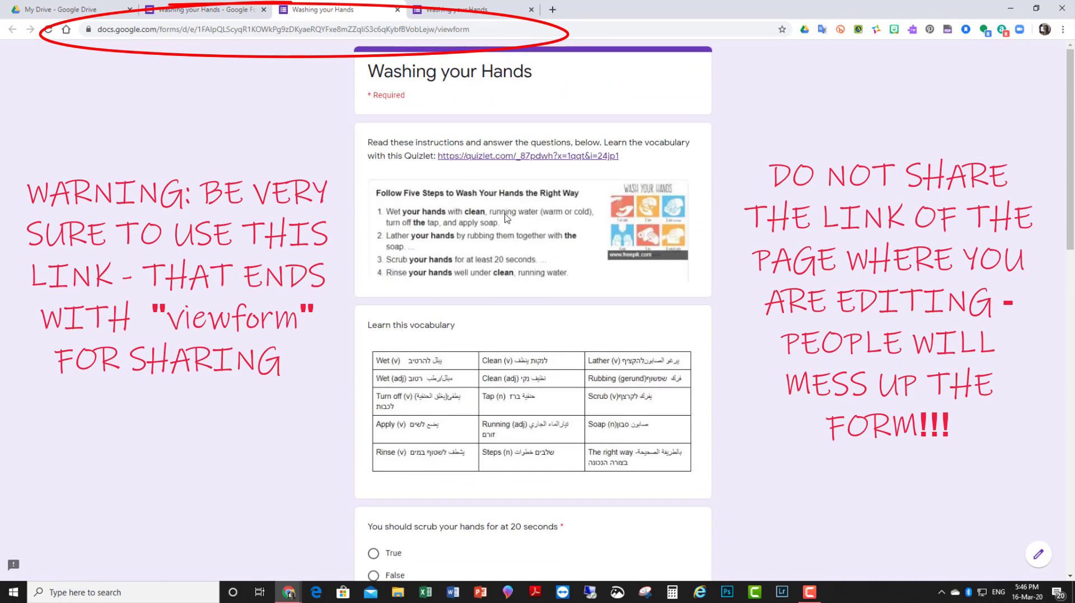
scroll(506, 384, down, 1)
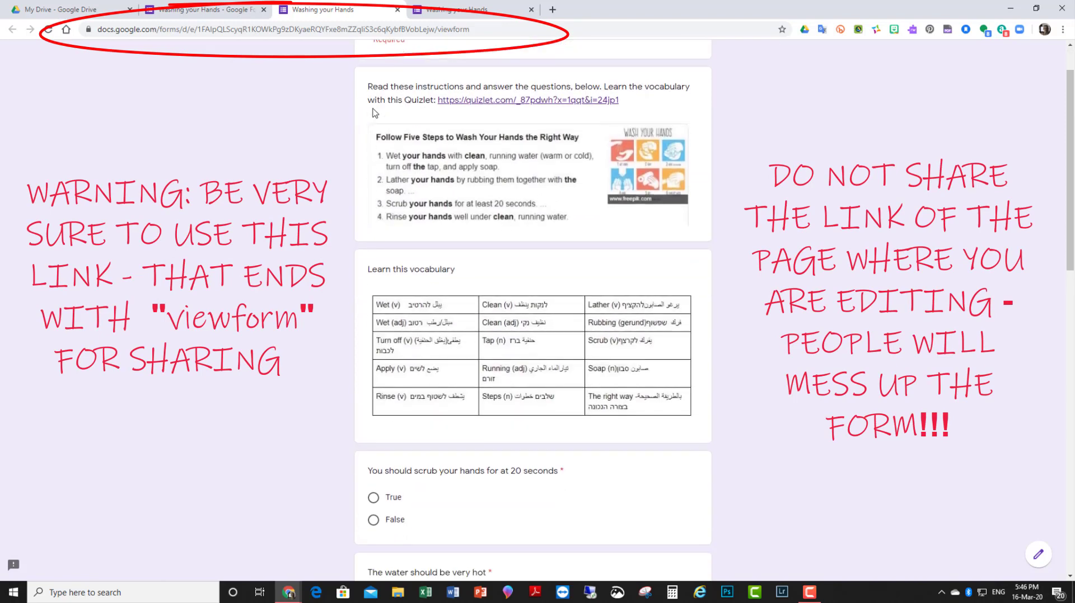
scroll(502, 266, down, 3)
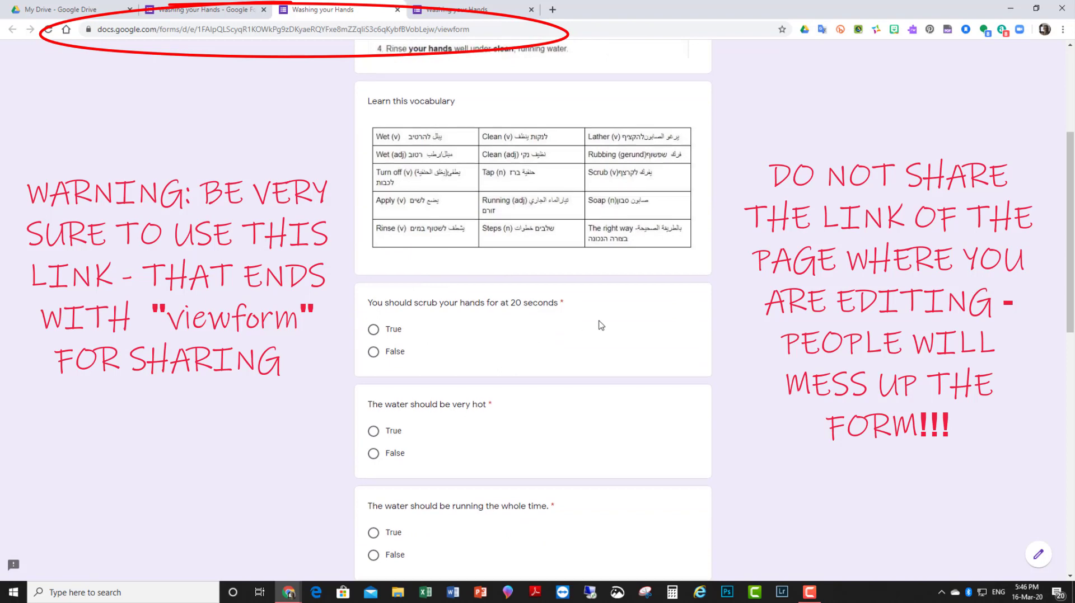
scroll(396, 306, down, 1)
click(374, 277)
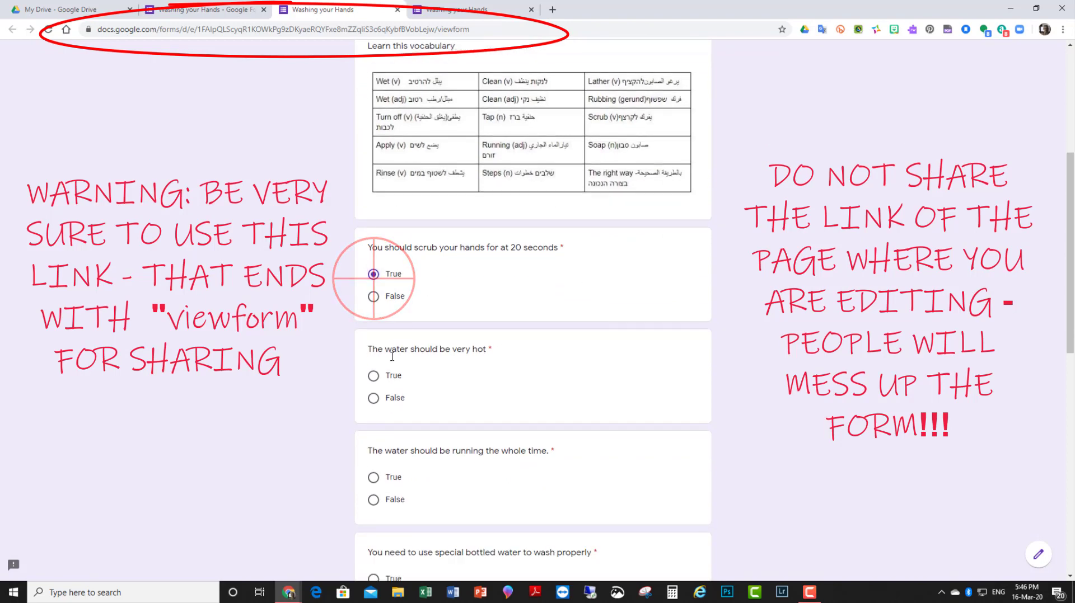
click(372, 383)
scroll(467, 379, down, 3)
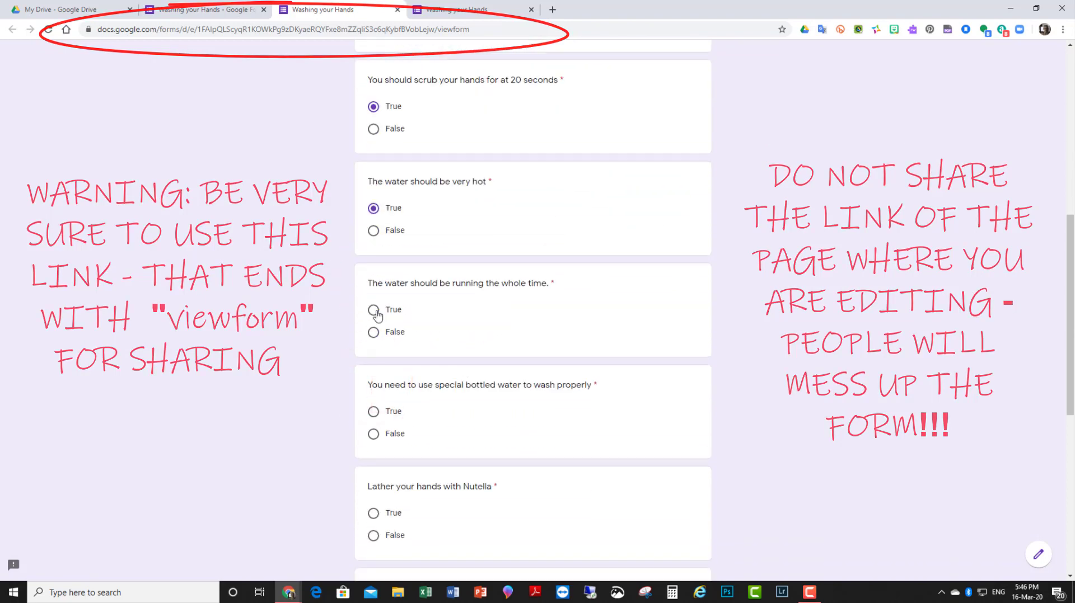
click(374, 309)
click(372, 412)
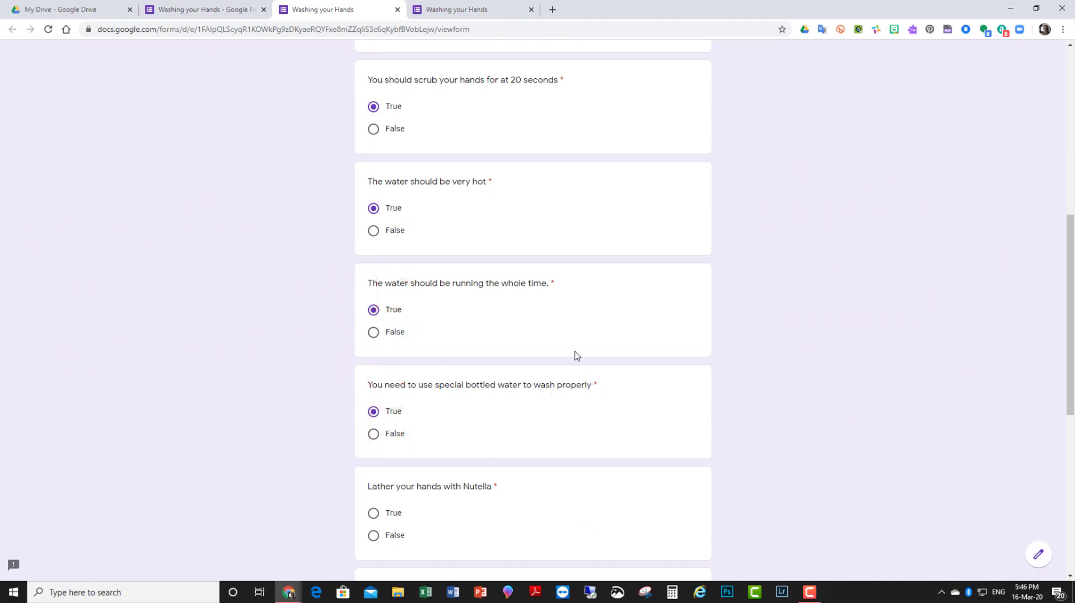
scroll(548, 325, down, 3)
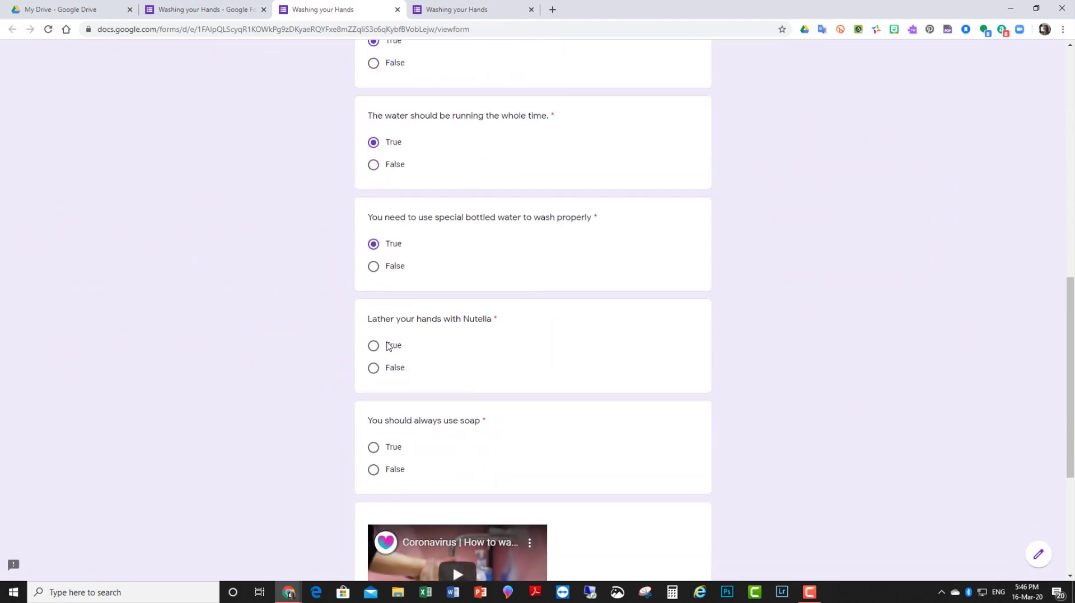
click(373, 345)
click(373, 447)
Briefly play and pause the embedded video, answer its question with ";ldkfg;ldfkg;dflgk" and continue to the Bonus Question section.
scroll(541, 428, down, 4)
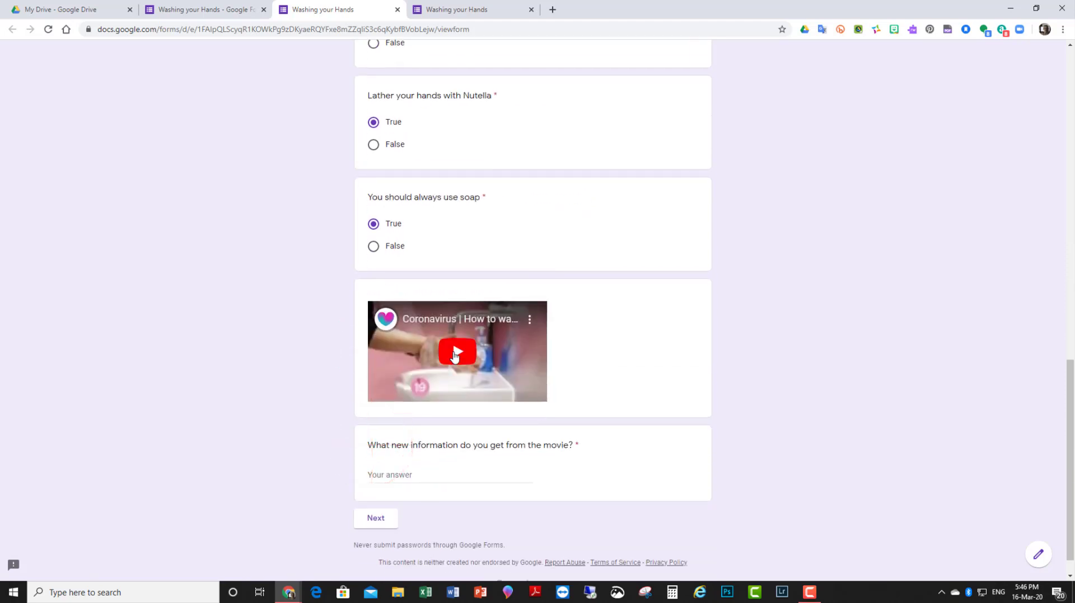
click(454, 352)
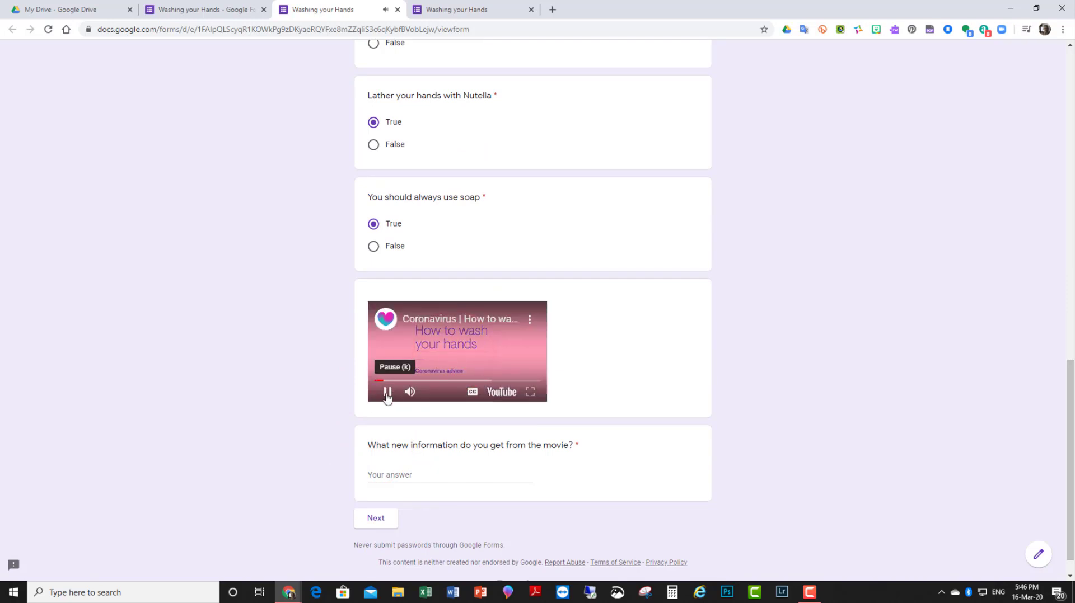
click(386, 391)
click(400, 474)
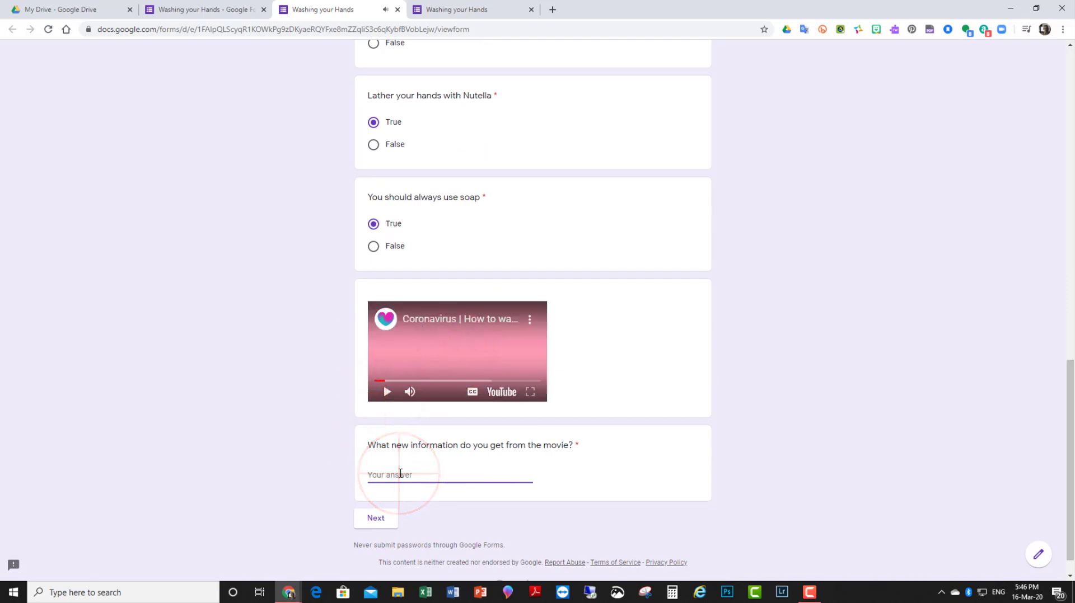
text(;ldkfg;ldfkg;dflgk)
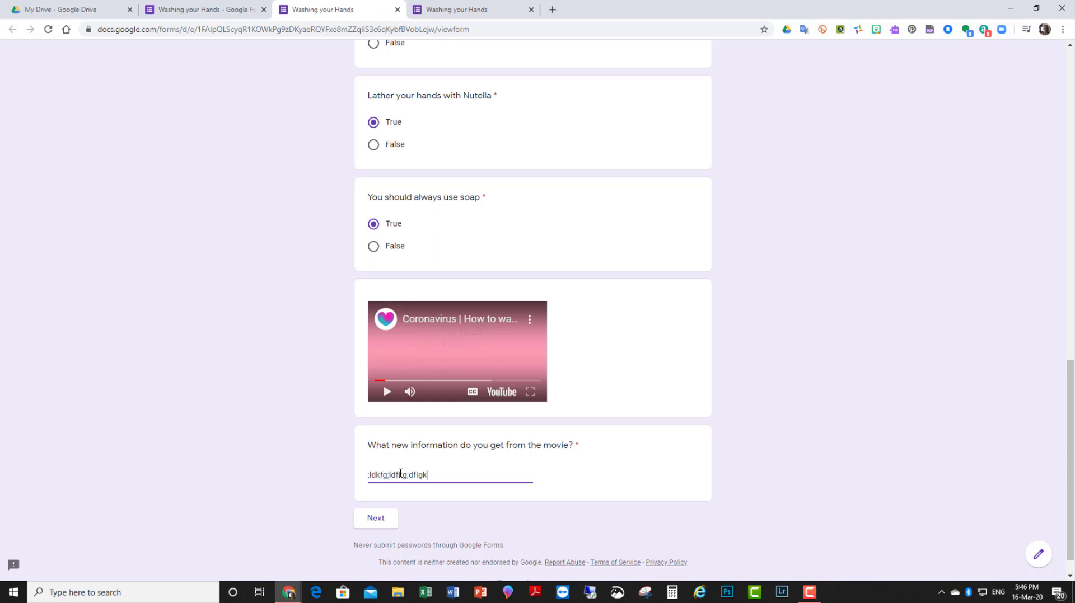
click(385, 518)
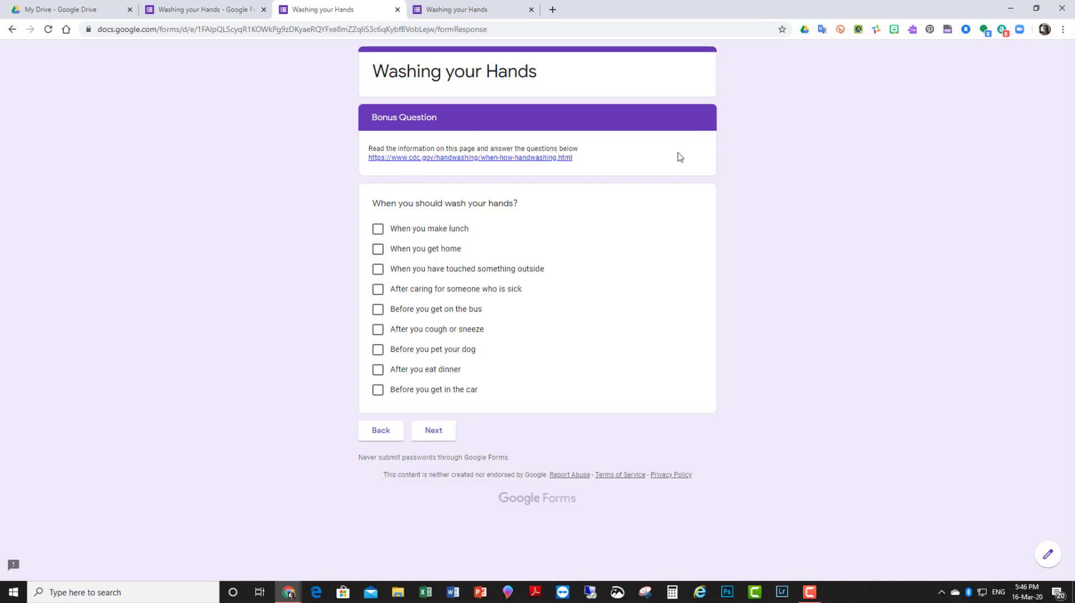
Select "When you make lunch", "After caring for someone who is sick" and "Before you pet your dog", and continue to the Writing section.
click(379, 230)
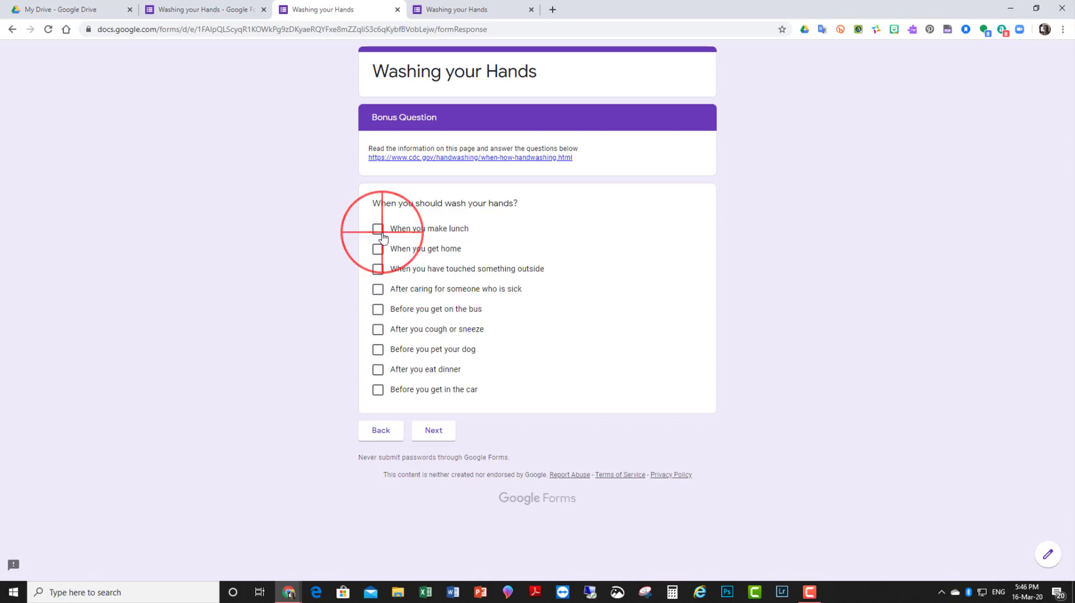
click(377, 289)
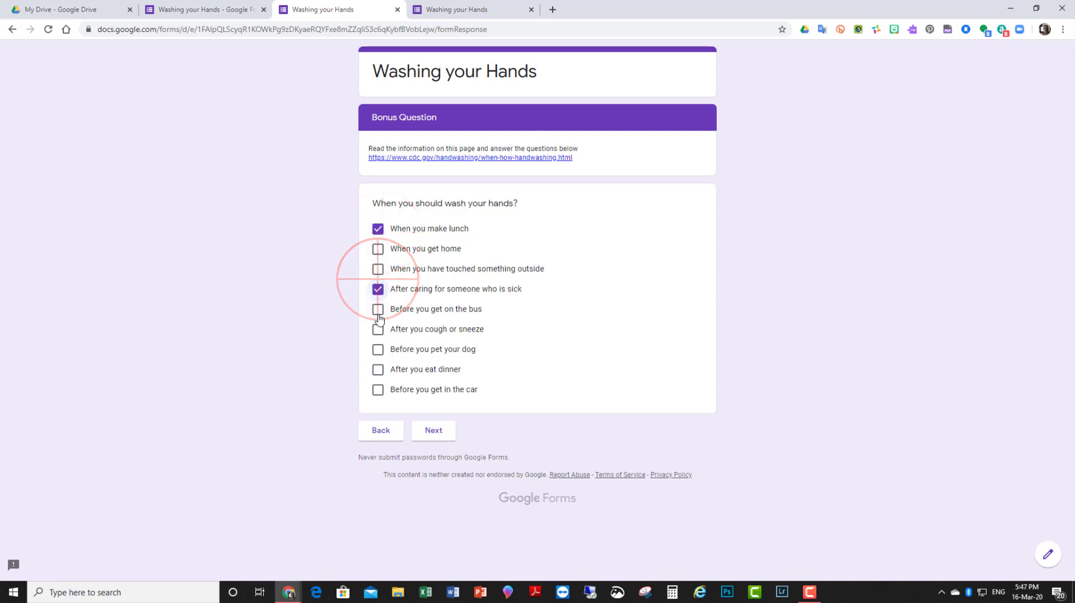
click(378, 349)
click(429, 428)
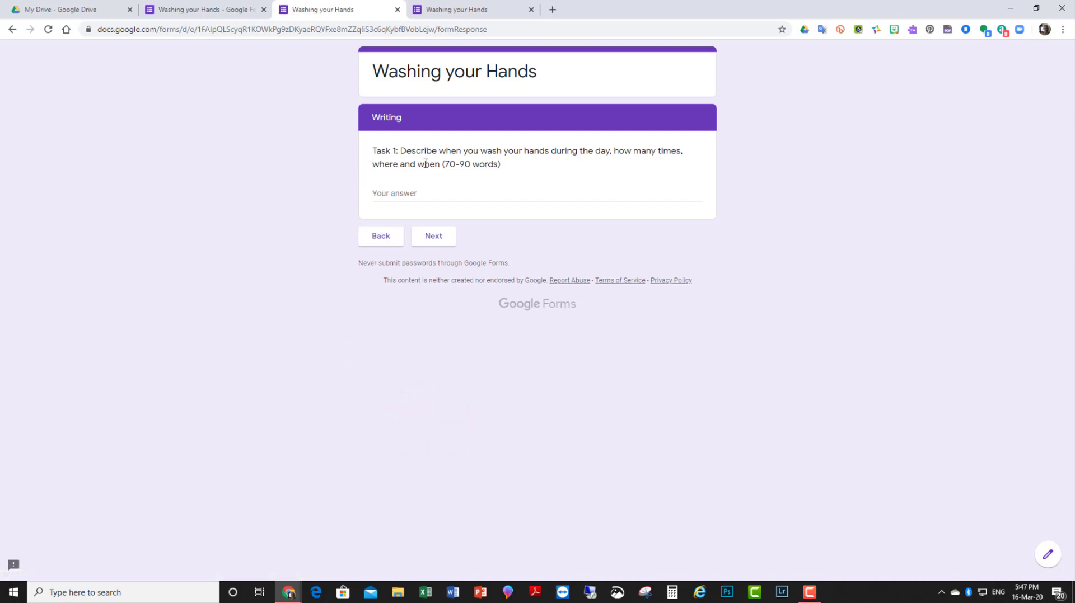
Answer Task 1 with the multi-line sample text beginning "These Googleform lessons should be fun and short" and submit the form.
click(404, 194)
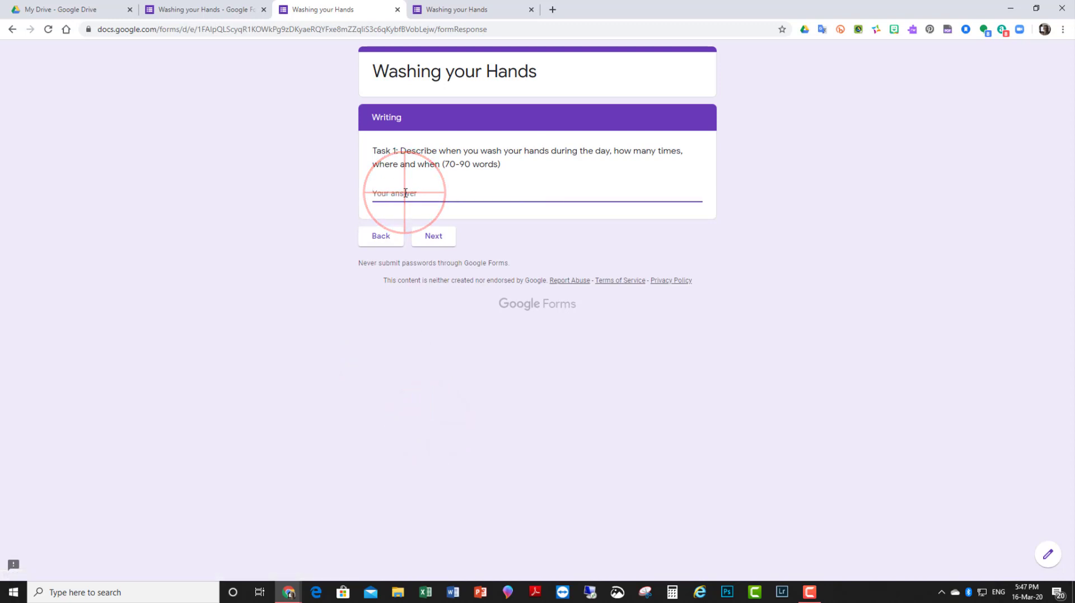
text(ldfkgjgld;kfjg;zdpeokjd;flkgjdf.lgkjedrg)
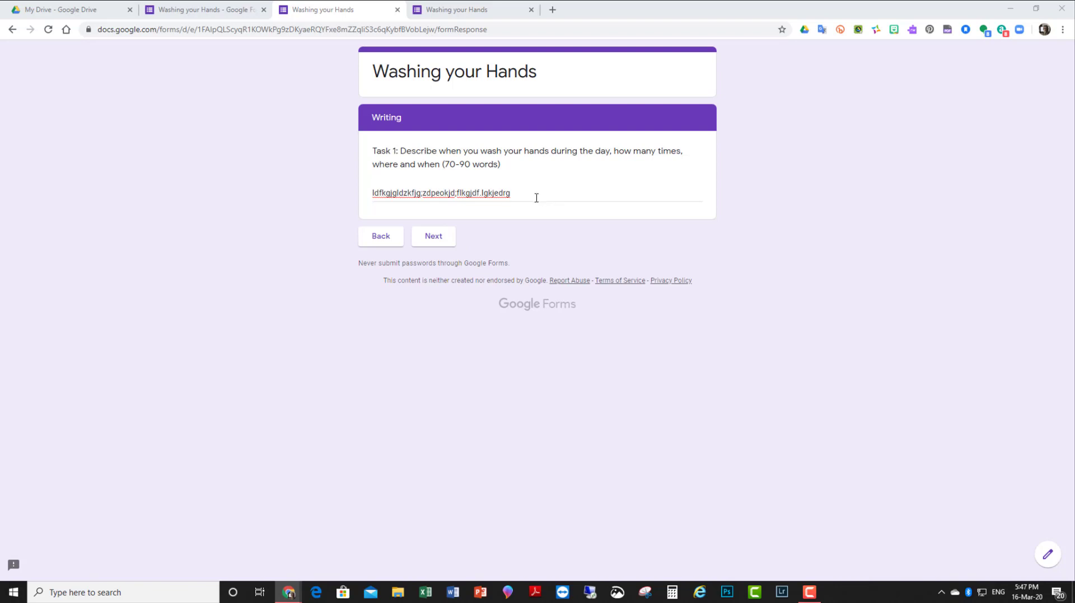
drag(536, 197, 300, 218)
text(These Googleform lessons should be fun and short.  Something new, a photo, a clip, speaking about their pets or some type of reminder that they do know some English.  They should focus on one topic and include all of the vocabulary and skills, be short and active: speaking, listening, reading and writing.    These lessons are based on using ZOOM but are adaptable to any platform your school has.  Adele will create a movie of how to make one yourselves (it is a good tool to know how to do anyway) and I hope that it is successful for you and your students.)
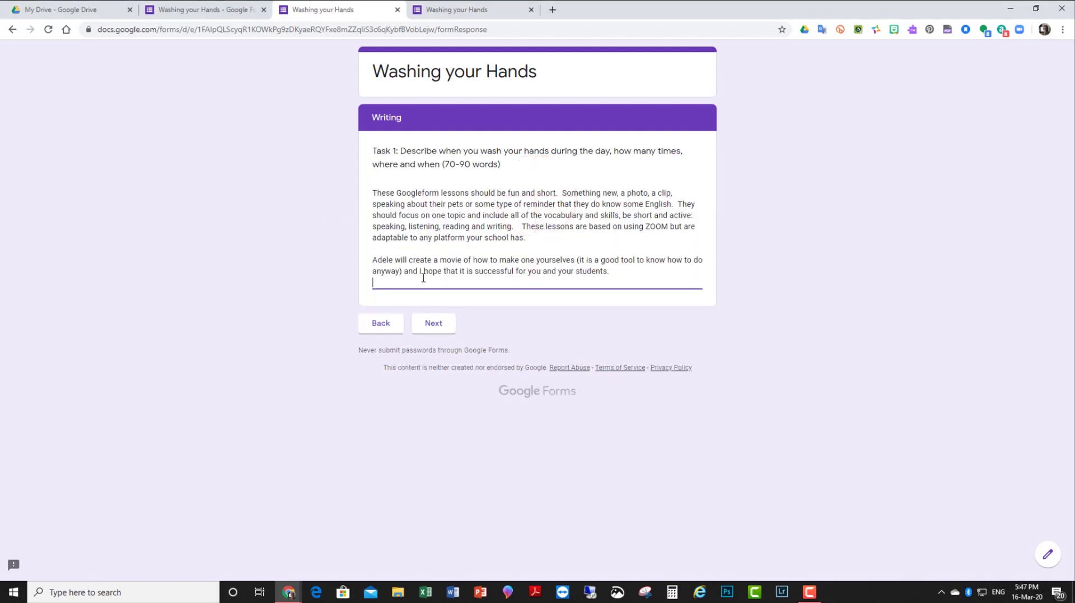
click(439, 323)
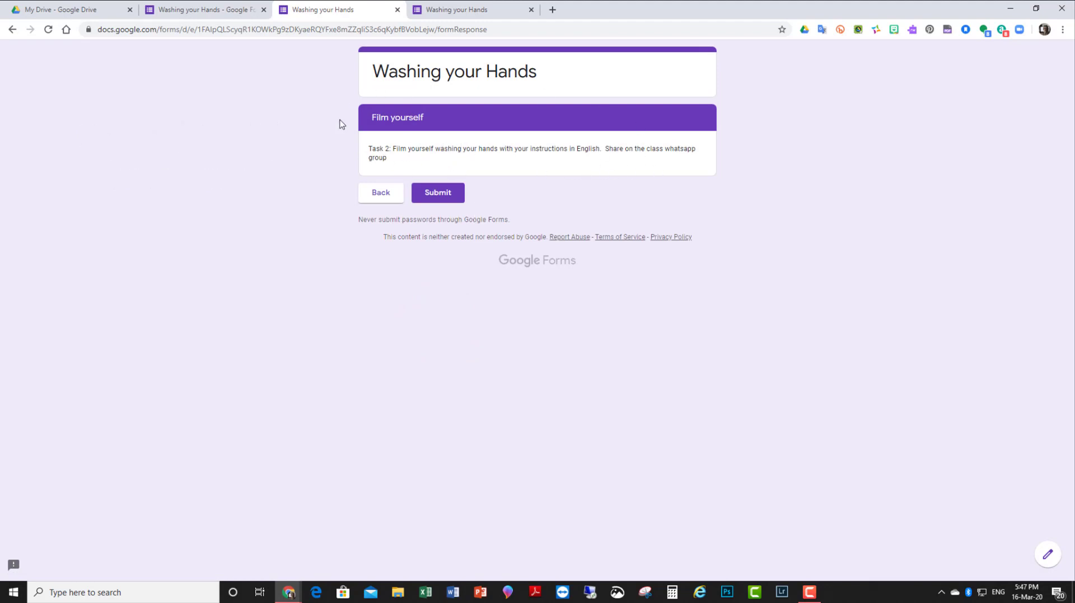
click(435, 193)
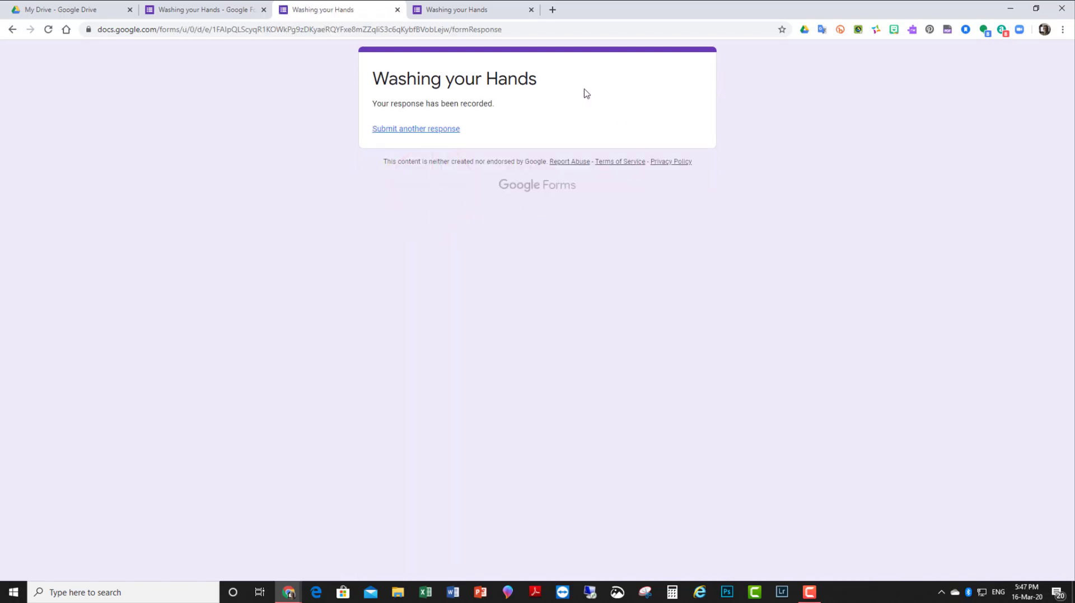
In the form editor's settings, collect email addresses, always send response receipts, allow editing after submission, and save.
click(196, 10)
scroll(554, 359, up, 6)
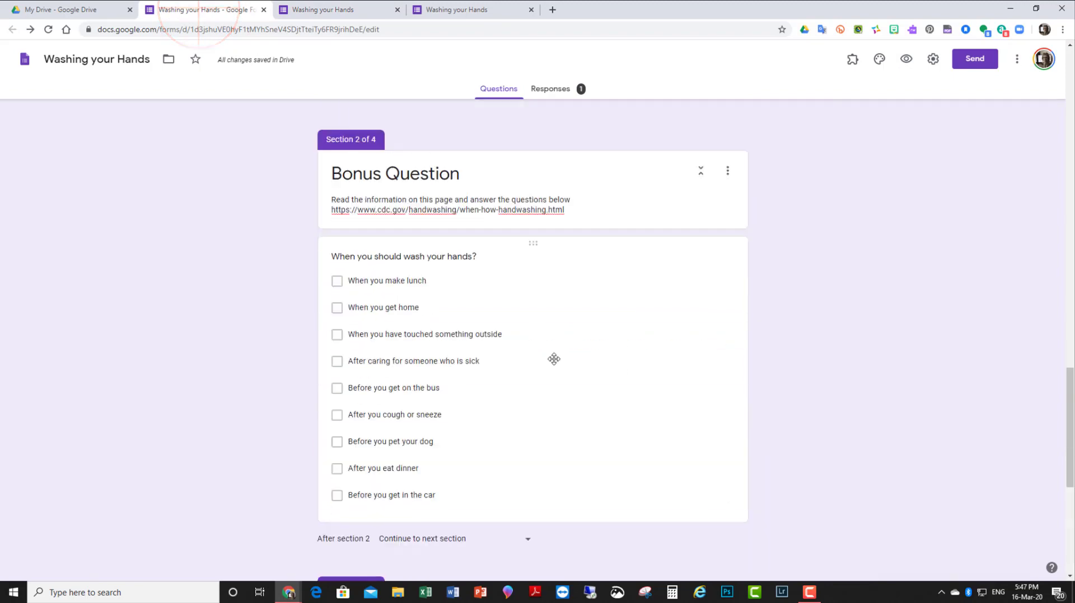
scroll(554, 358, up, 15)
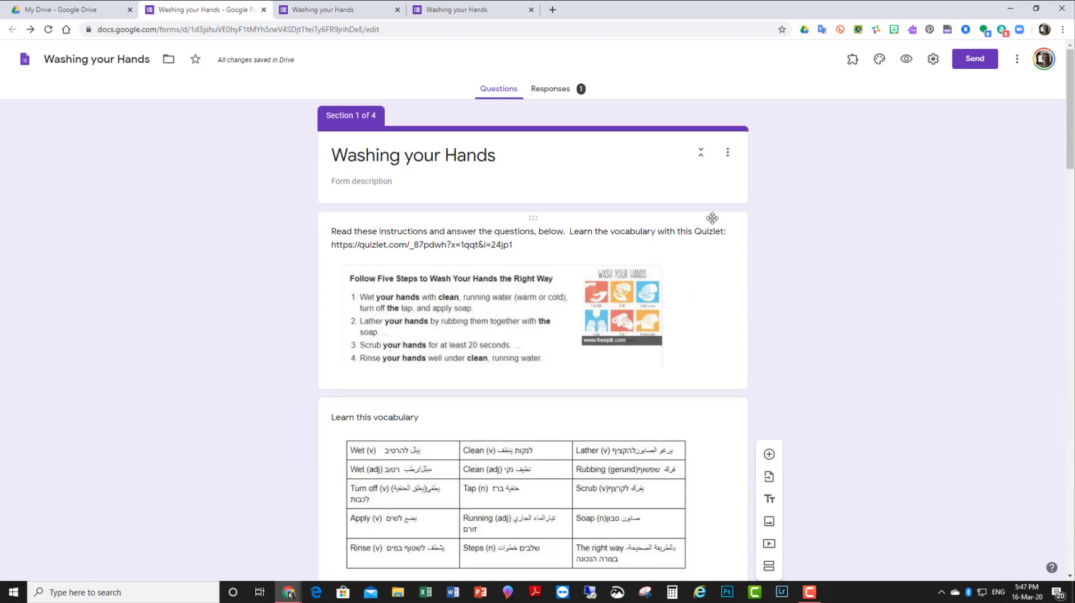
click(742, 217)
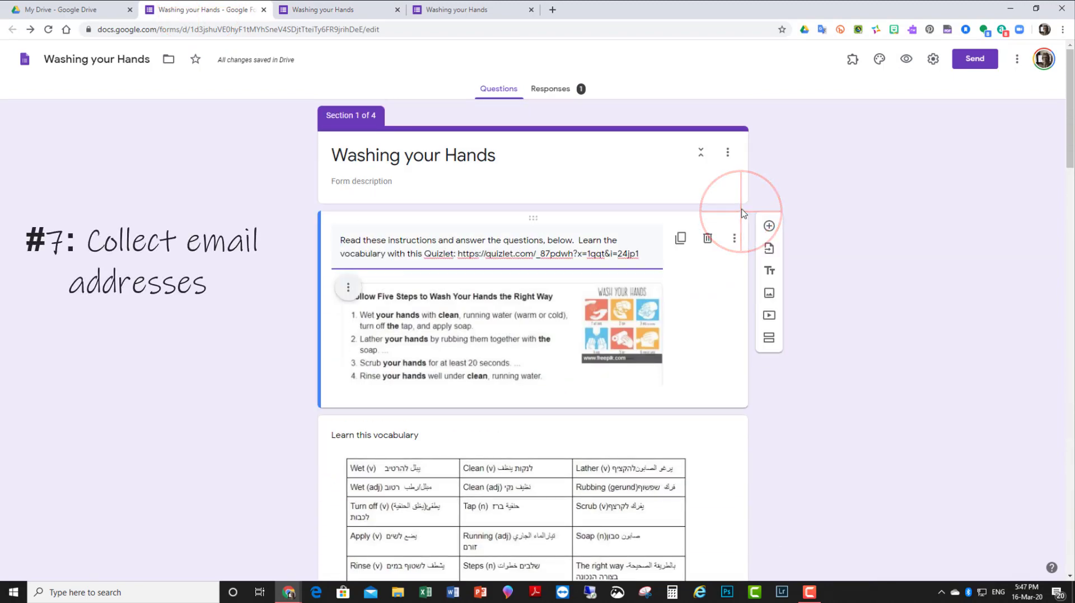
click(933, 59)
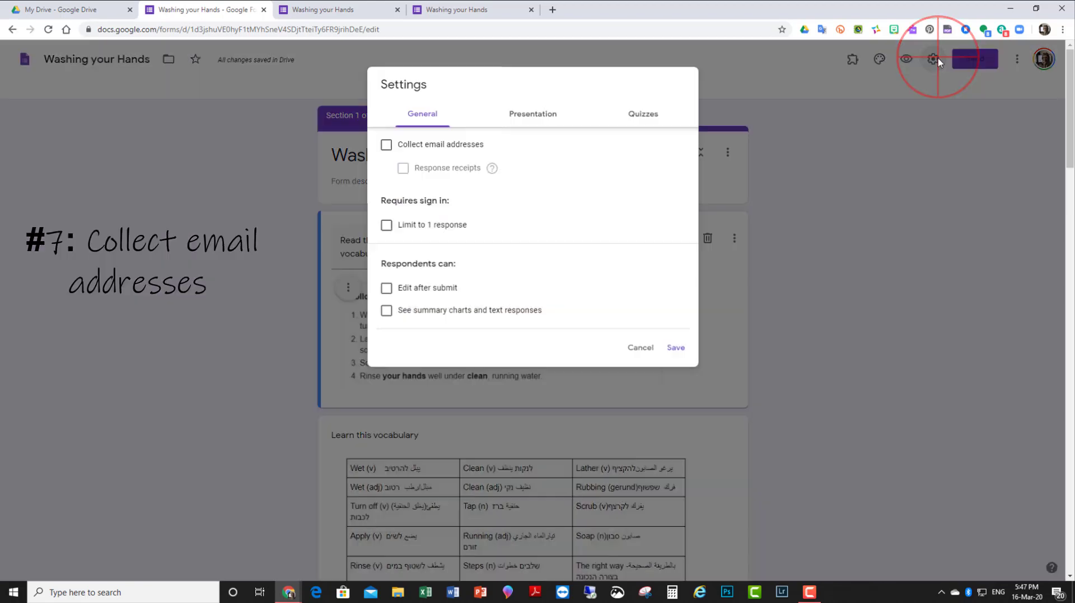
click(387, 145)
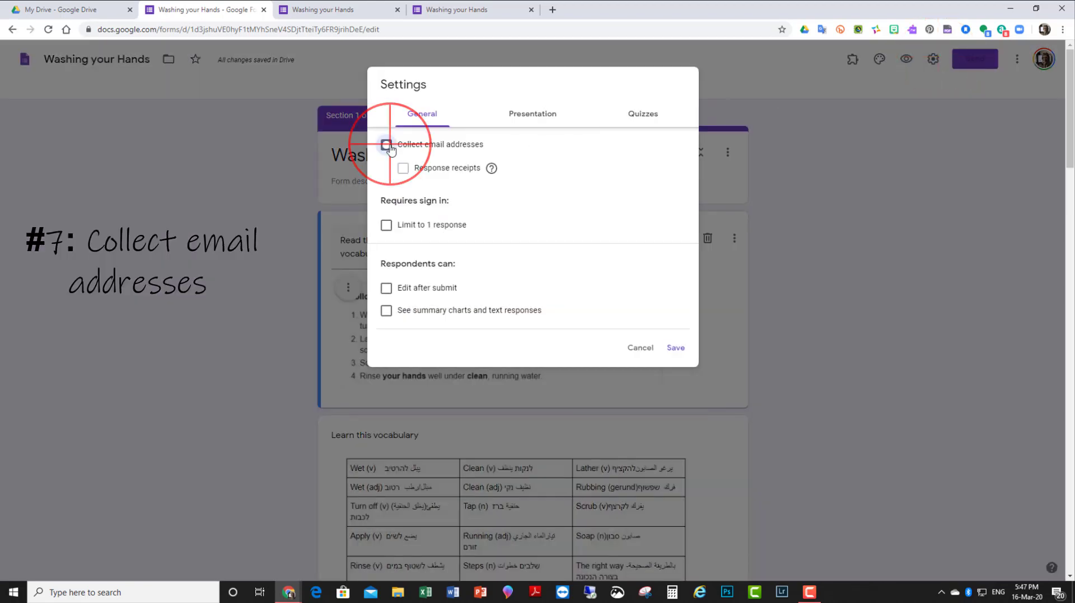
click(403, 169)
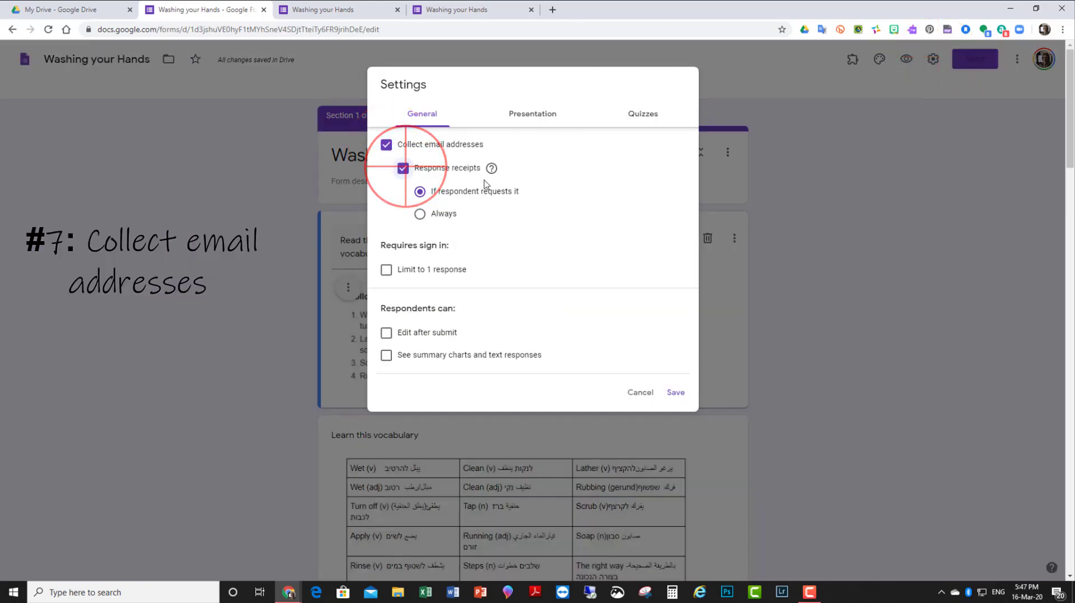
click(420, 217)
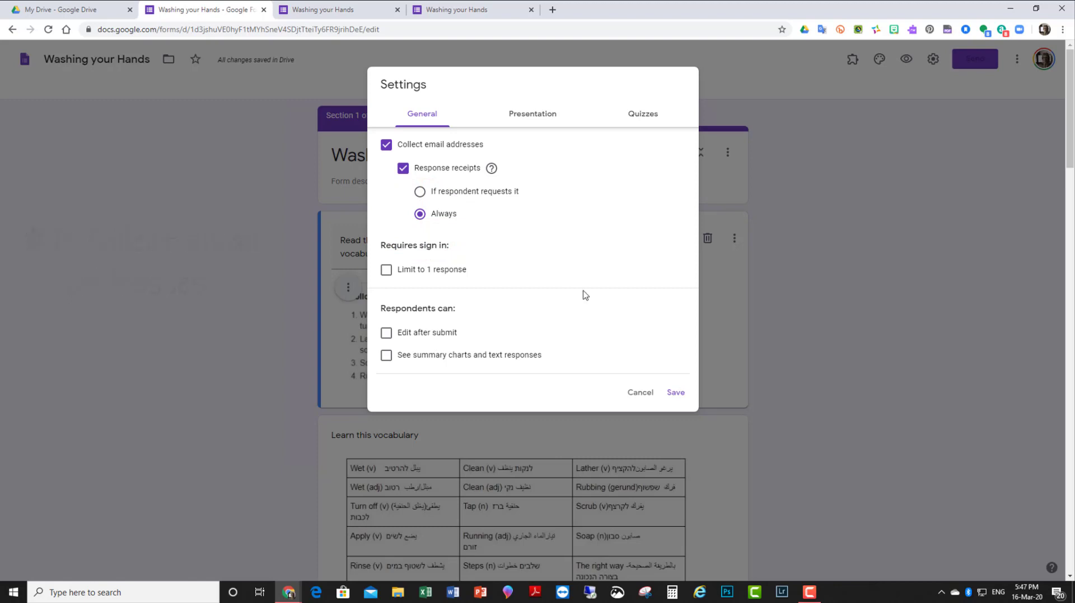
click(385, 336)
click(677, 395)
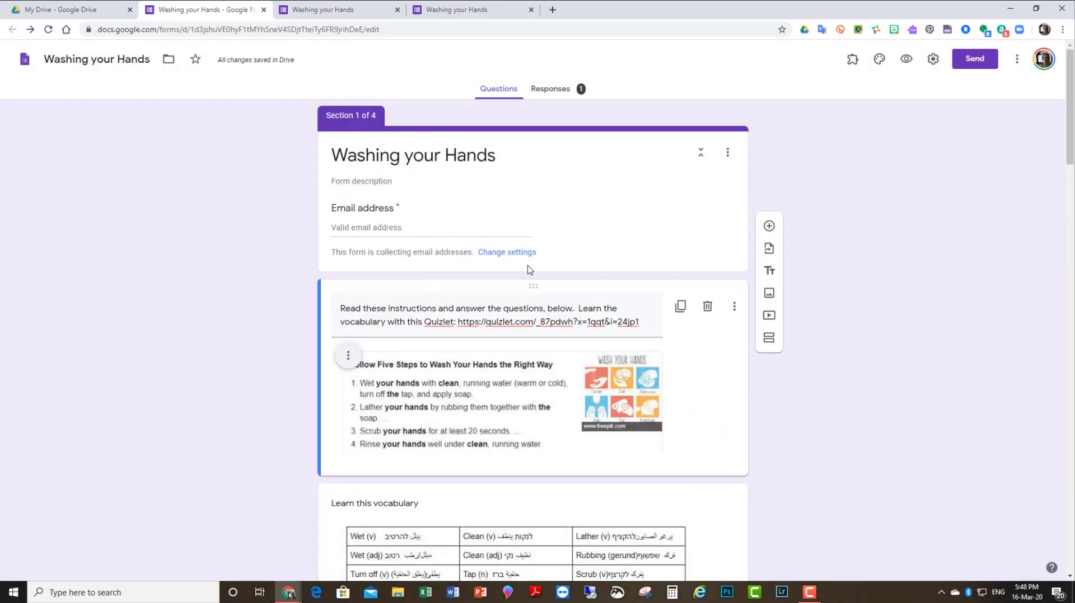
Add a required short-answer question "Your name" directly below the form's title block.
click(575, 270)
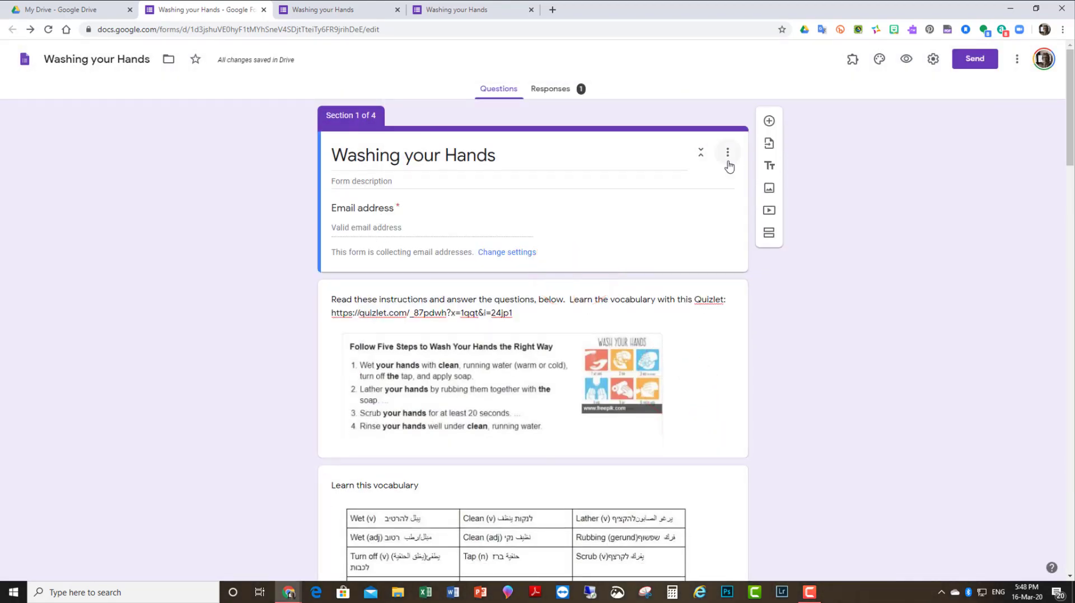
click(769, 120)
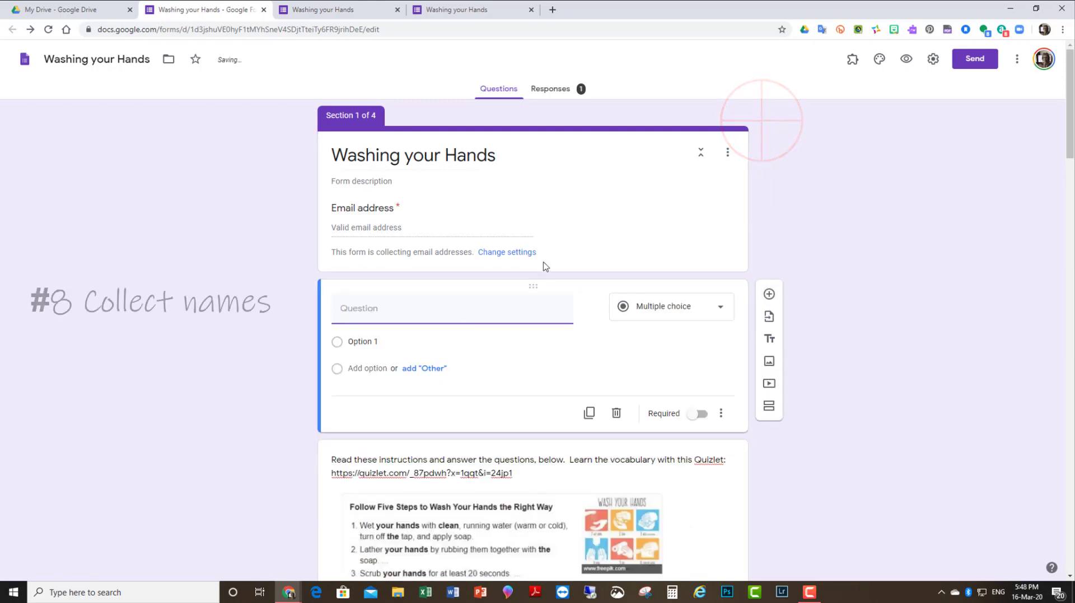
click(380, 313)
text(Your name)
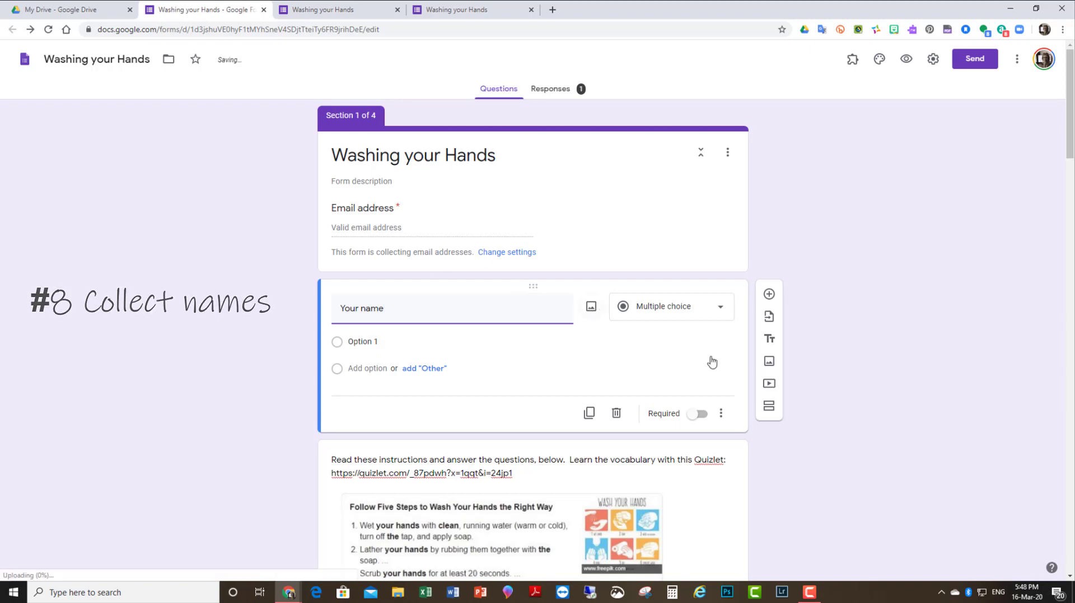
click(700, 397)
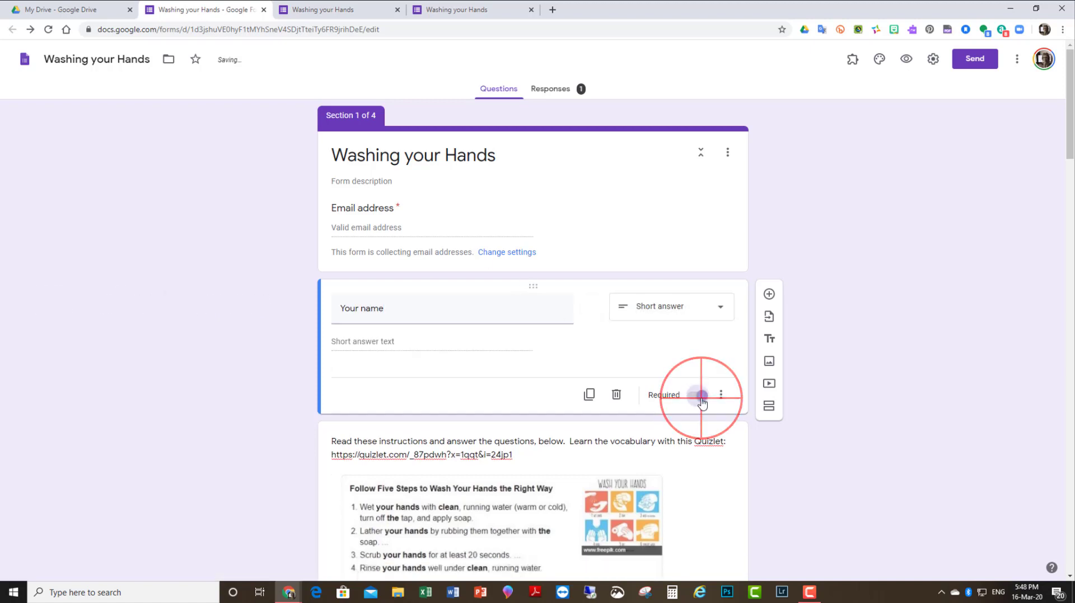
scroll(906, 302, down, 2)
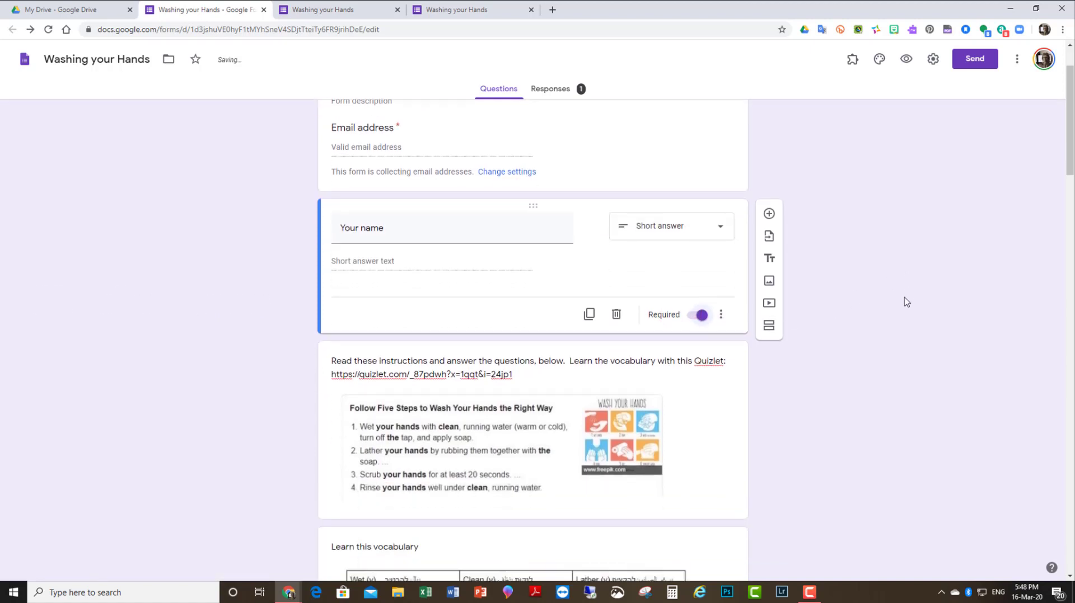
scroll(477, 278, up, 2)
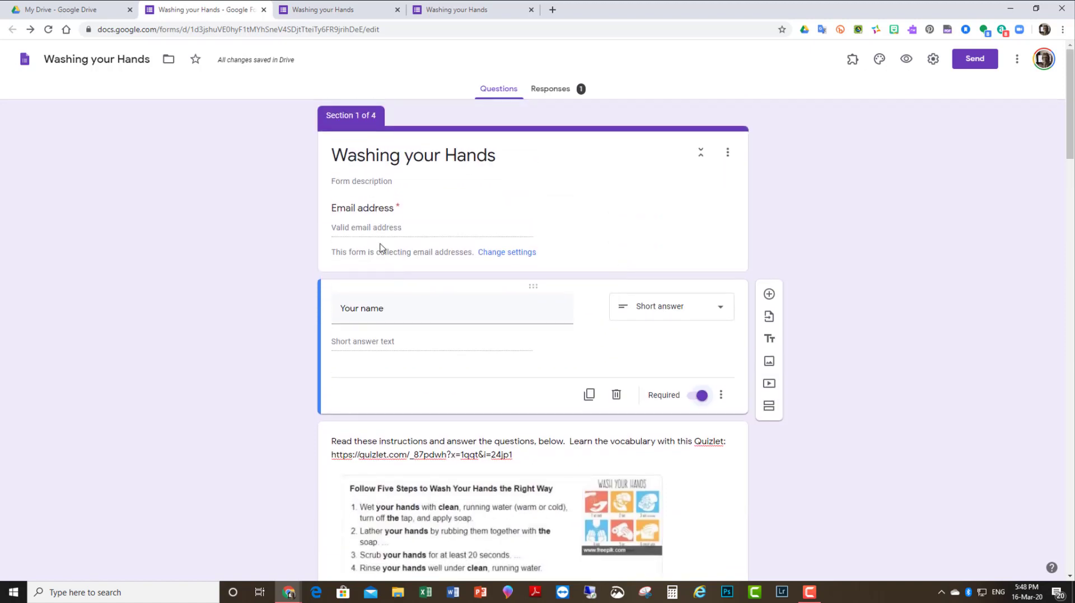
click(383, 309)
scroll(422, 344, down, 4)
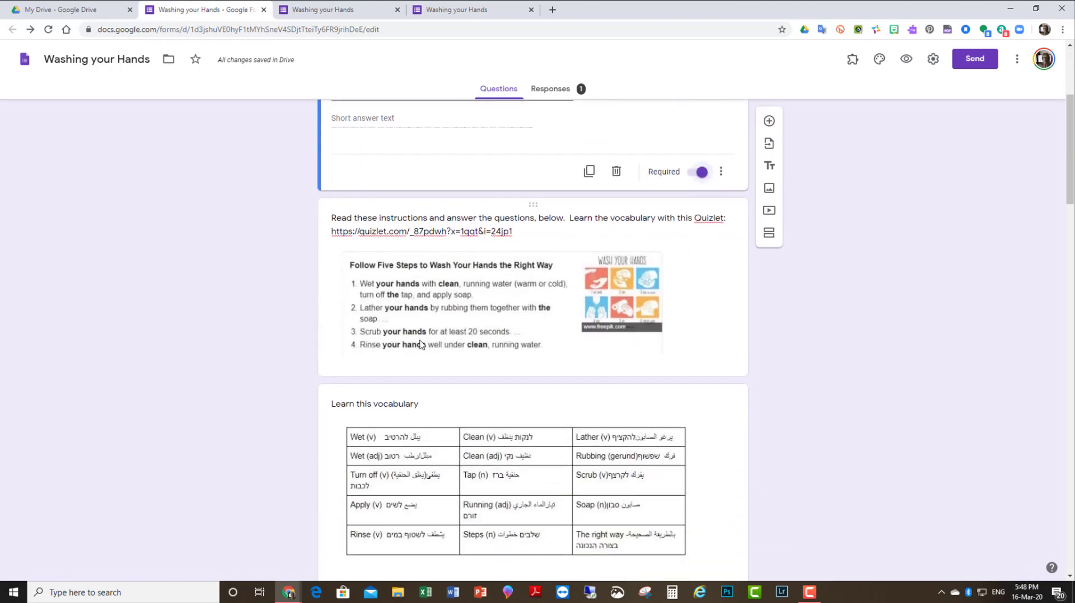
scroll(421, 345, up, 4)
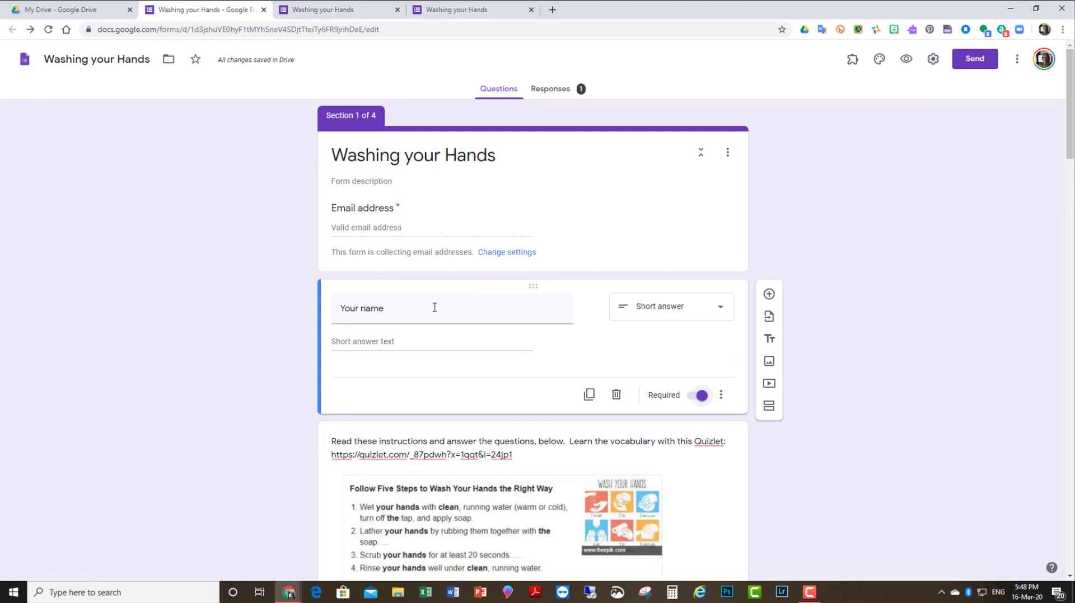
scroll(627, 320, down, 2)
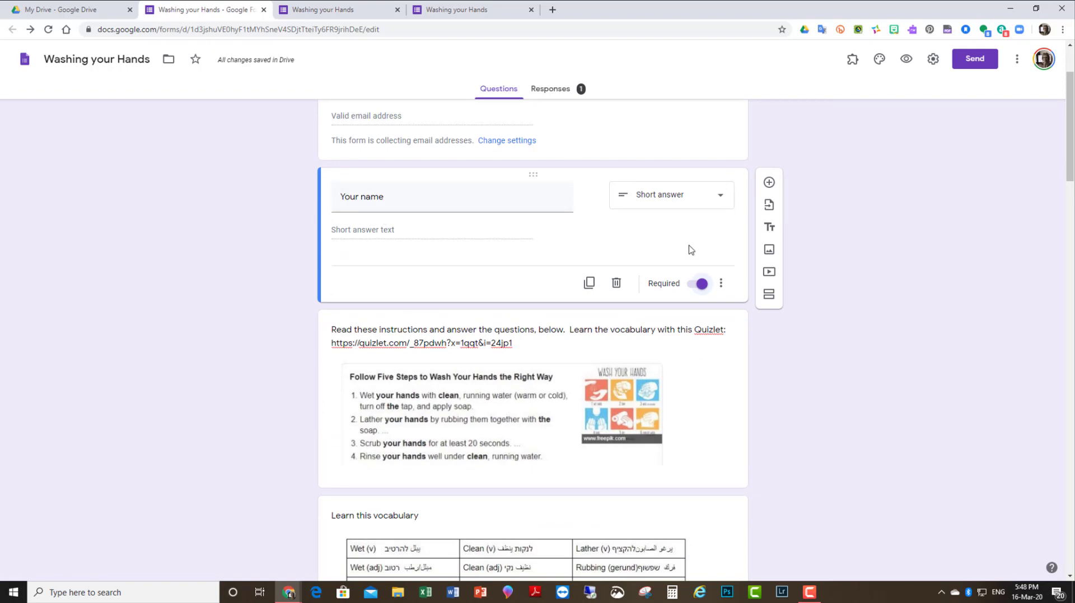
scroll(849, 263, down, 4)
scroll(850, 264, up, 5)
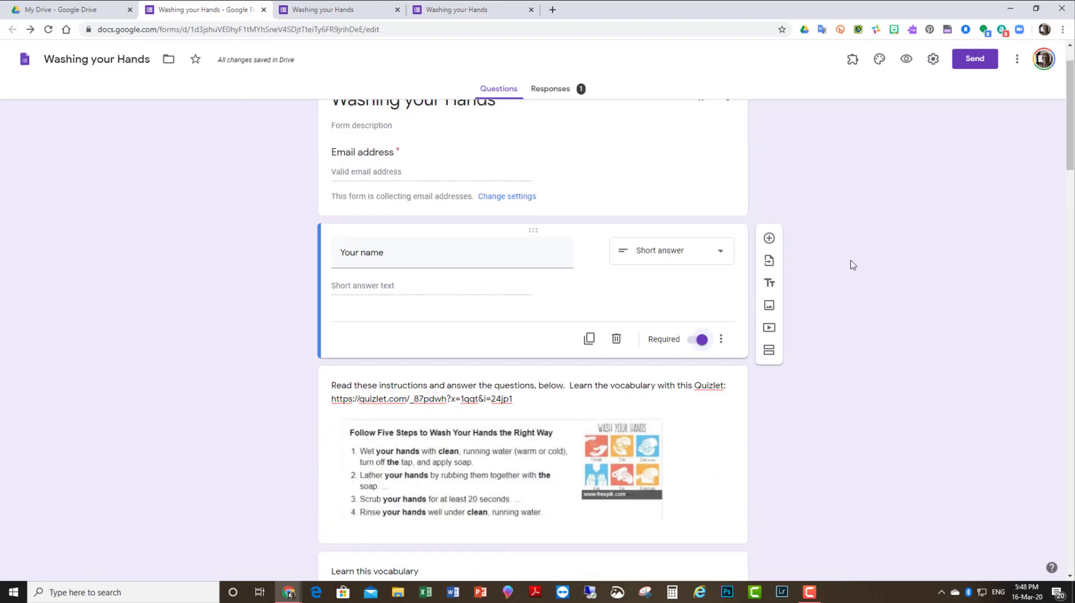
scroll(822, 280, up, 1)
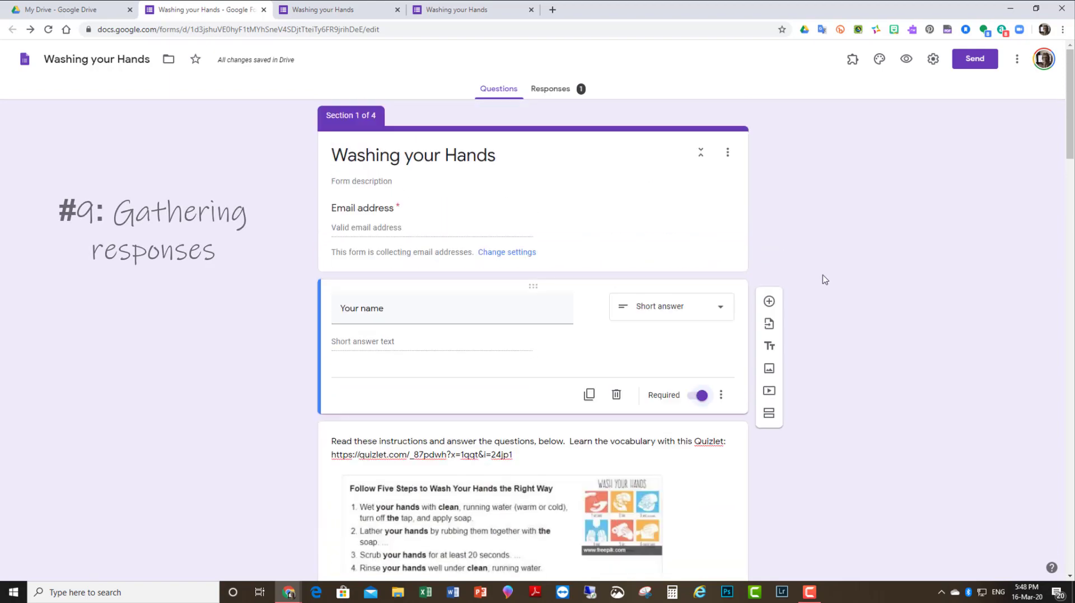
Review the summary of the form's responses, from the true/false charts through to the Writing task answer.
click(556, 90)
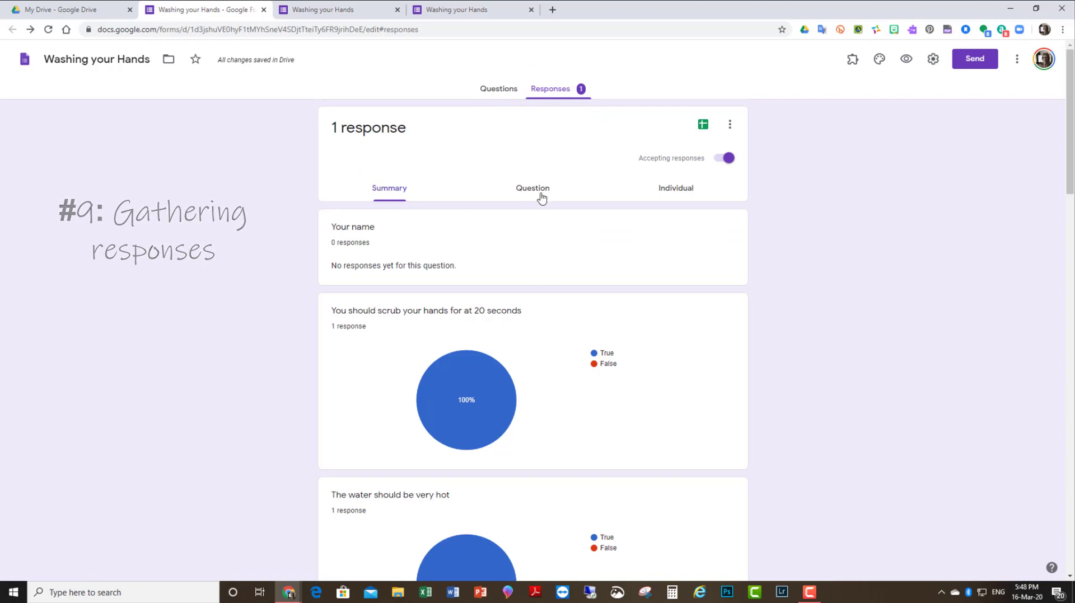
scroll(379, 362, down, 5)
scroll(384, 363, up, 5)
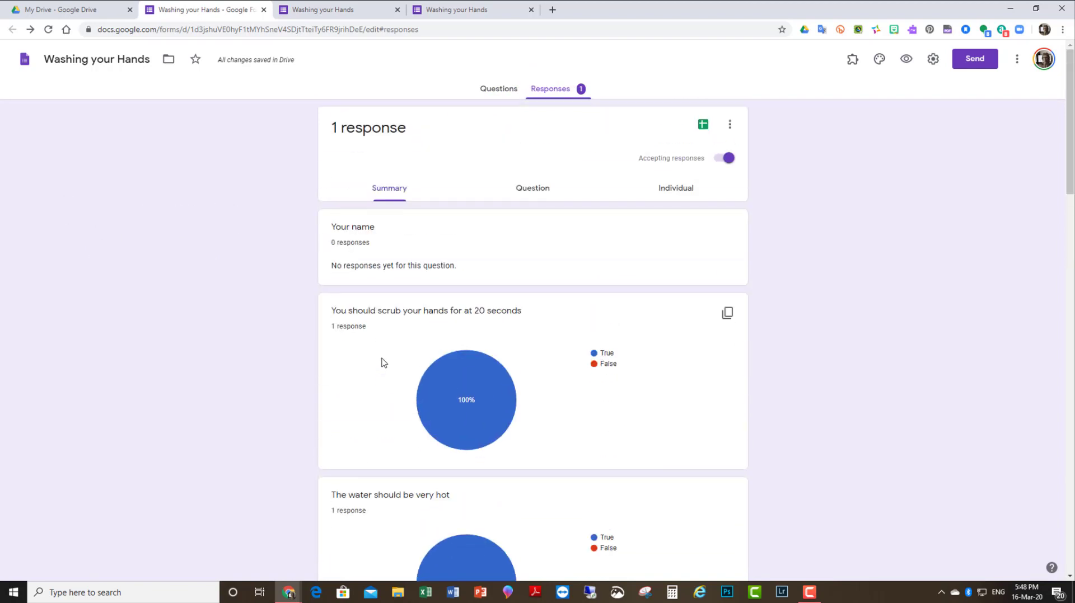
scroll(383, 363, down, 20)
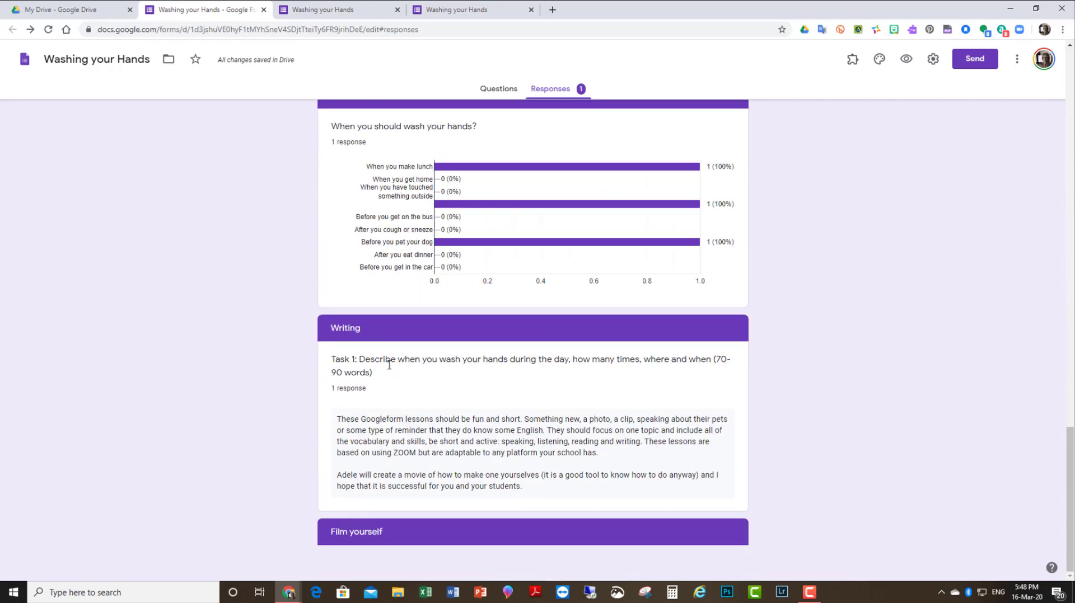
scroll(389, 364, up, 20)
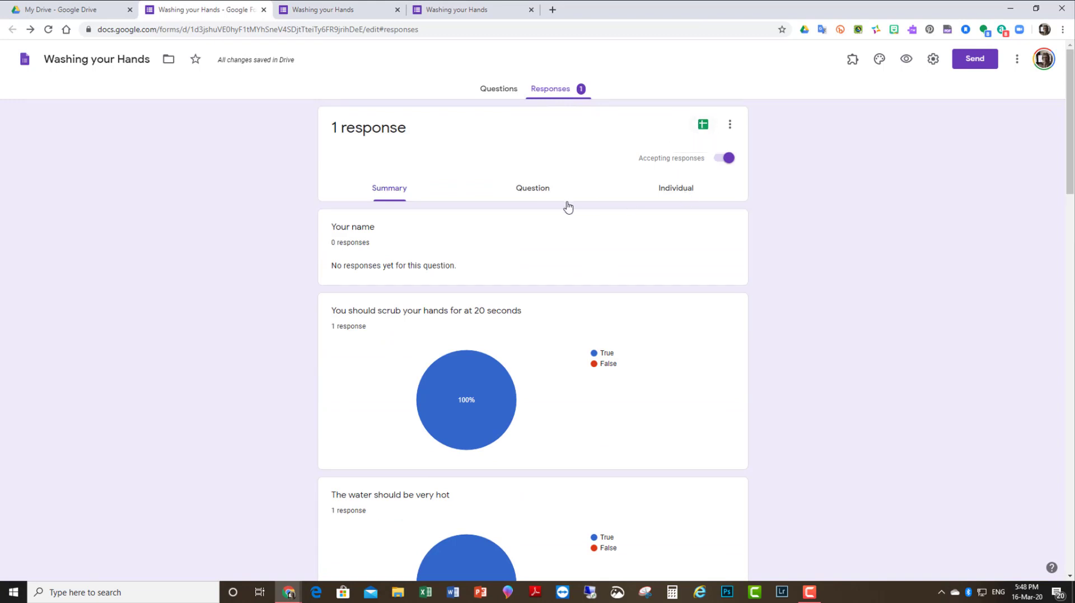
View the responses by question and step through the questions as far as "Lather your hands with Nutella".
click(531, 197)
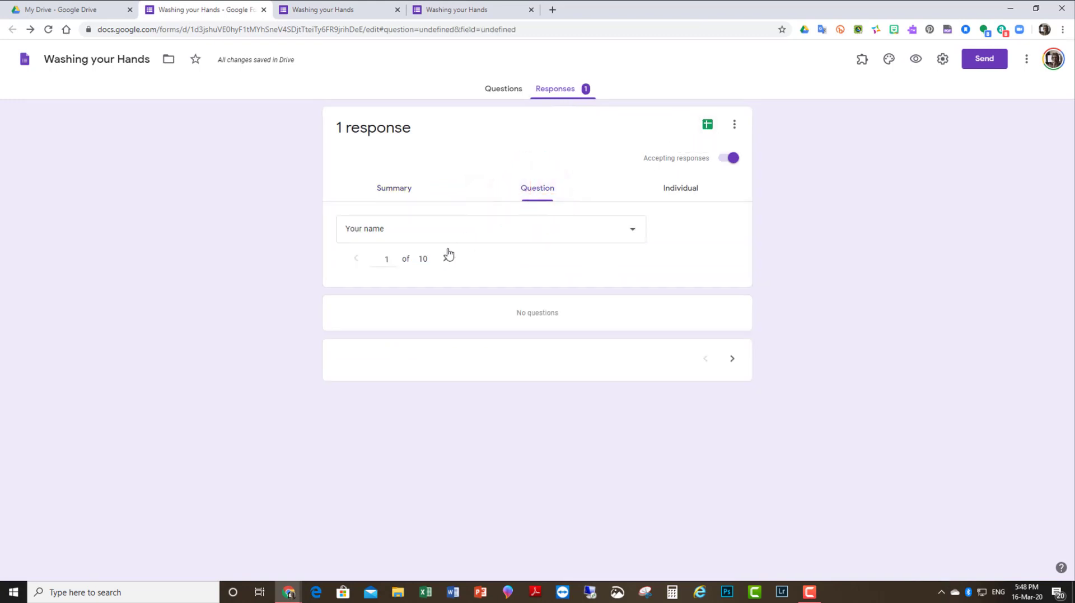
click(448, 259)
click(447, 259)
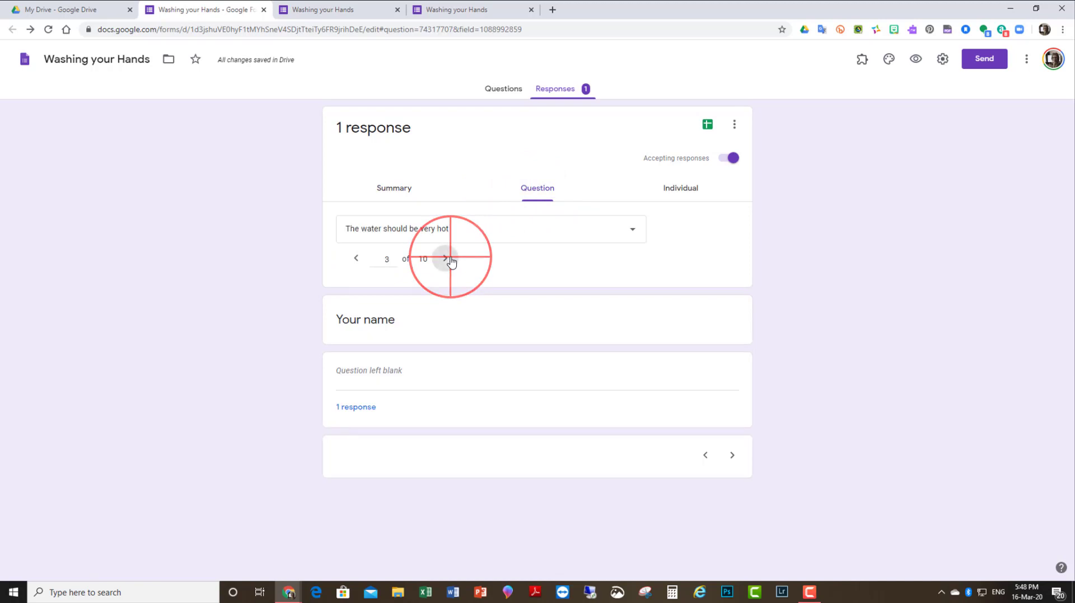
click(450, 261)
click(450, 261)
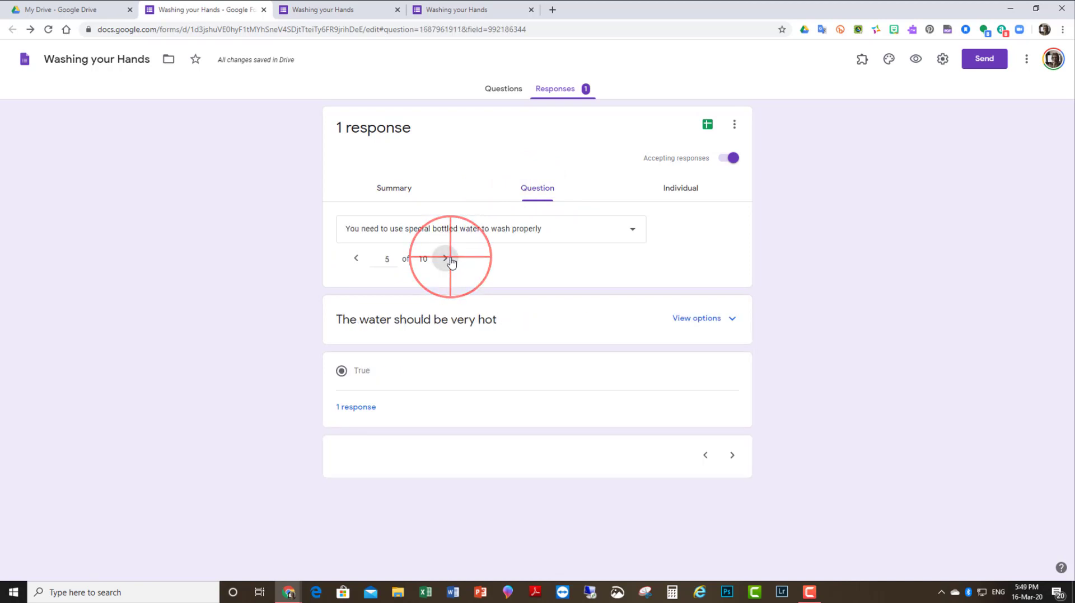
click(451, 261)
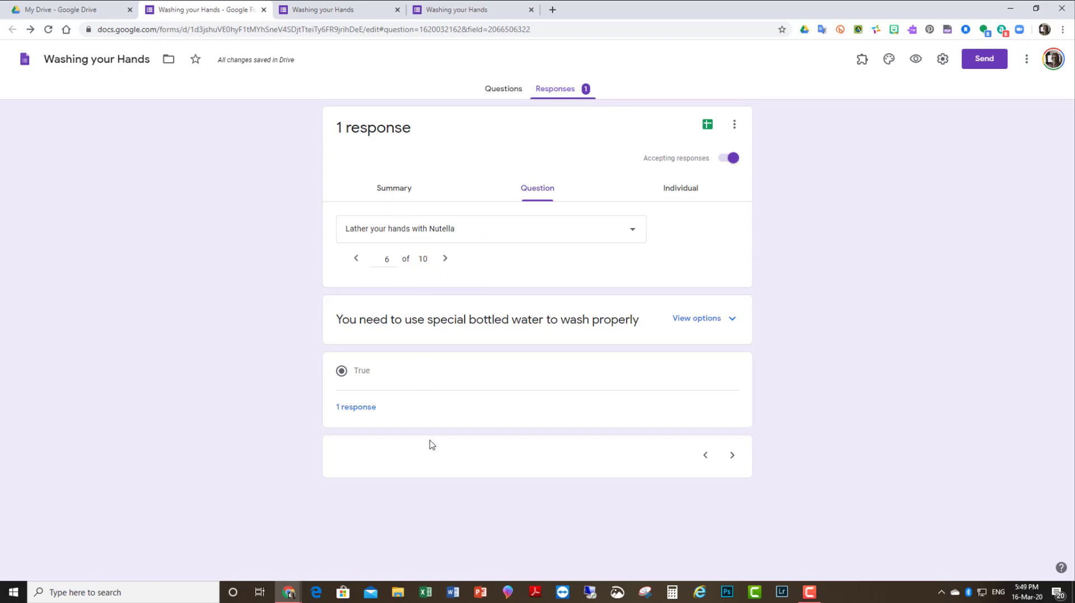
View the individual response and look over its email address, name and instruction sections.
click(677, 194)
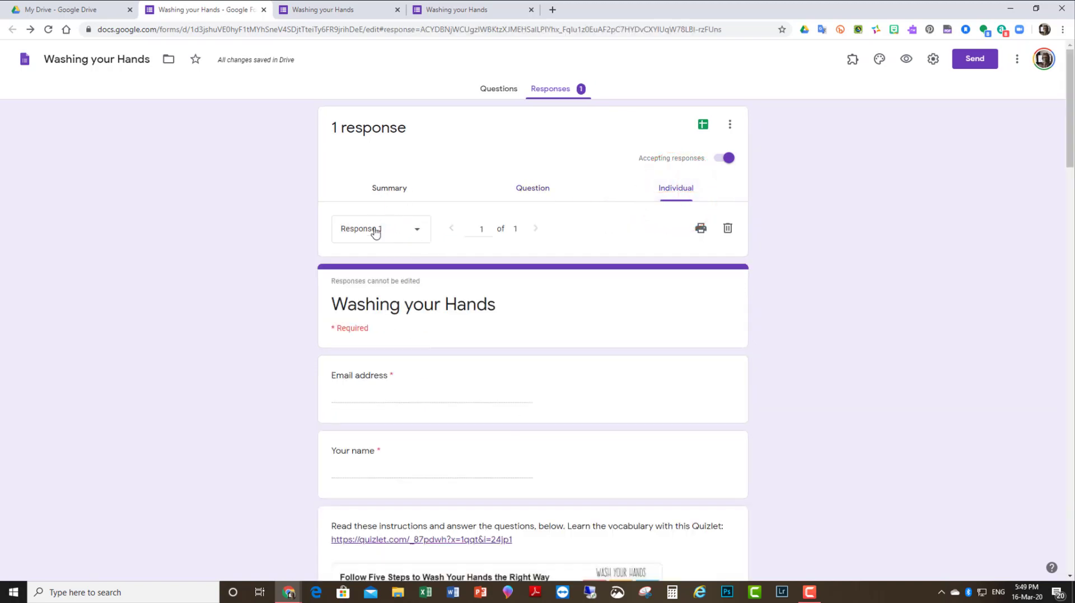
scroll(394, 350, down, 3)
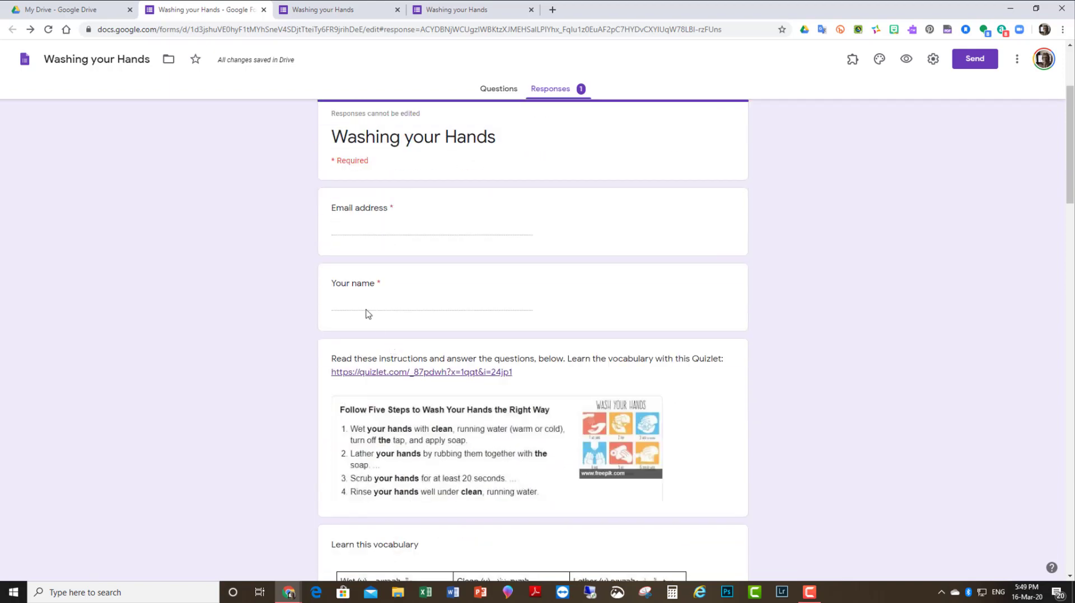
scroll(355, 288, down, 1)
scroll(355, 292, up, 5)
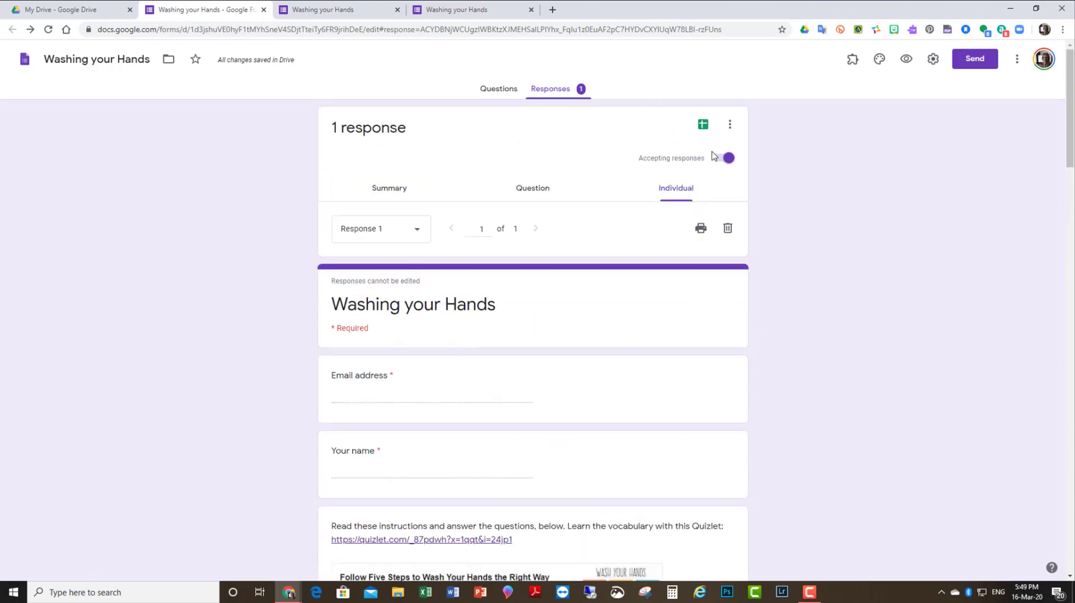
Create a new spreadsheet "Washing your Hands (Responses)" for the form's responses and look across its columns.
click(706, 132)
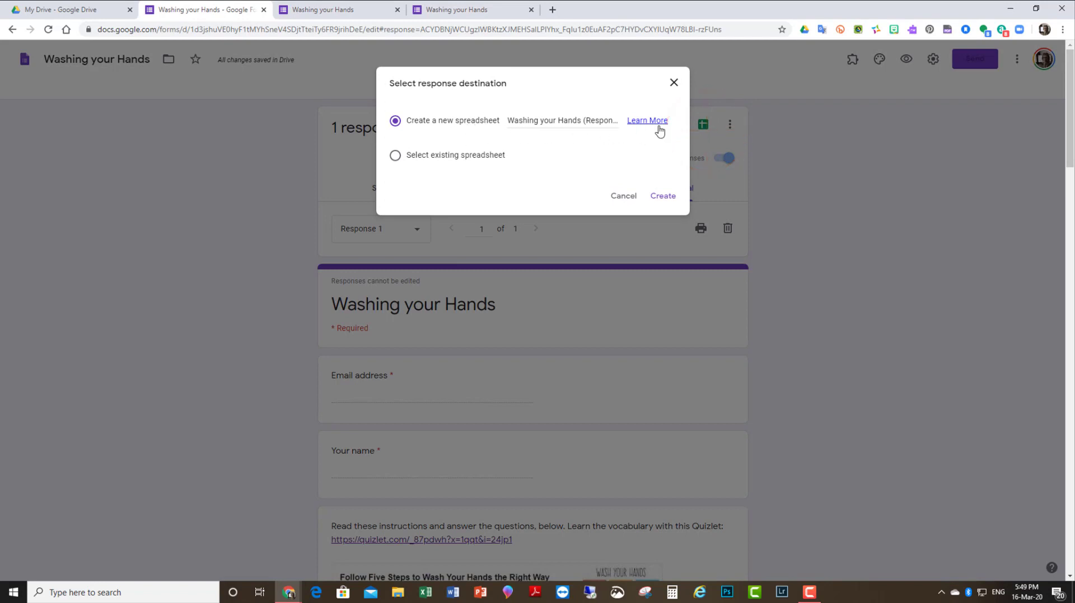
click(664, 197)
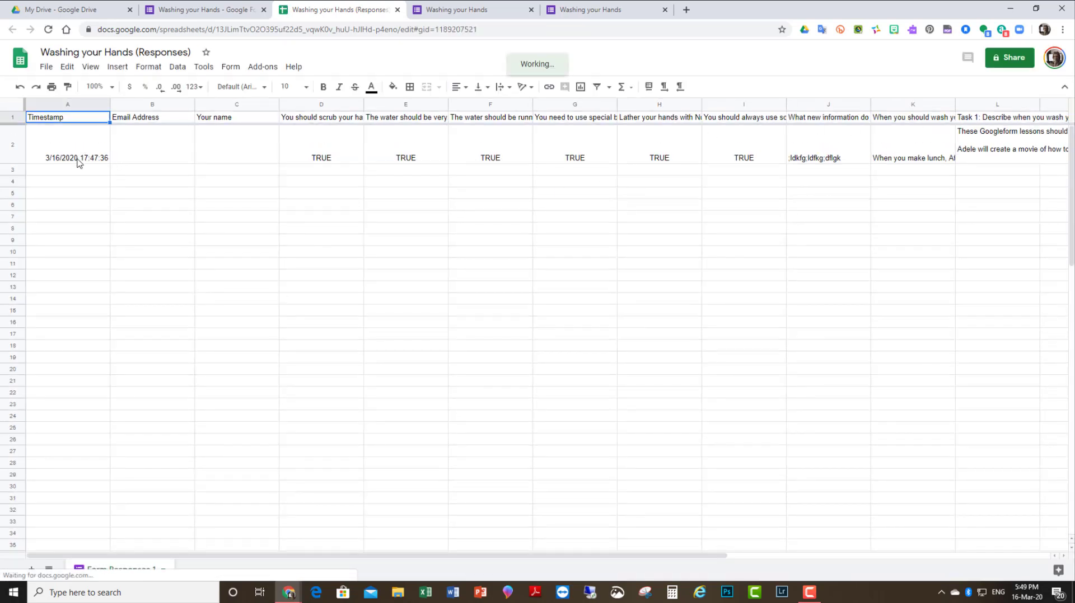
click(158, 156)
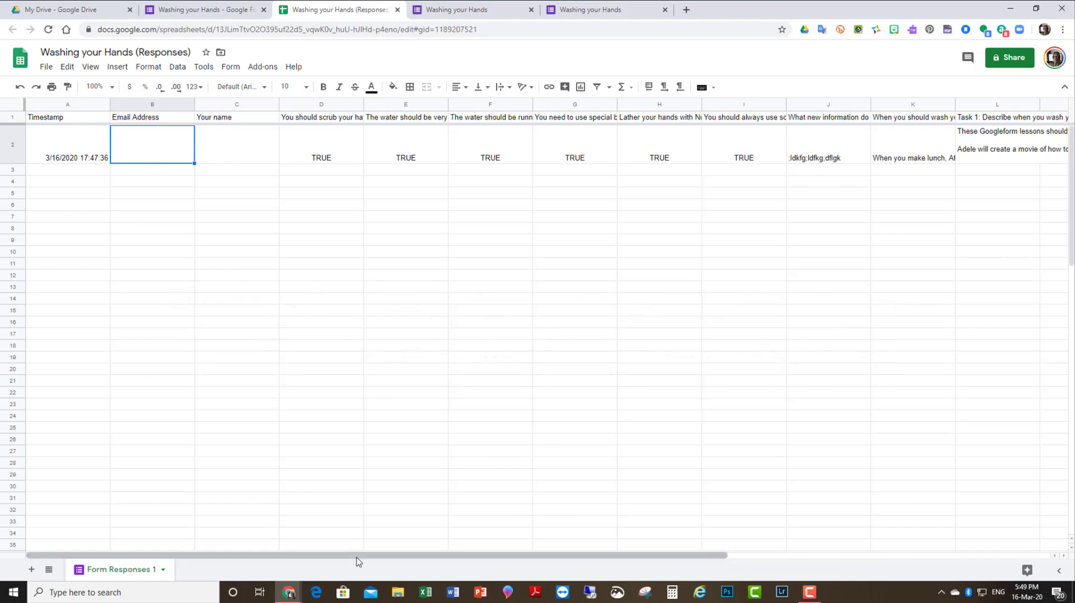
drag(356, 557, 835, 516)
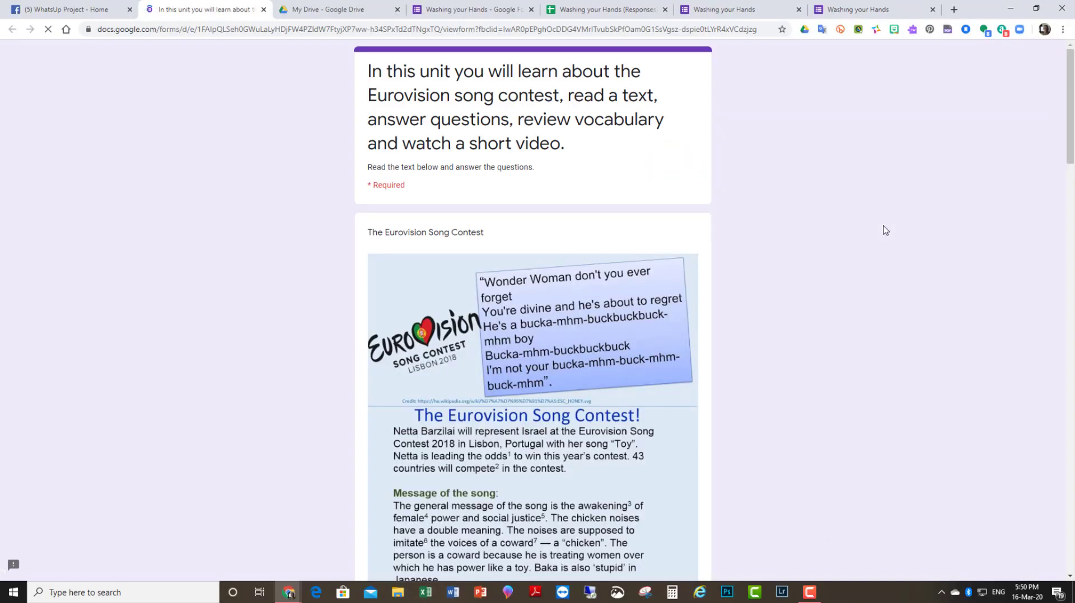
Look through the reading text and questions of the sample Eurovision Song Contest form.
scroll(860, 283, down, 10)
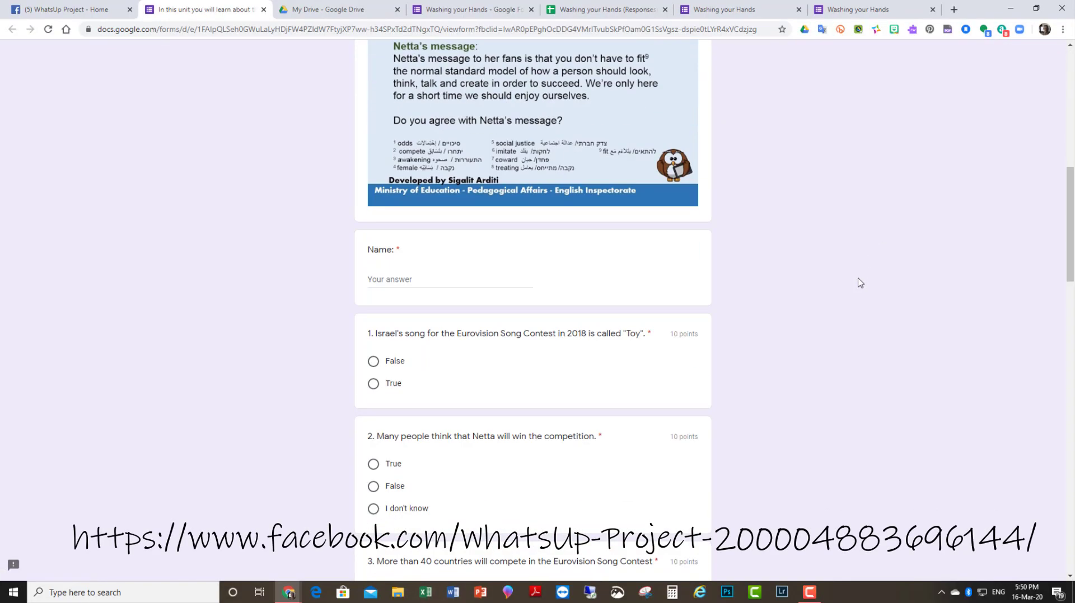
scroll(860, 283, down, 6)
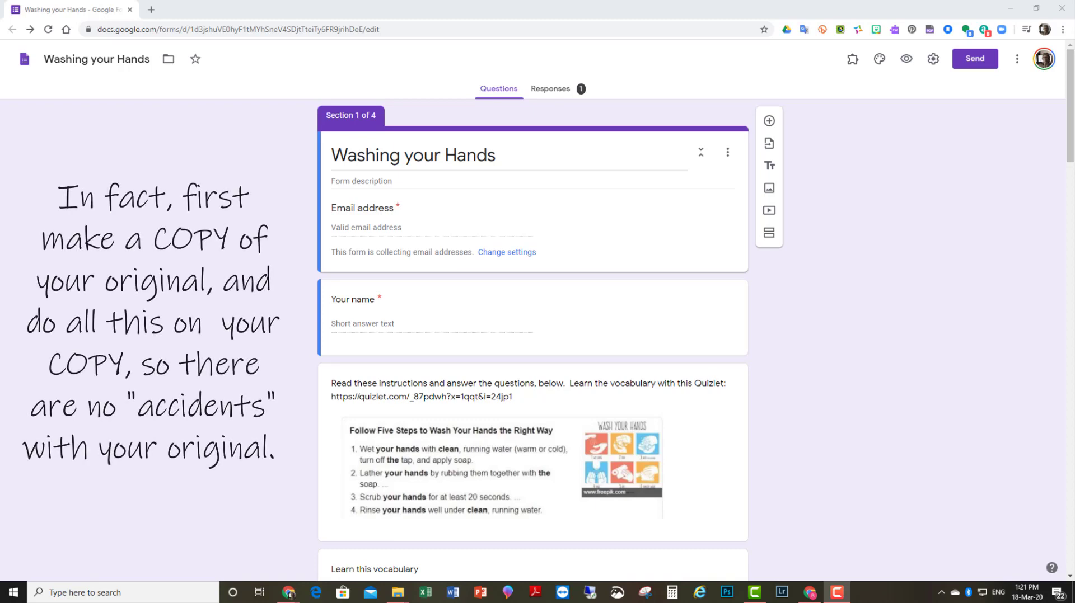
In the form's collaborator sharing settings, turn on link sharing so anyone with the link can edit, and save.
click(1020, 60)
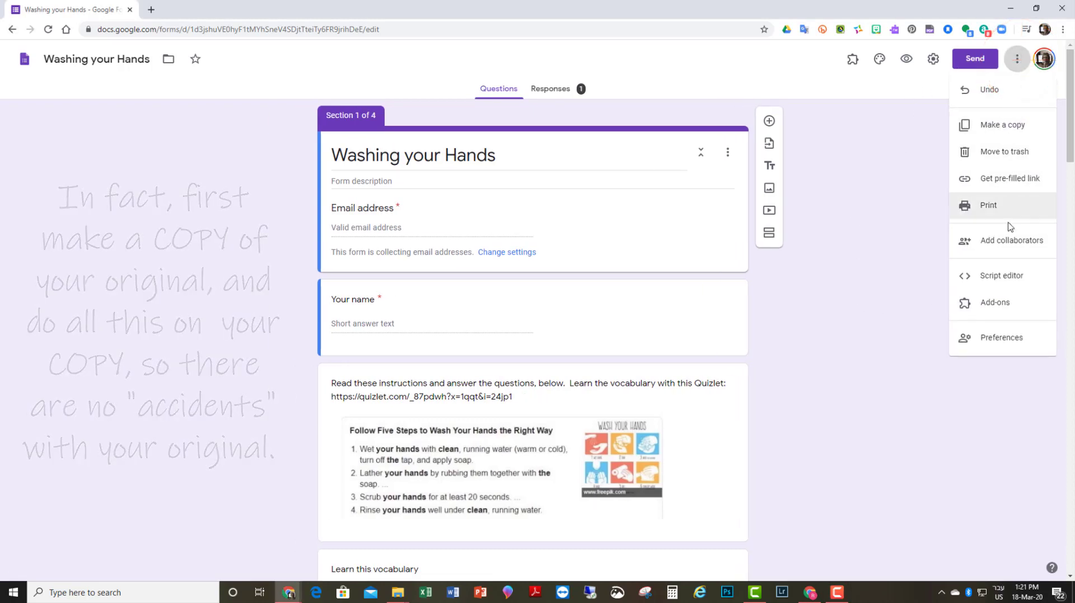
click(999, 242)
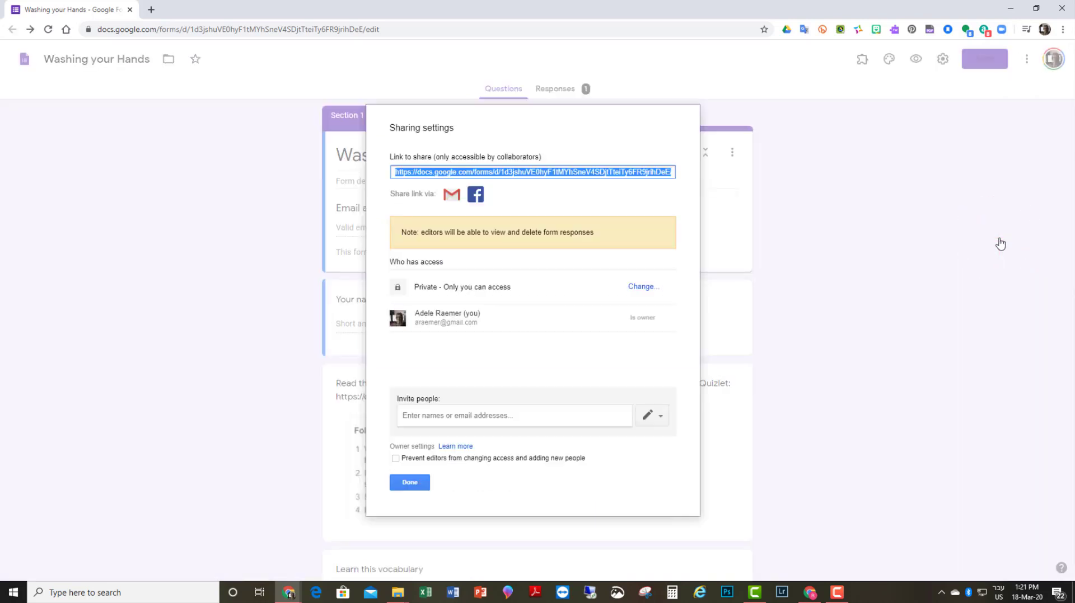
click(644, 288)
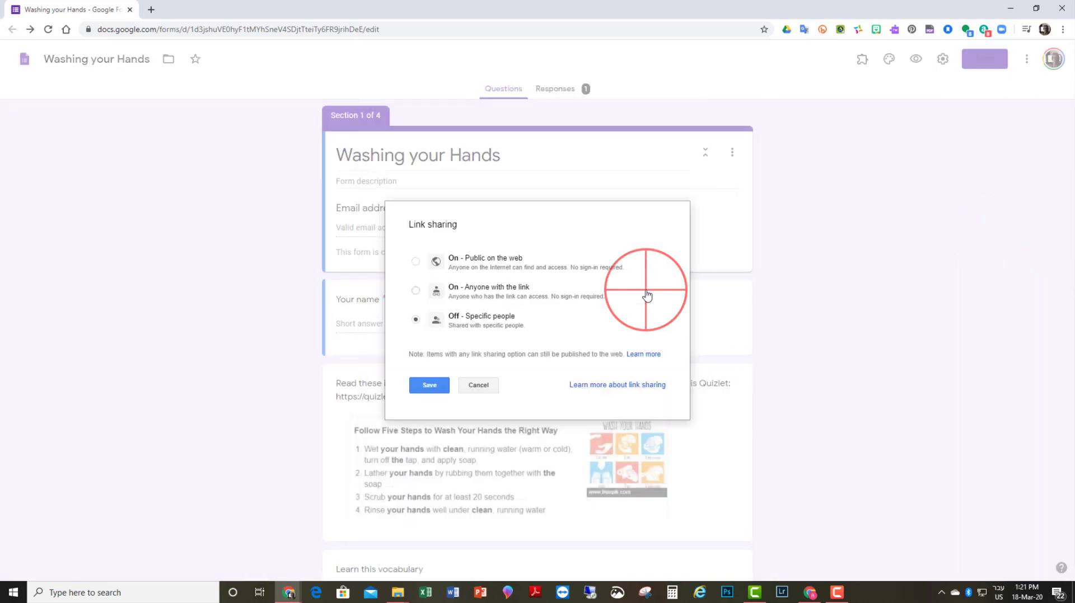
click(415, 290)
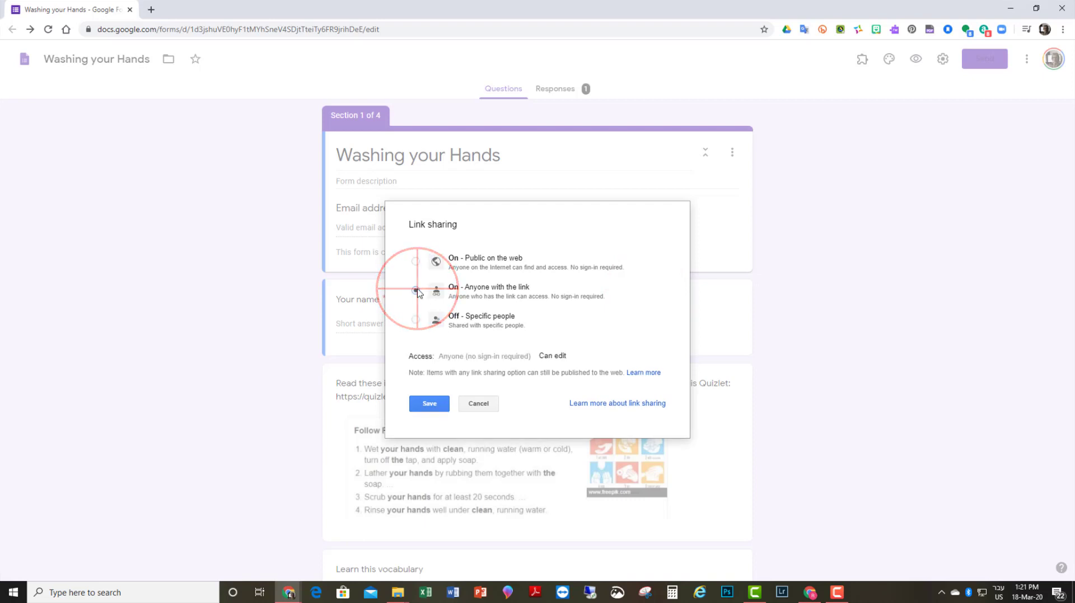
click(424, 404)
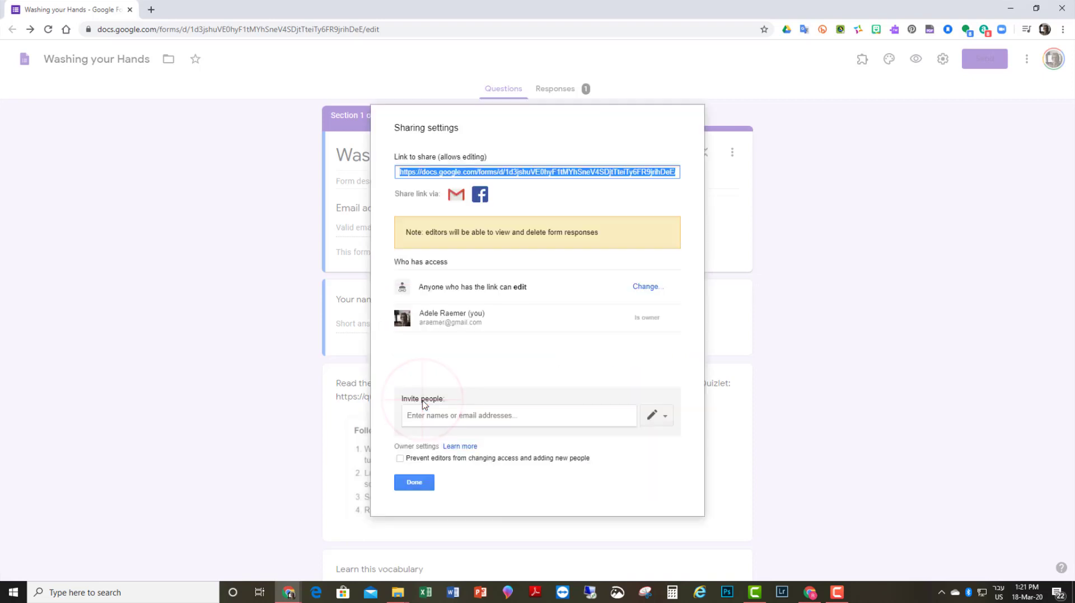
click(414, 483)
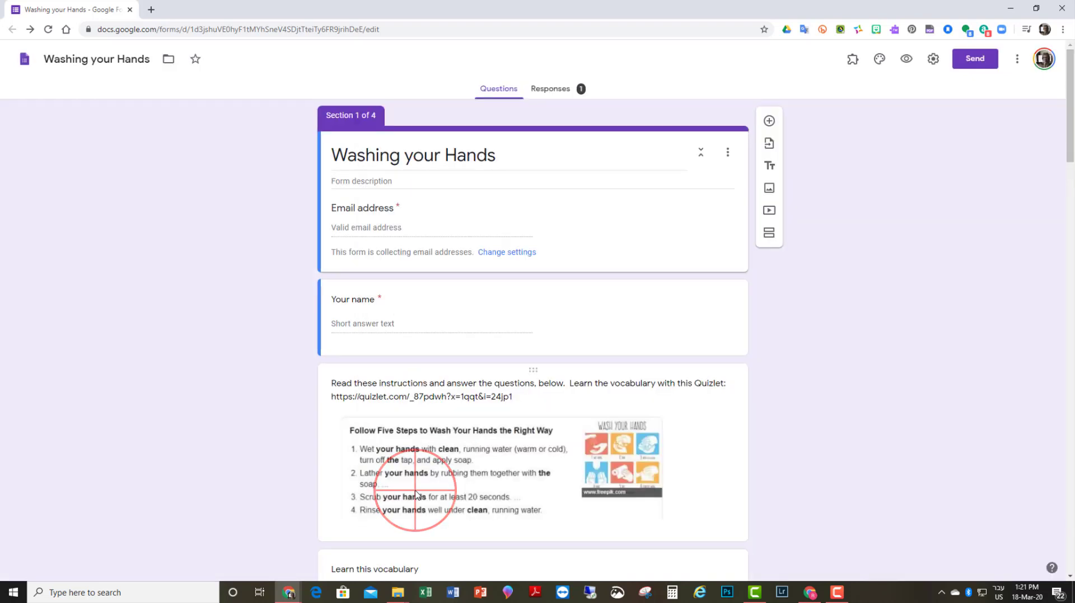
Replace "edit" with "copy" at the end of the form's web address and copy the full link.
click(385, 30)
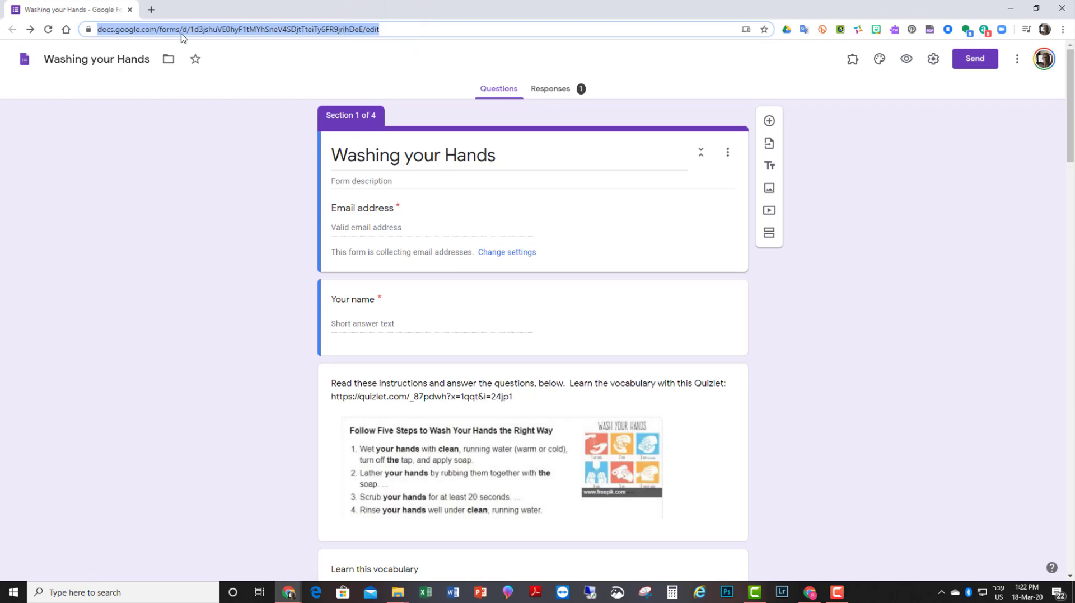
click(382, 28)
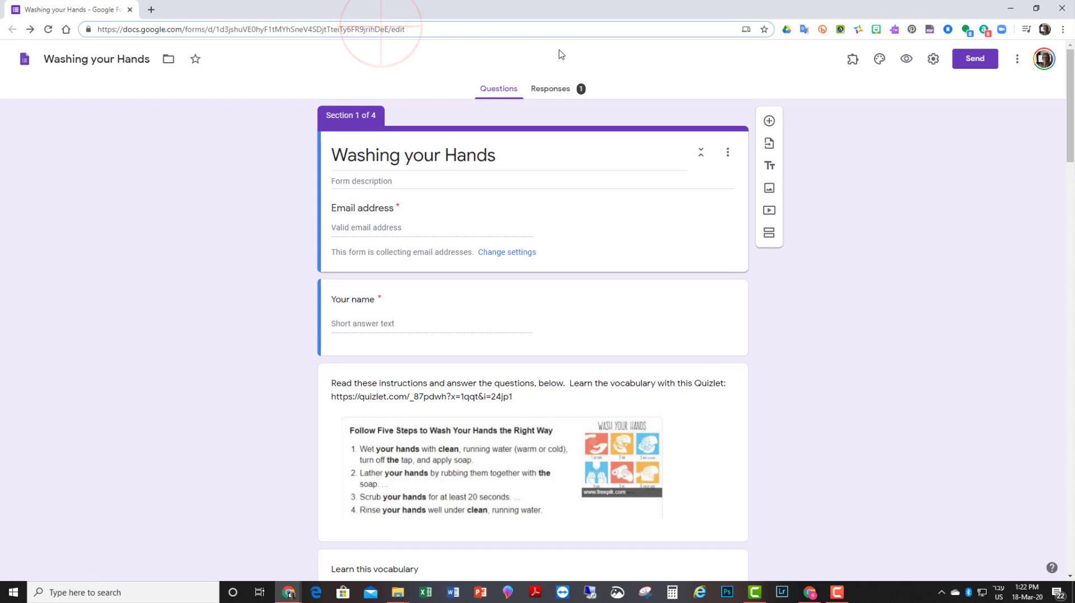
key(BackSpace)
key(BackSpace)
key(BackSpace)
key(BackSpace)
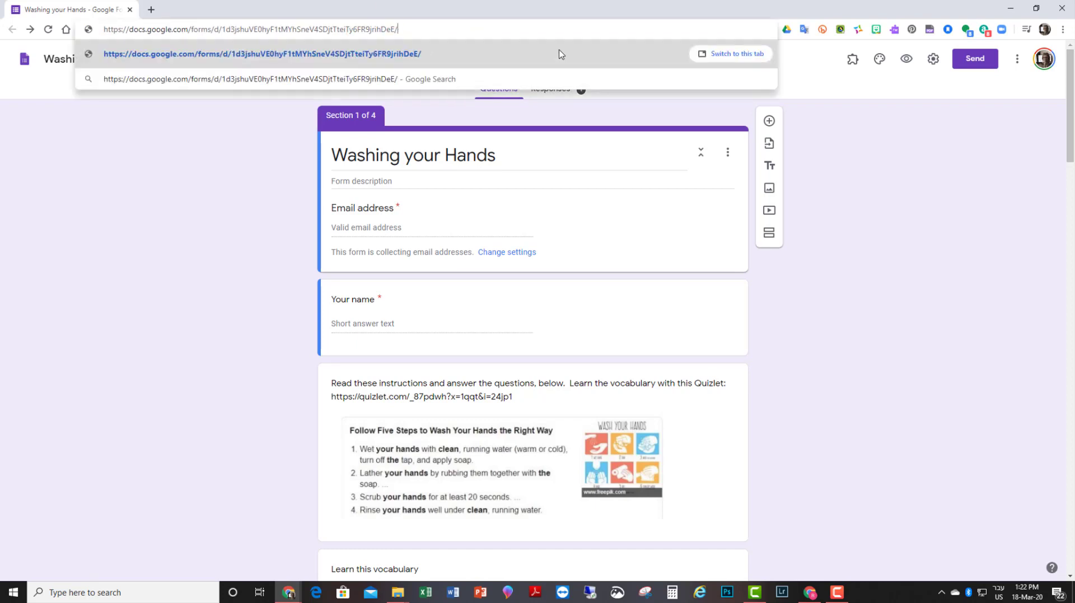
text(copy)
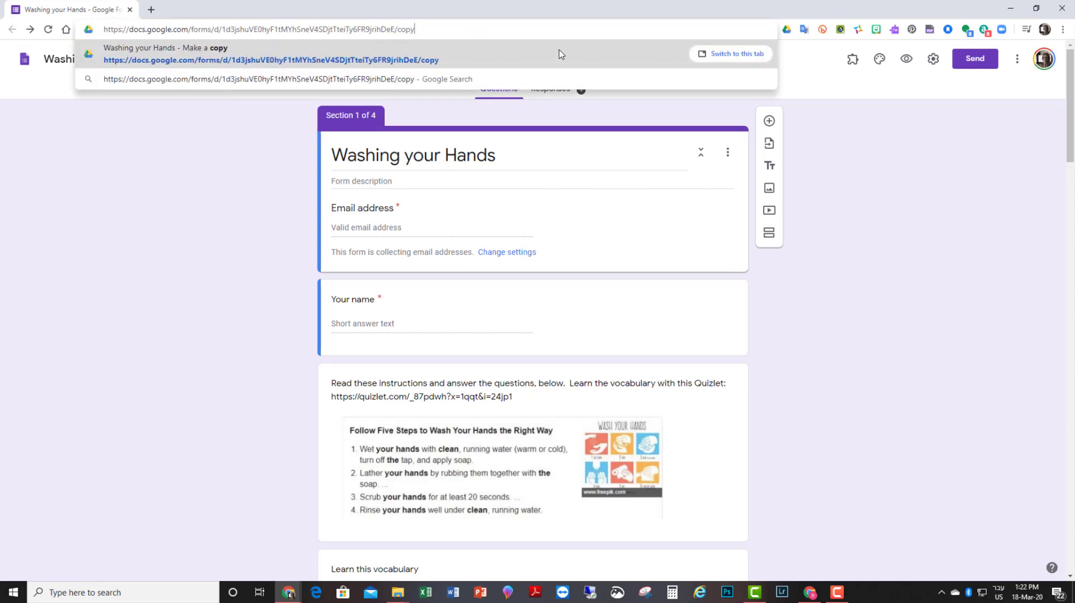
drag(453, 29, 2, 33)
key(ctrl+c)
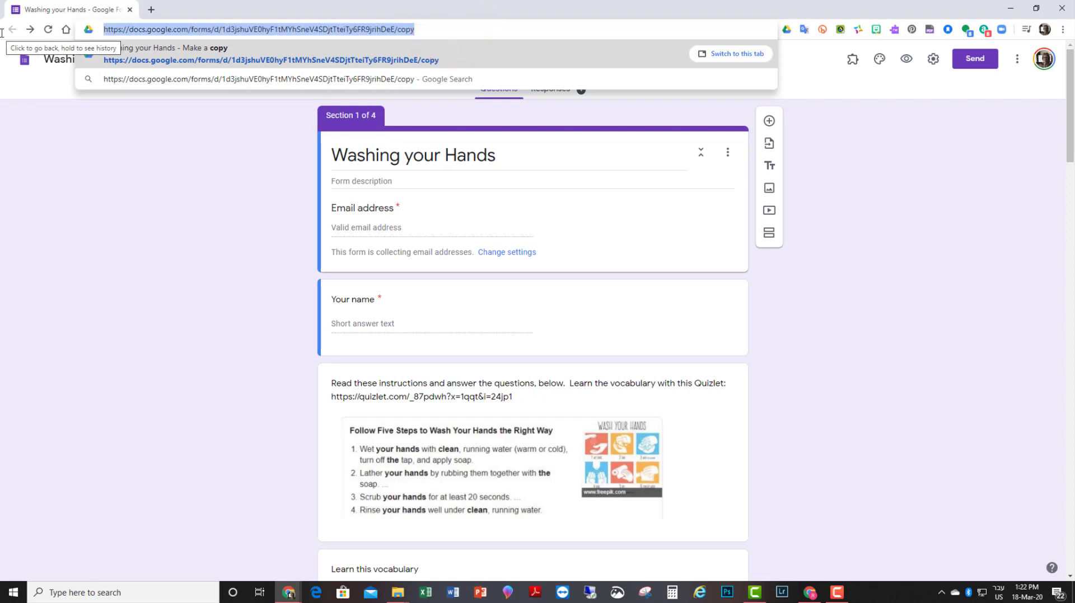
Switch to the other Chrome profile, open the copied link there and make a copy of "Washing your Hands".
click(809, 594)
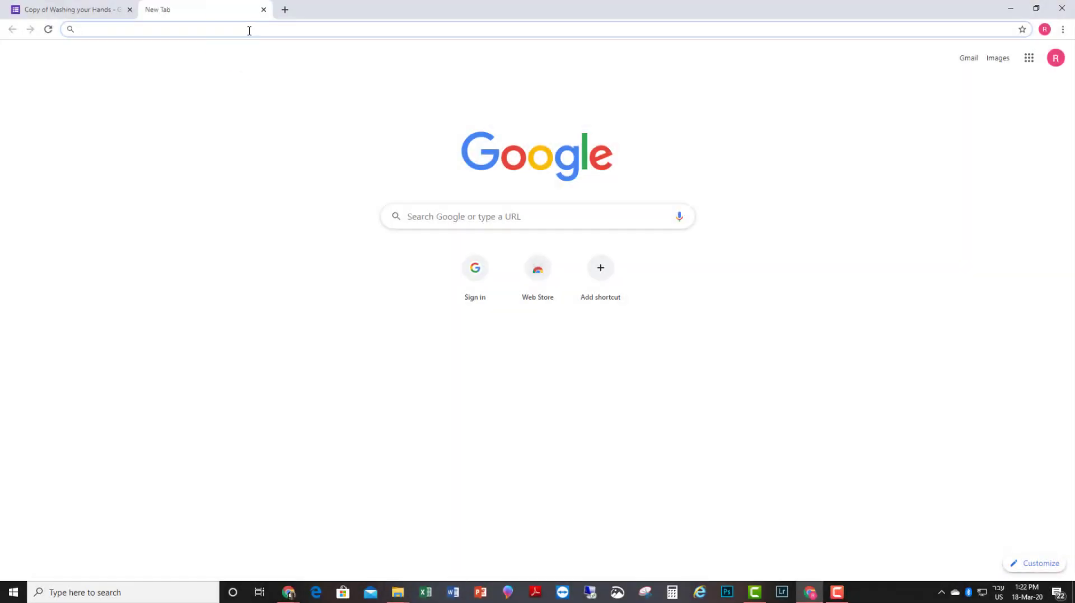
click(248, 29)
key(ctrl+v)
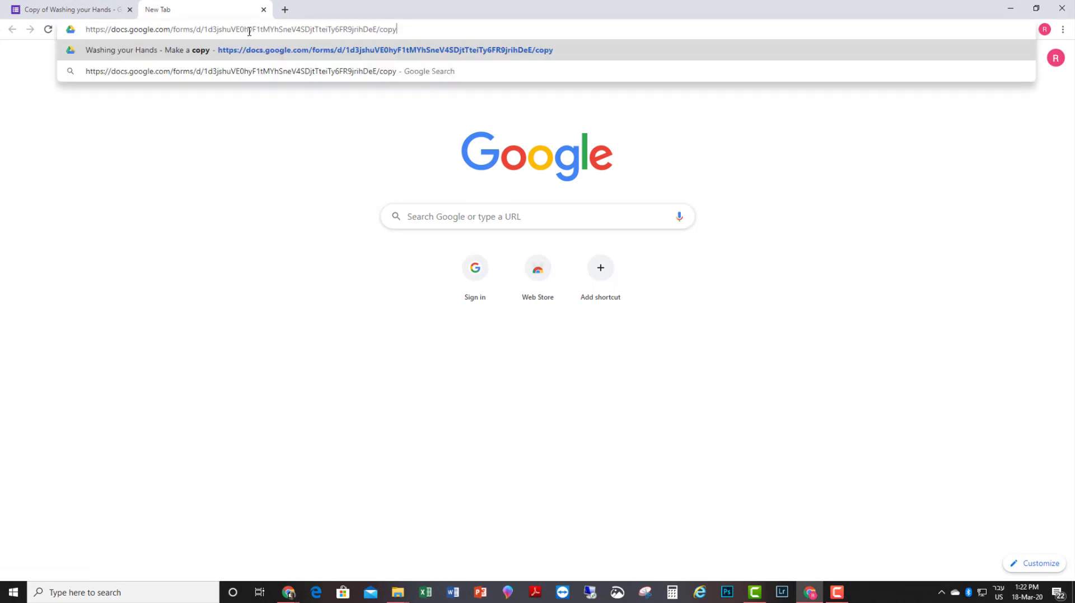
key(Return)
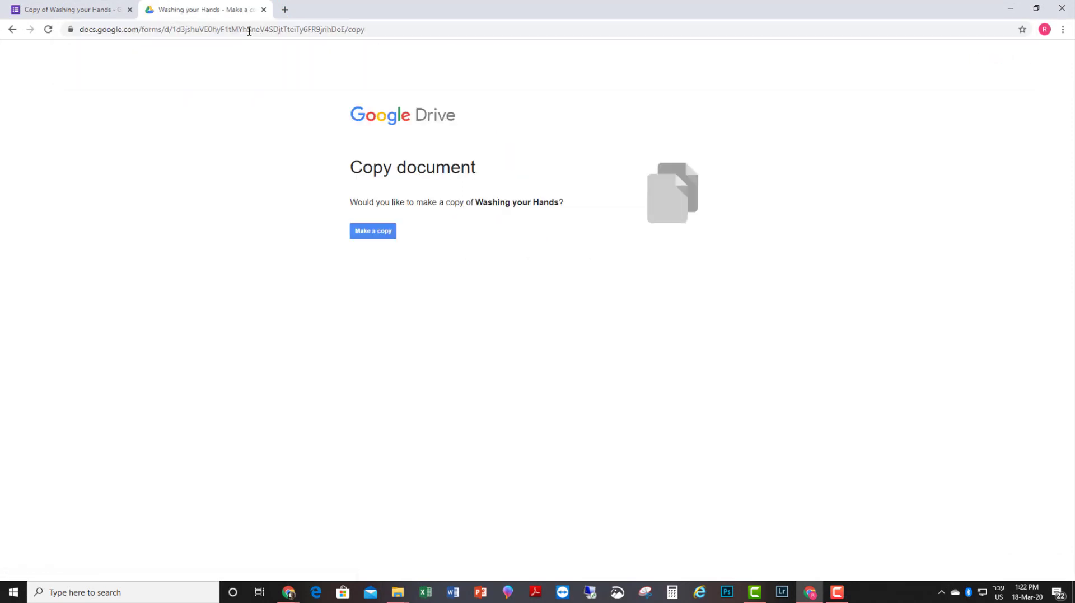
click(379, 237)
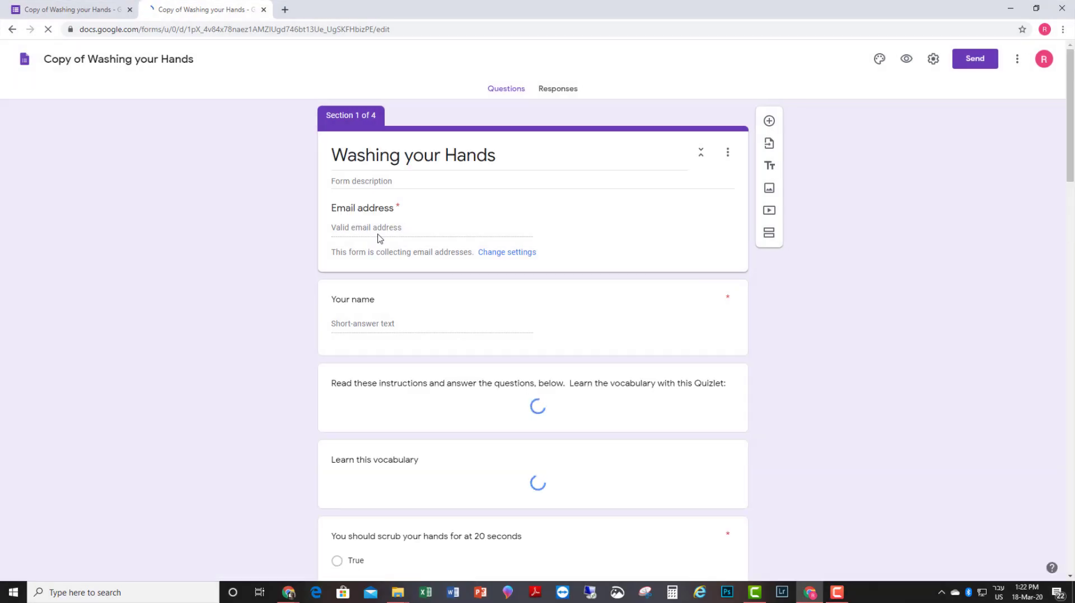
click(81, 58)
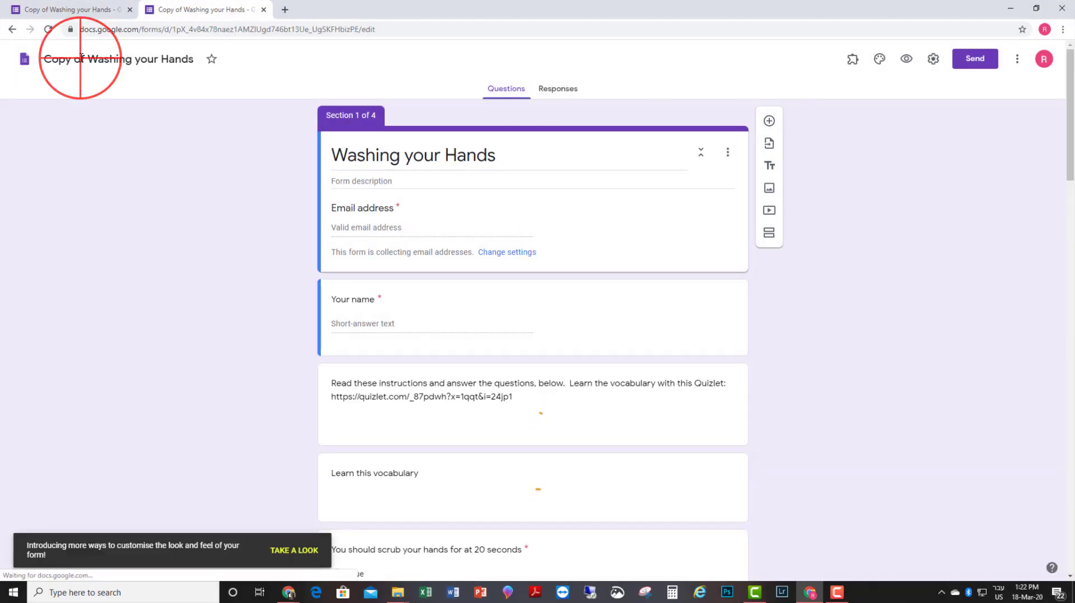